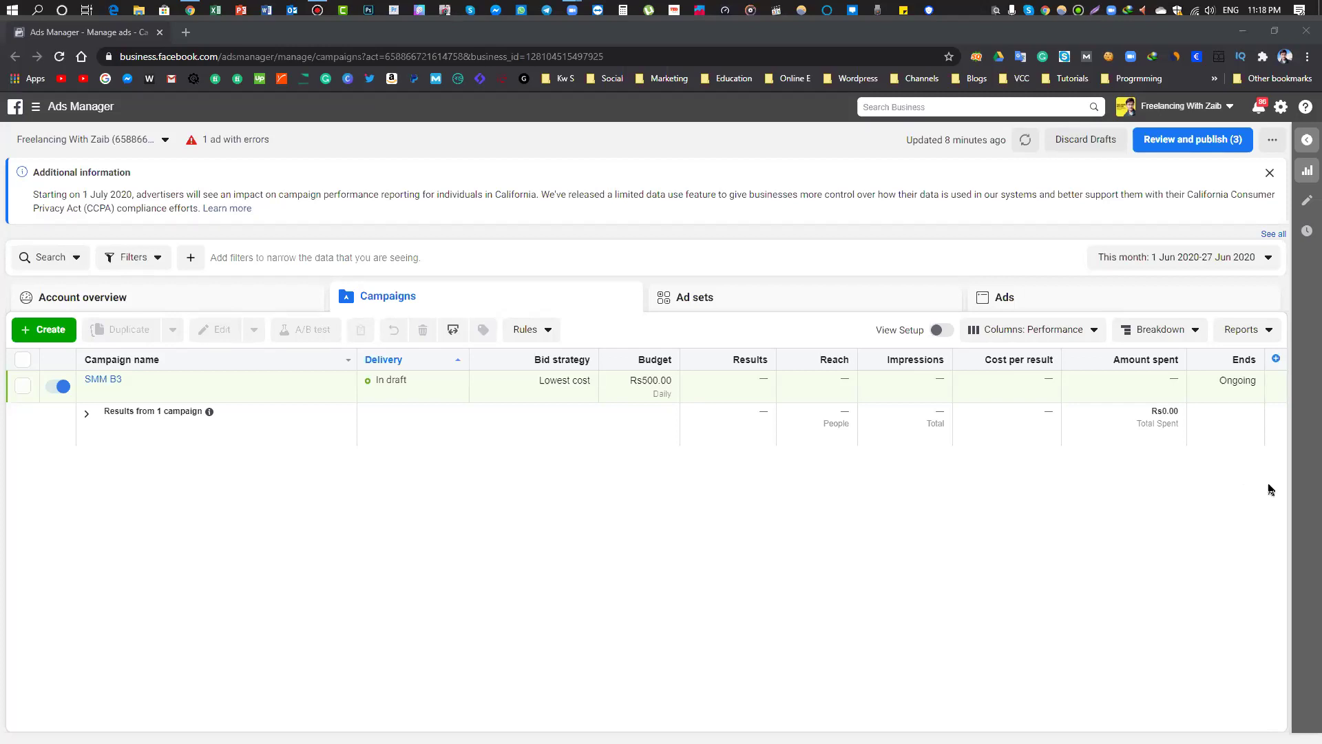
- Open YouTube in a new browser tab and return to the Ads Manager page
click(185, 32)
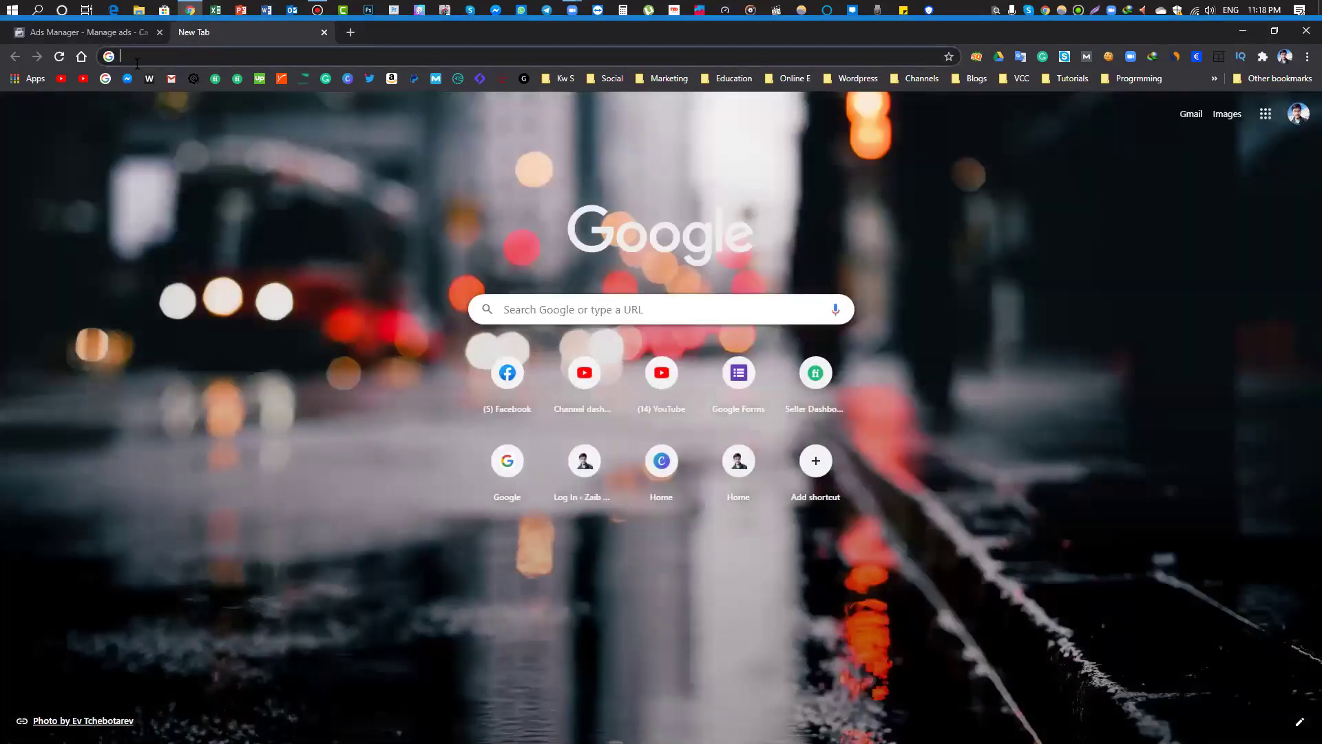
click(64, 81)
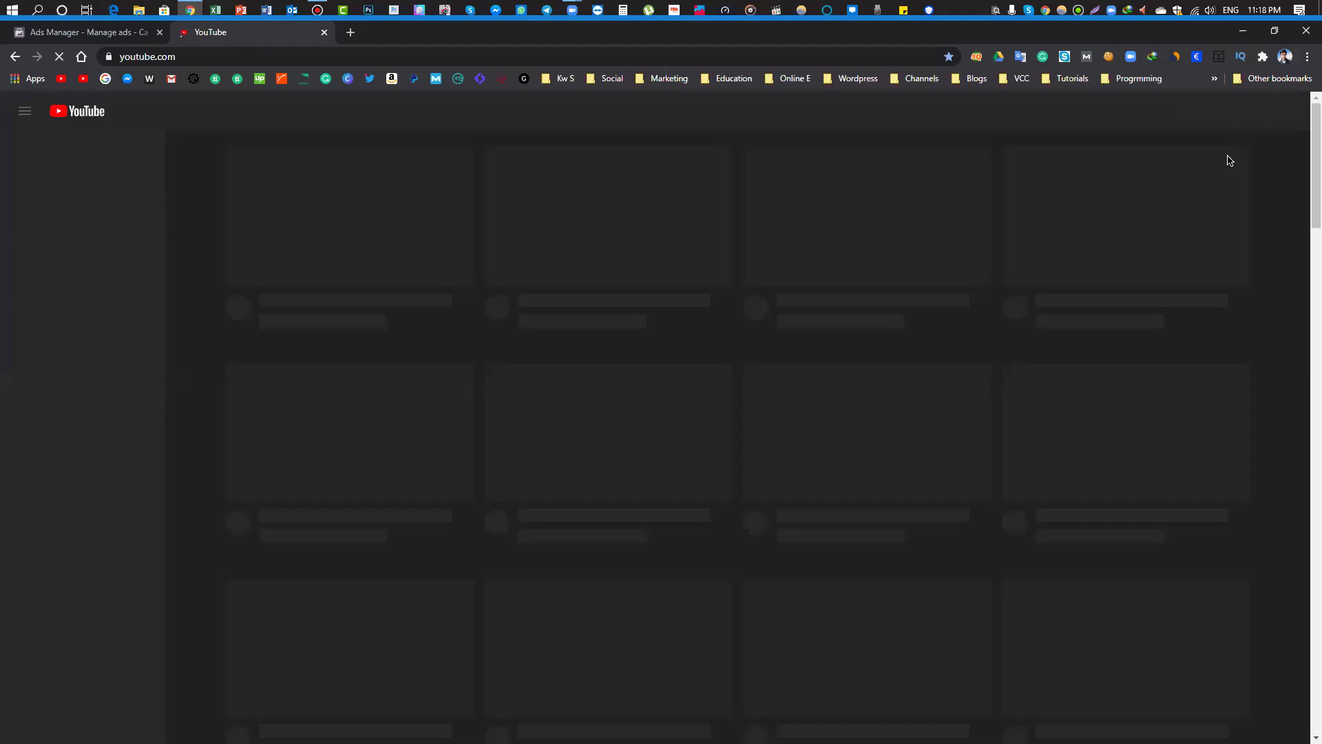
click(76, 36)
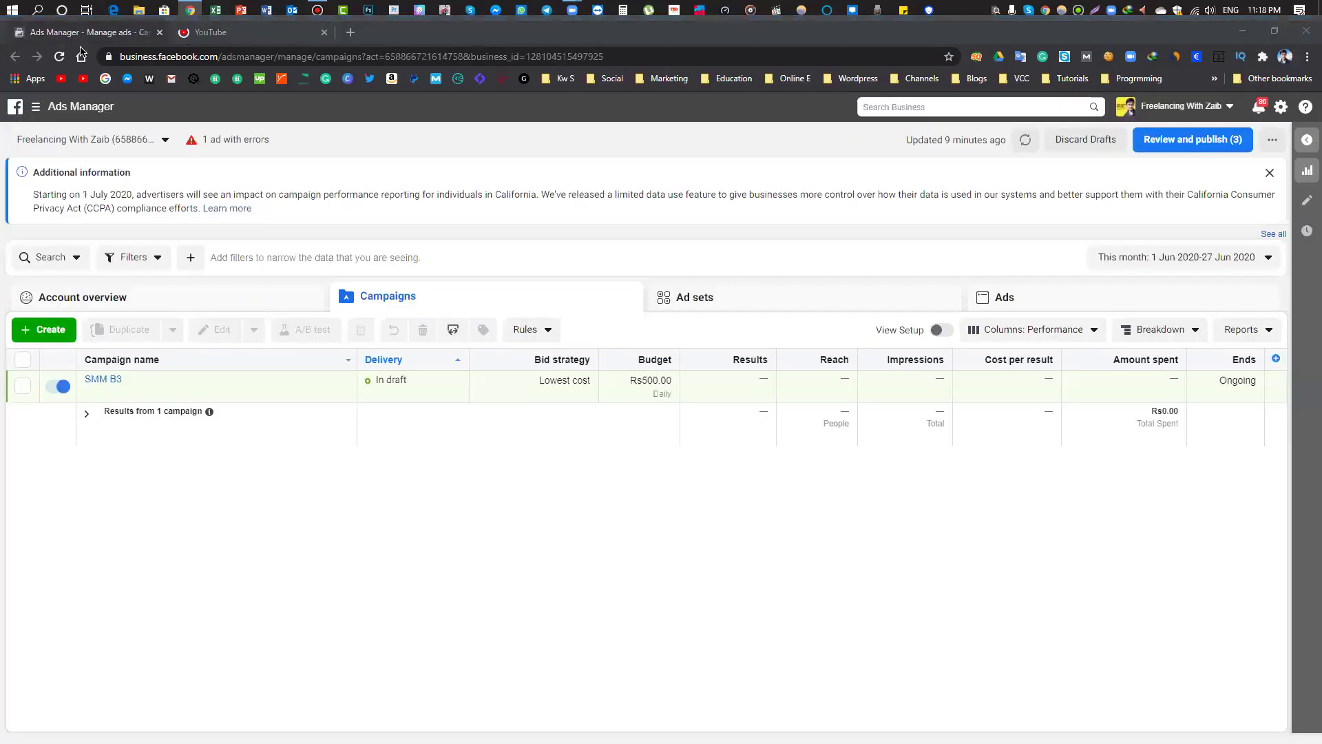
- Go into the SMM B3 campaign and its Facebook Marketing ad set, and open the June Ads ad for editing
click(104, 383)
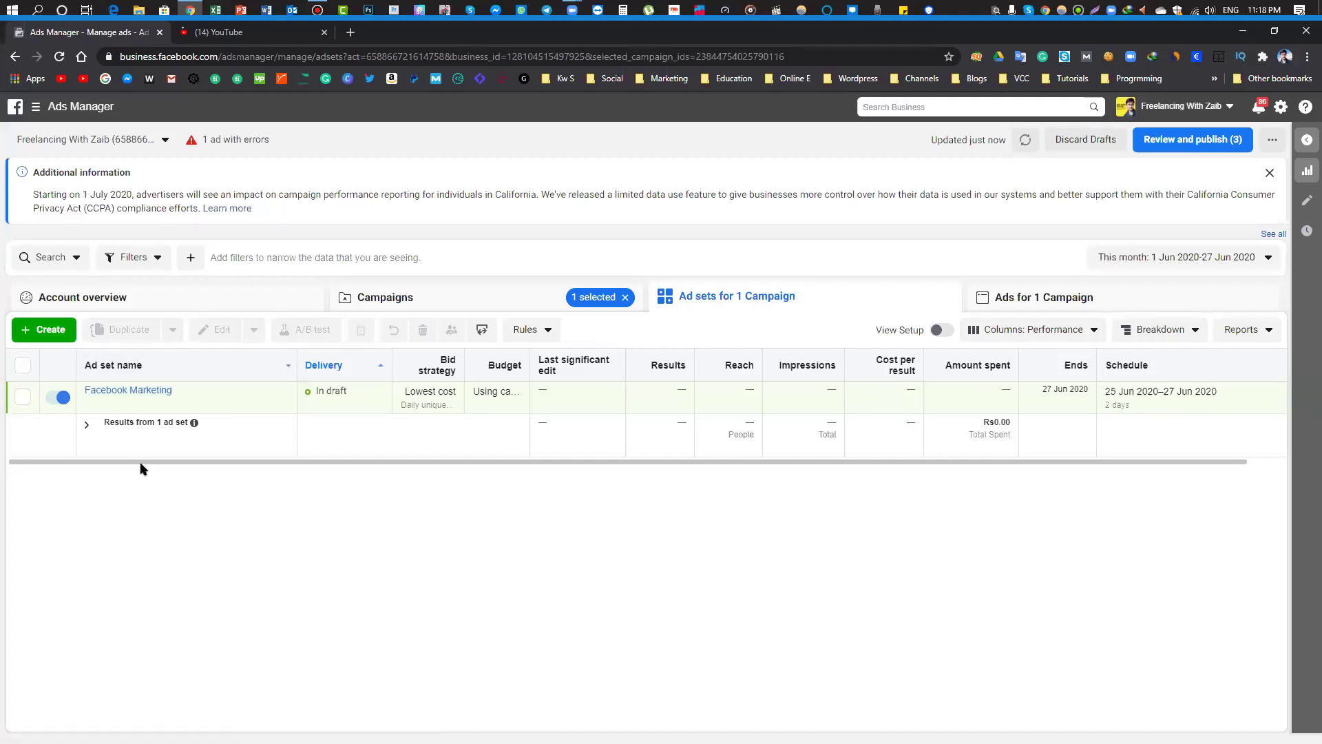
mouse_move(157, 423)
mouse_down()
mouse_move(181, 425)
mouse_move(131, 426)
mouse_up()
click(172, 425)
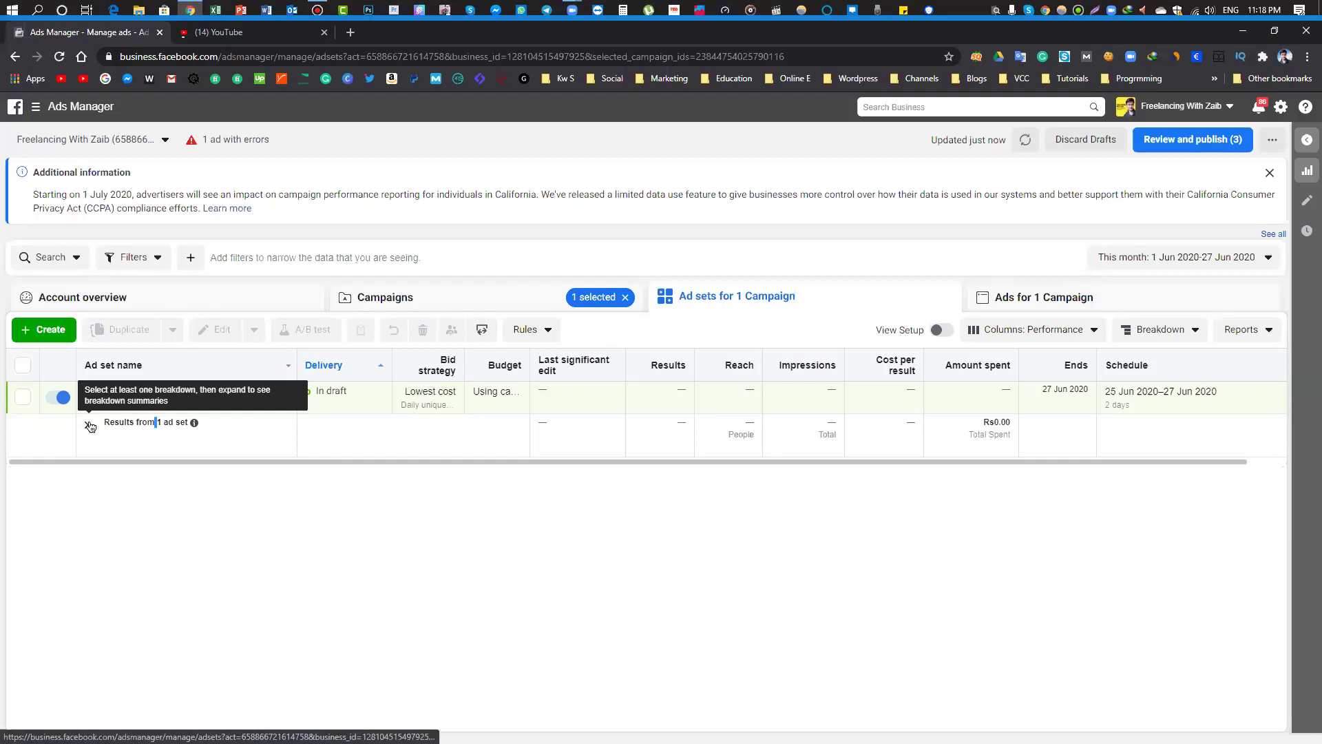
mouse_move(101, 397)
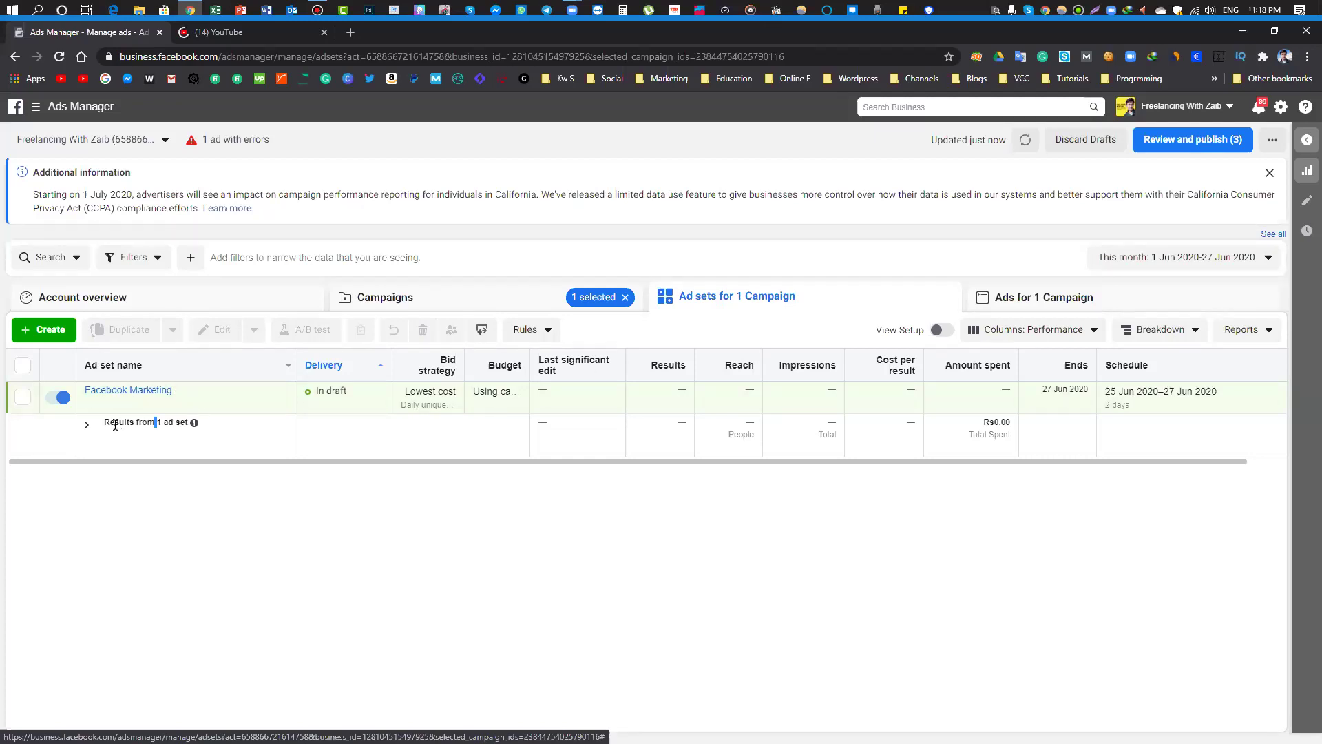
click(115, 391)
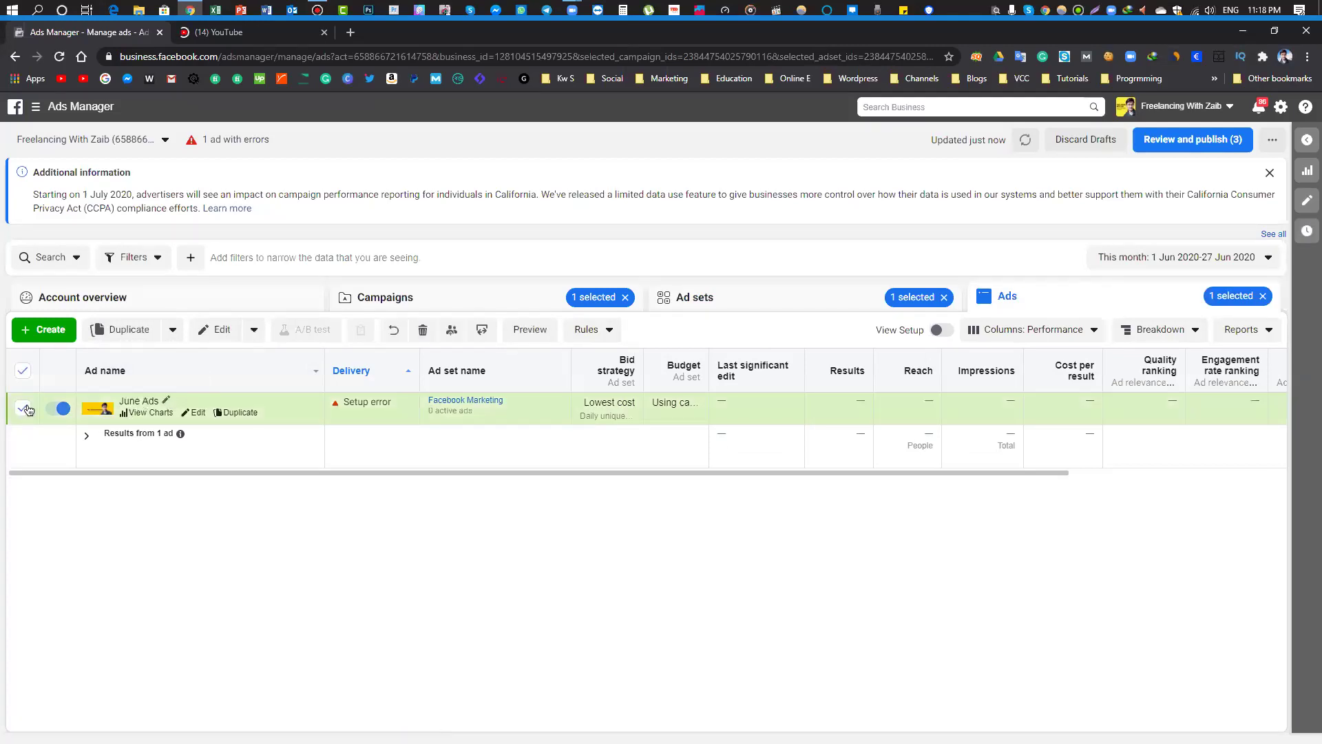
click(197, 416)
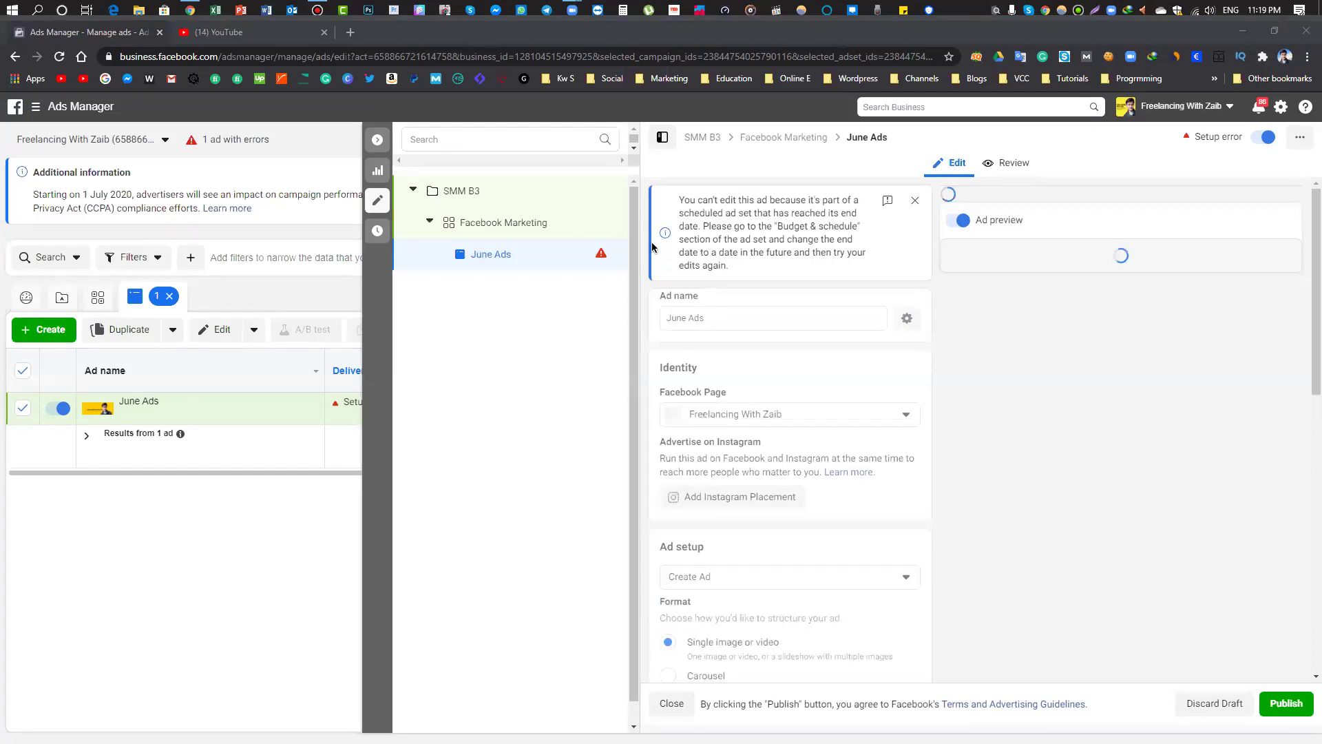
- Mark the campaign, ad set, ad and error icon with red rectangles and an arrow, and clear the screen annotations
key(ctrl+alt+d)
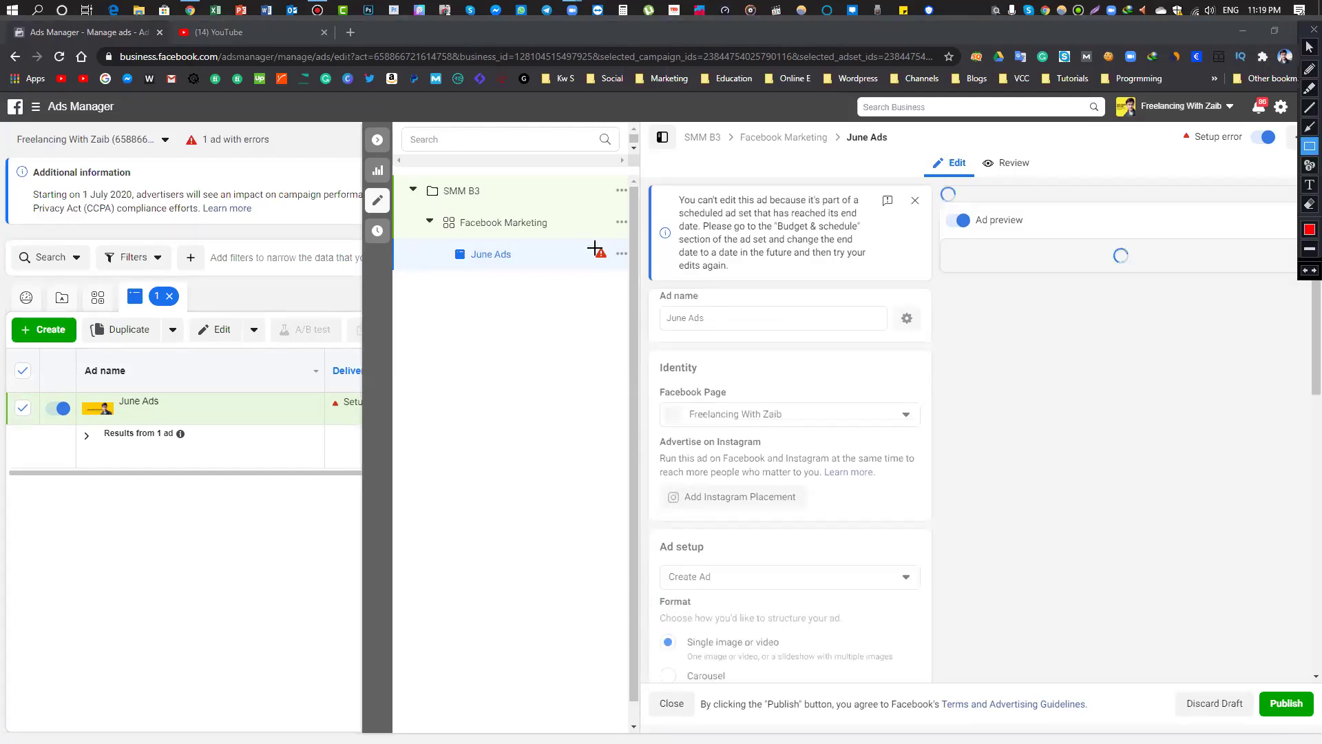
drag(584, 240, 615, 267)
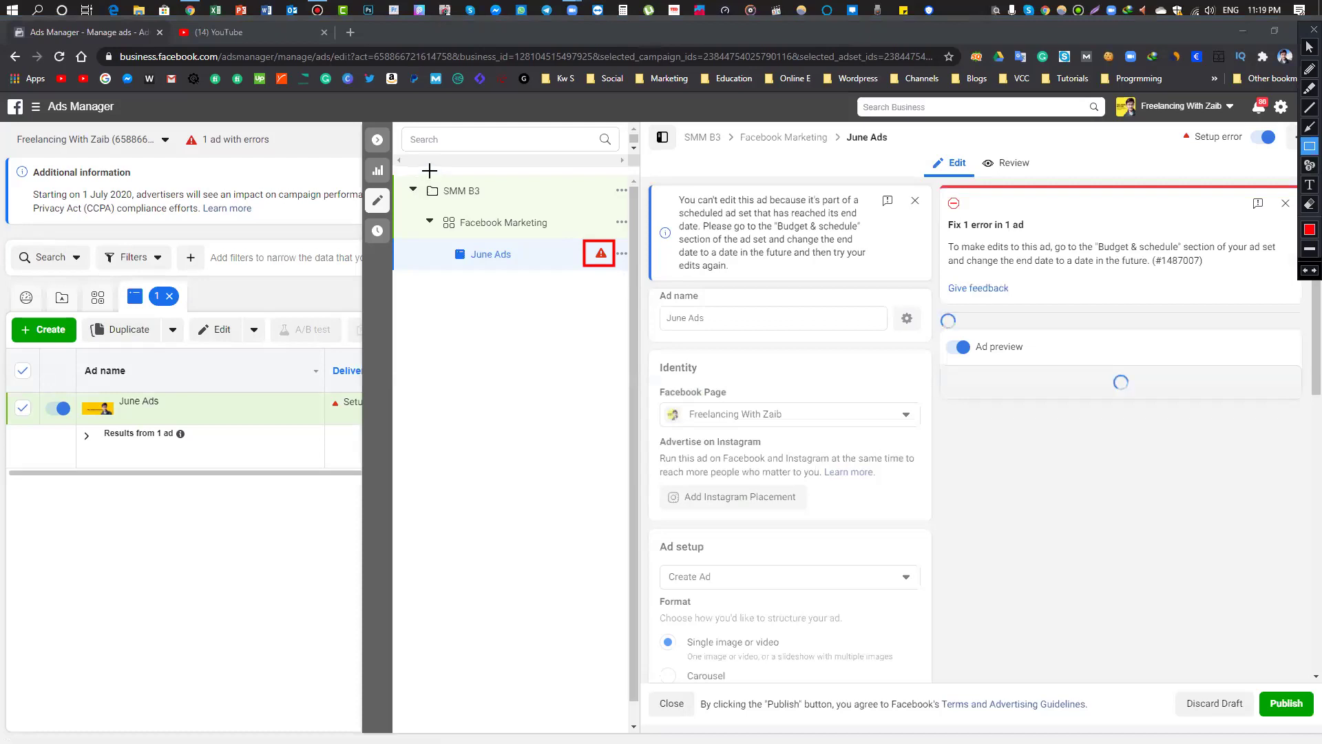
mouse_move(412, 171)
mouse_down()
mouse_move(504, 200)
mouse_move(454, 217)
mouse_move(555, 230)
mouse_up()
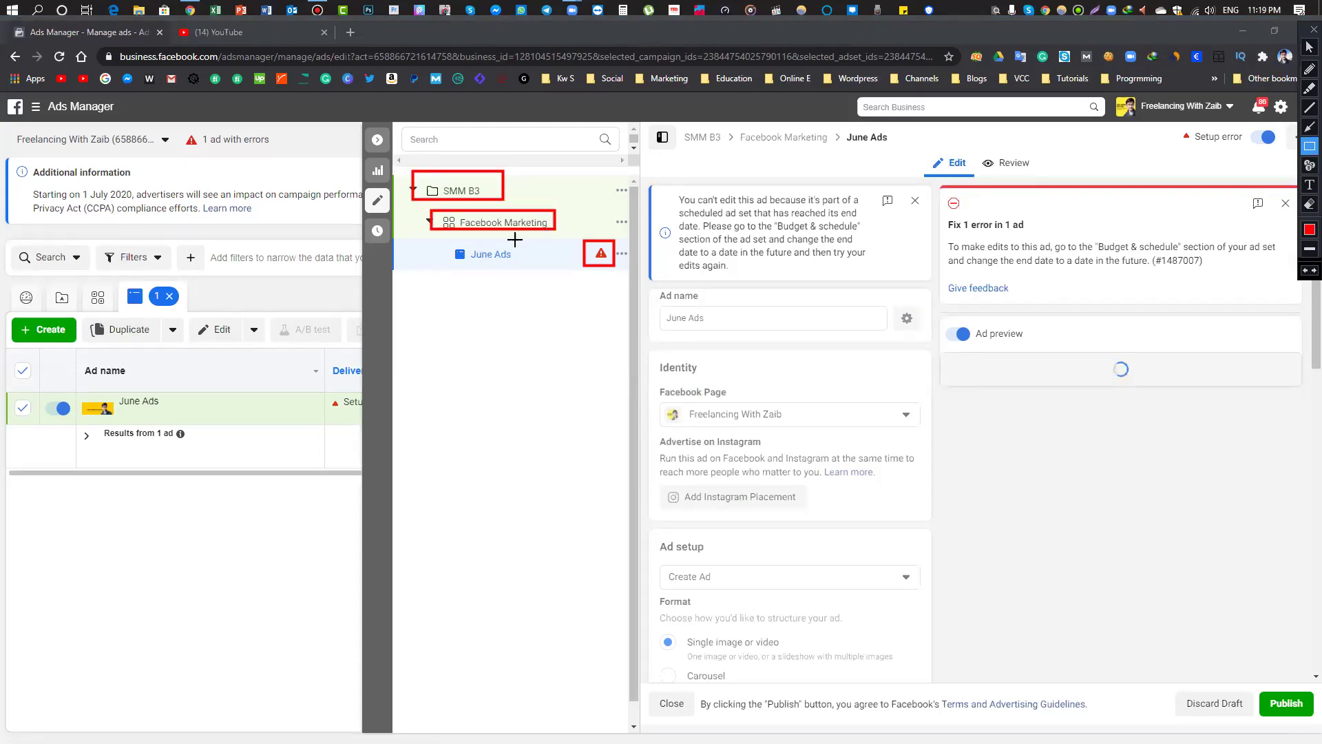
drag(446, 242, 520, 263)
key(a)
drag(544, 348, 589, 272)
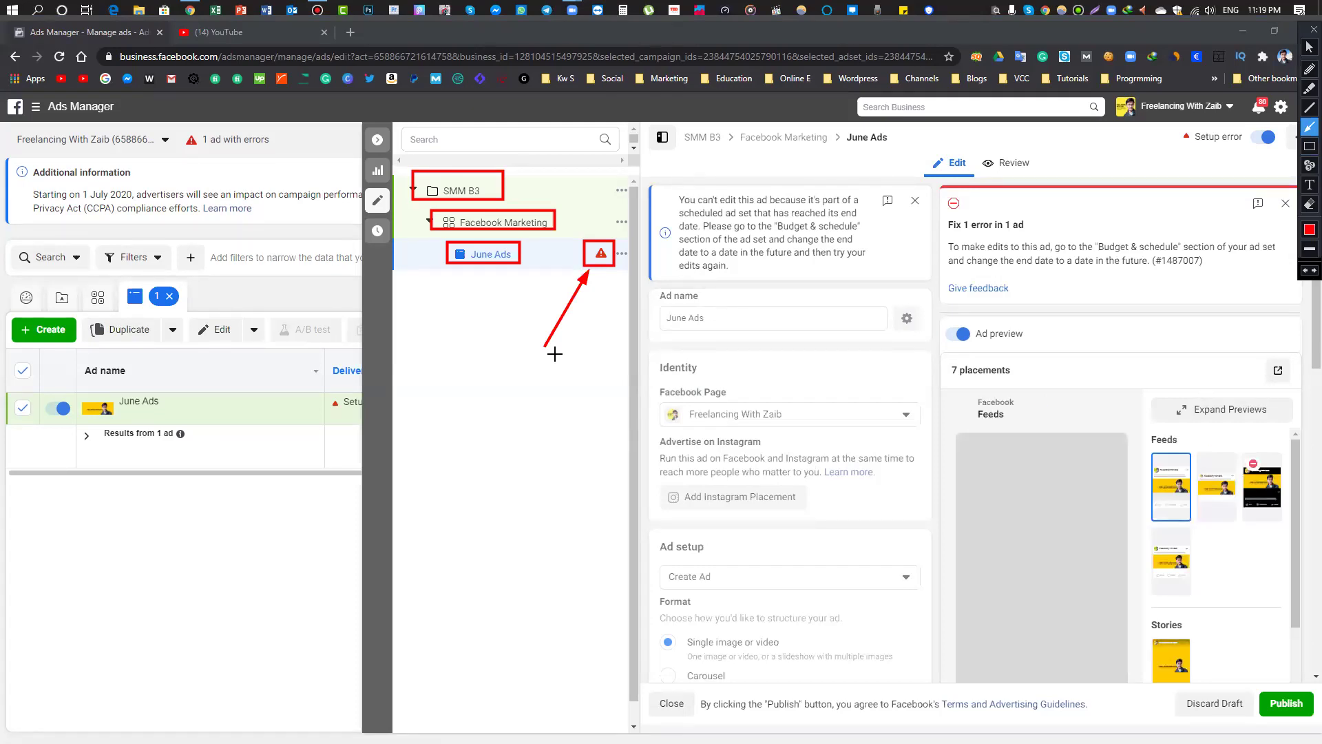
key(r)
key(Escape)
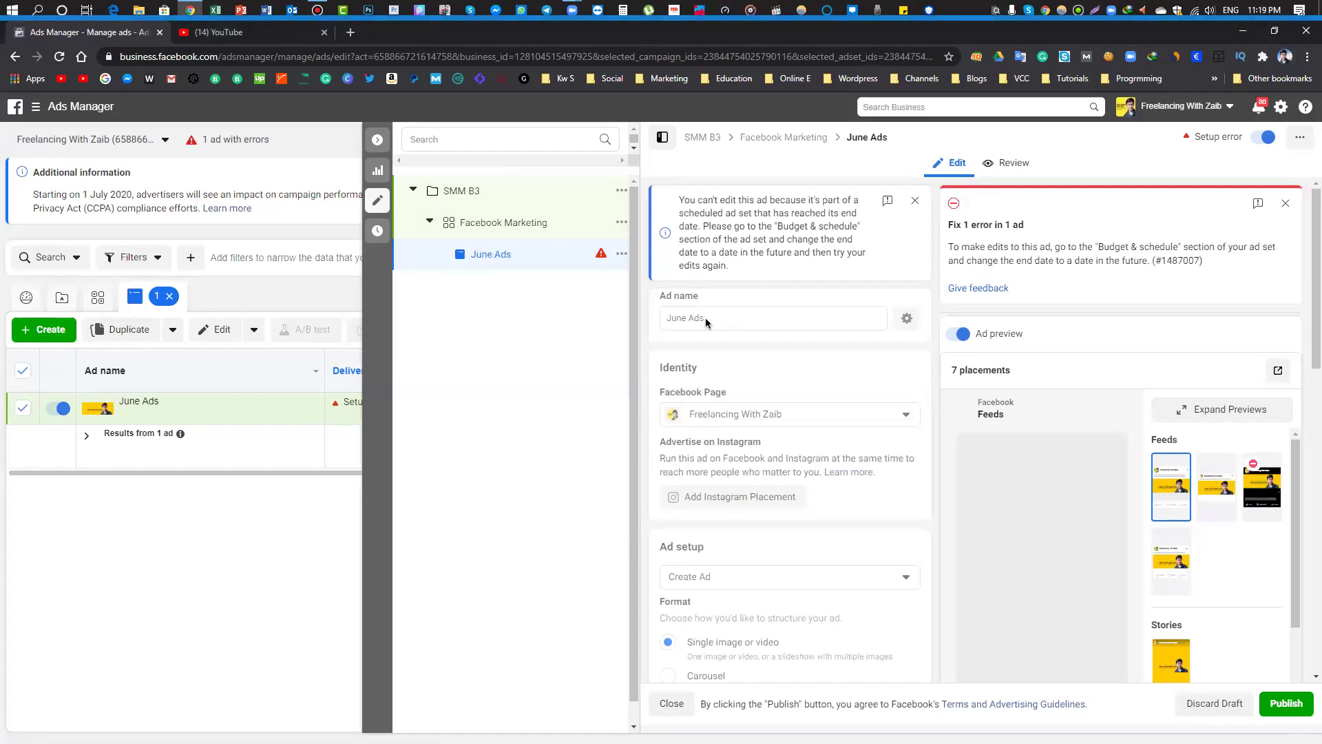
- Review the SMM B3 campaign's objective and budget, expand the extra budget options and highlight the ad scheduling setting
click(476, 200)
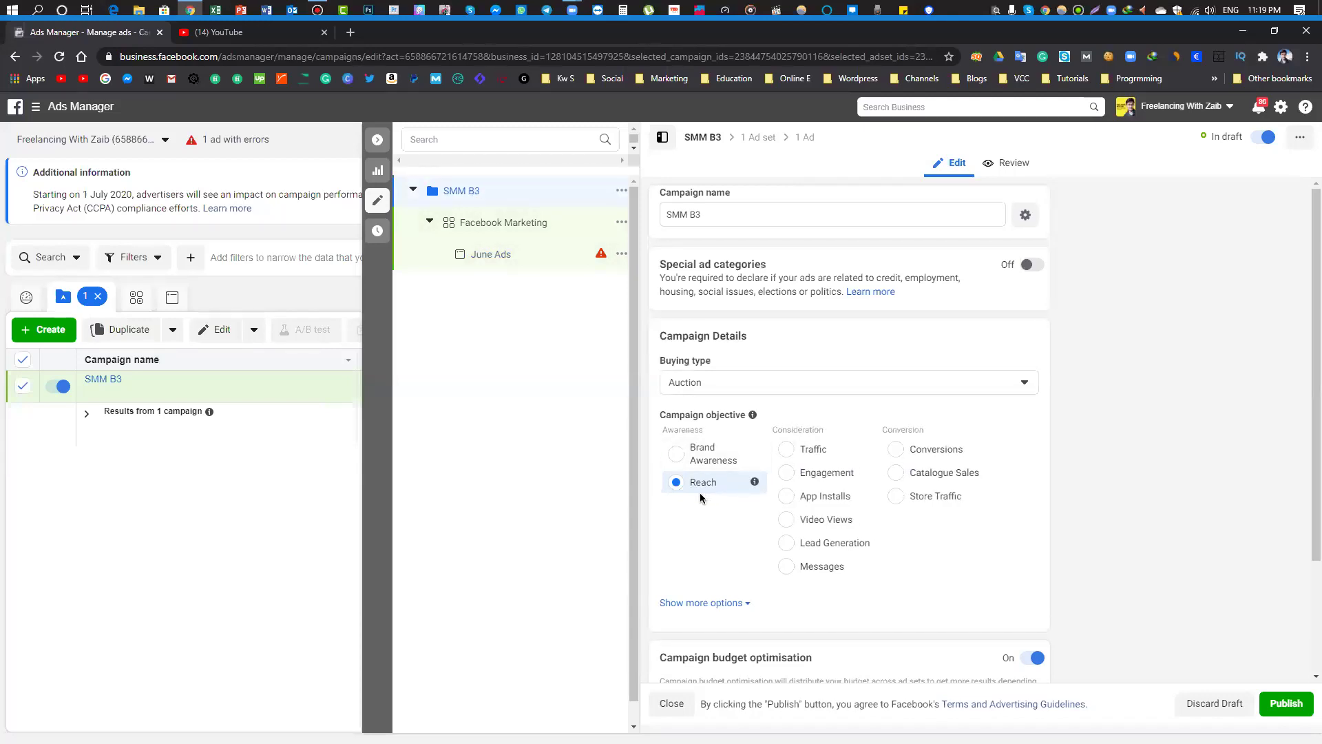
scroll(704, 496, down, 2)
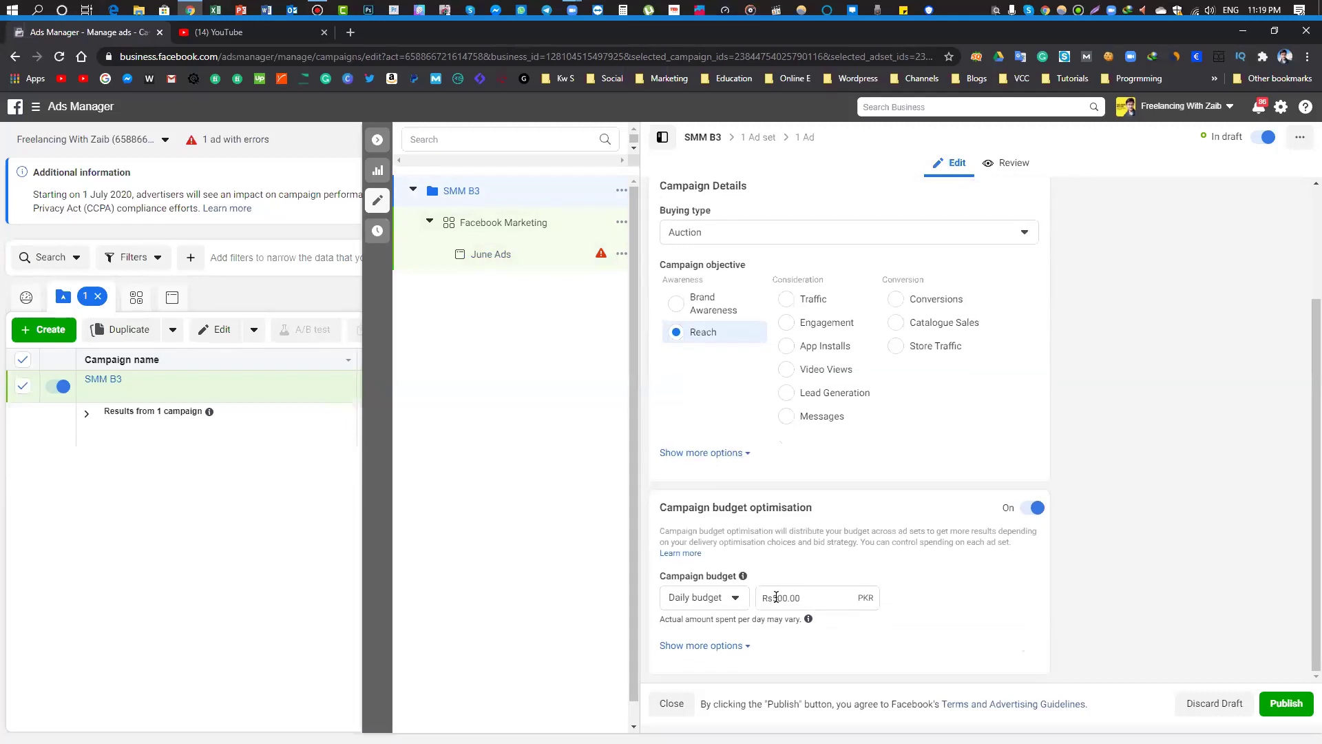
click(737, 645)
scroll(778, 551, down, 1)
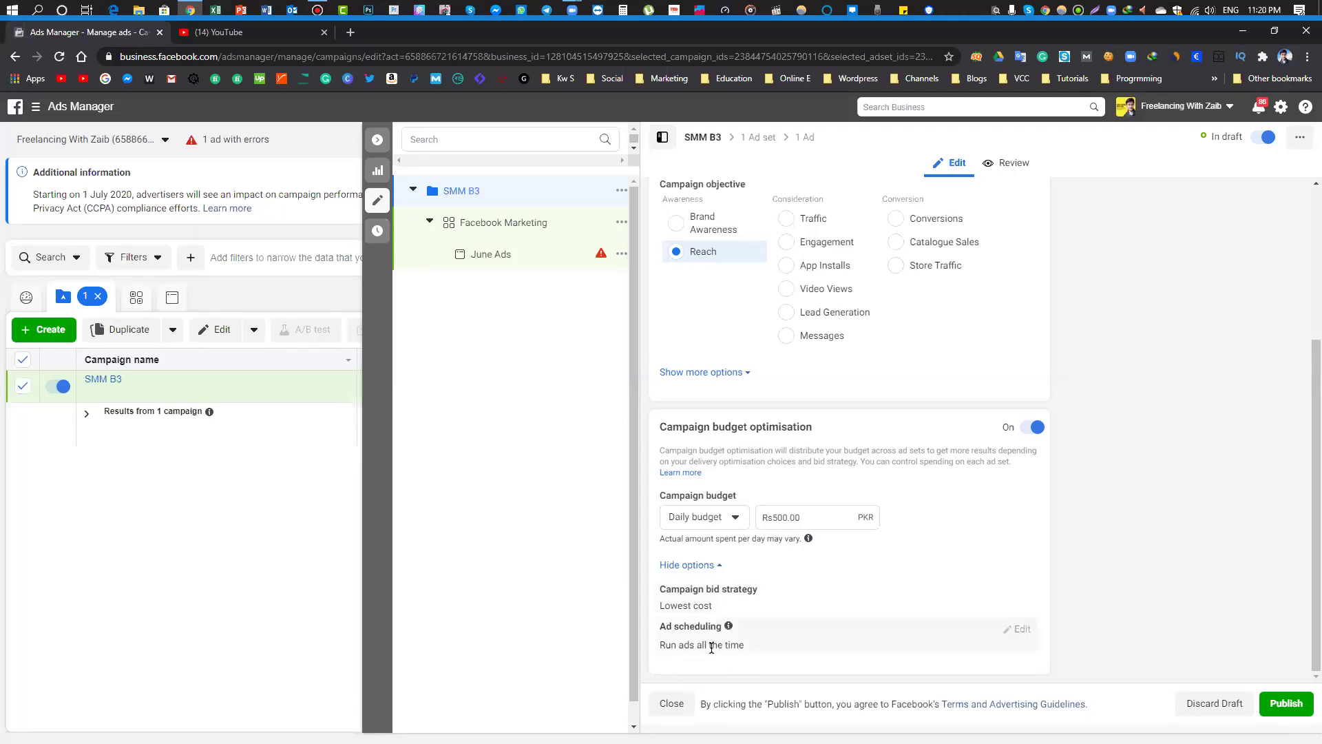
drag(650, 618, 752, 656)
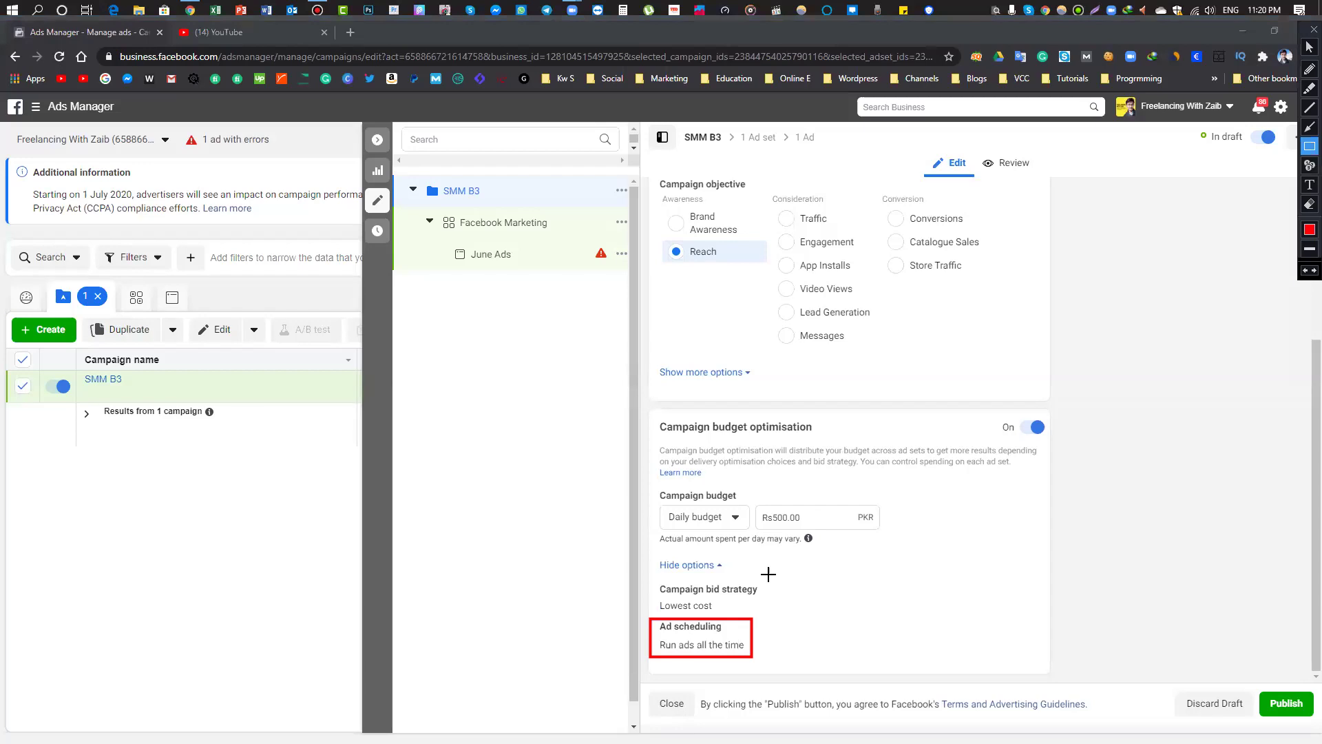
key(Escape)
- Open the Facebook Marketing ad set and examine its Facebook Page, budget and schedule, and estimated daily reach
click(448, 222)
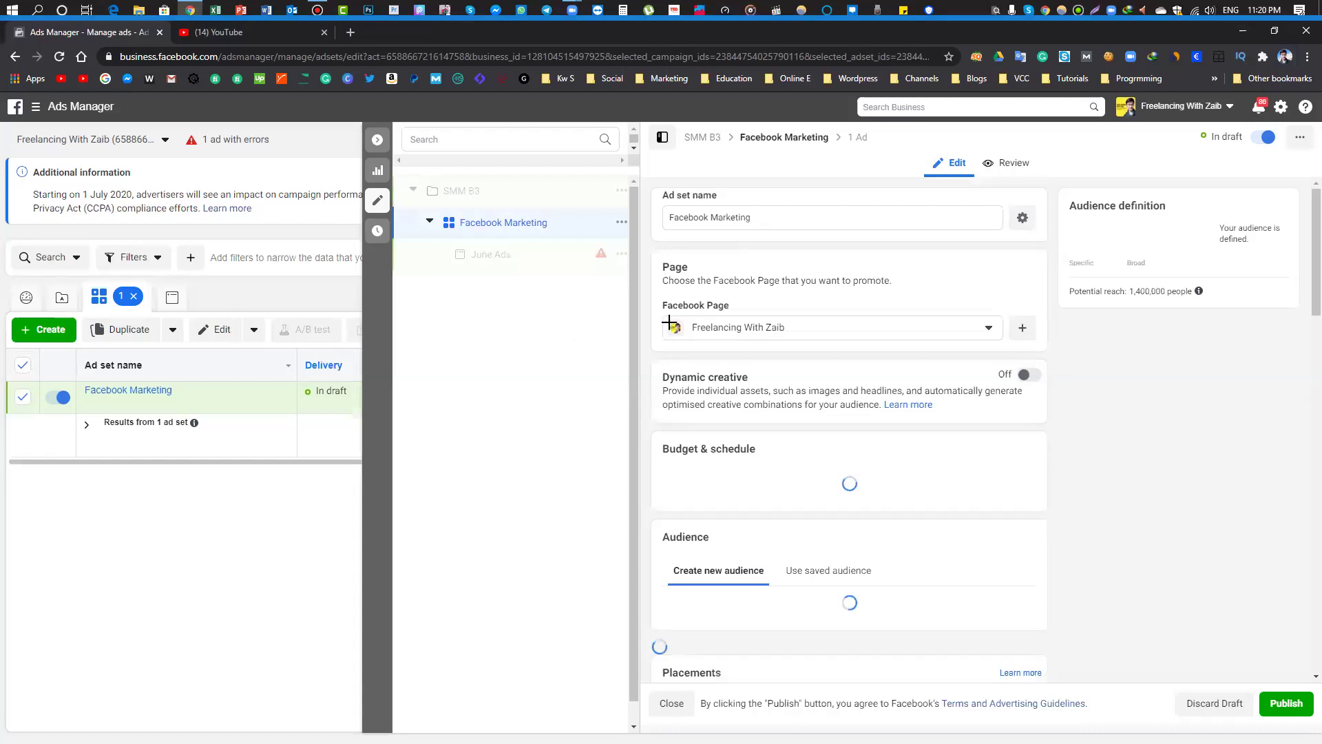
drag(652, 296, 818, 344)
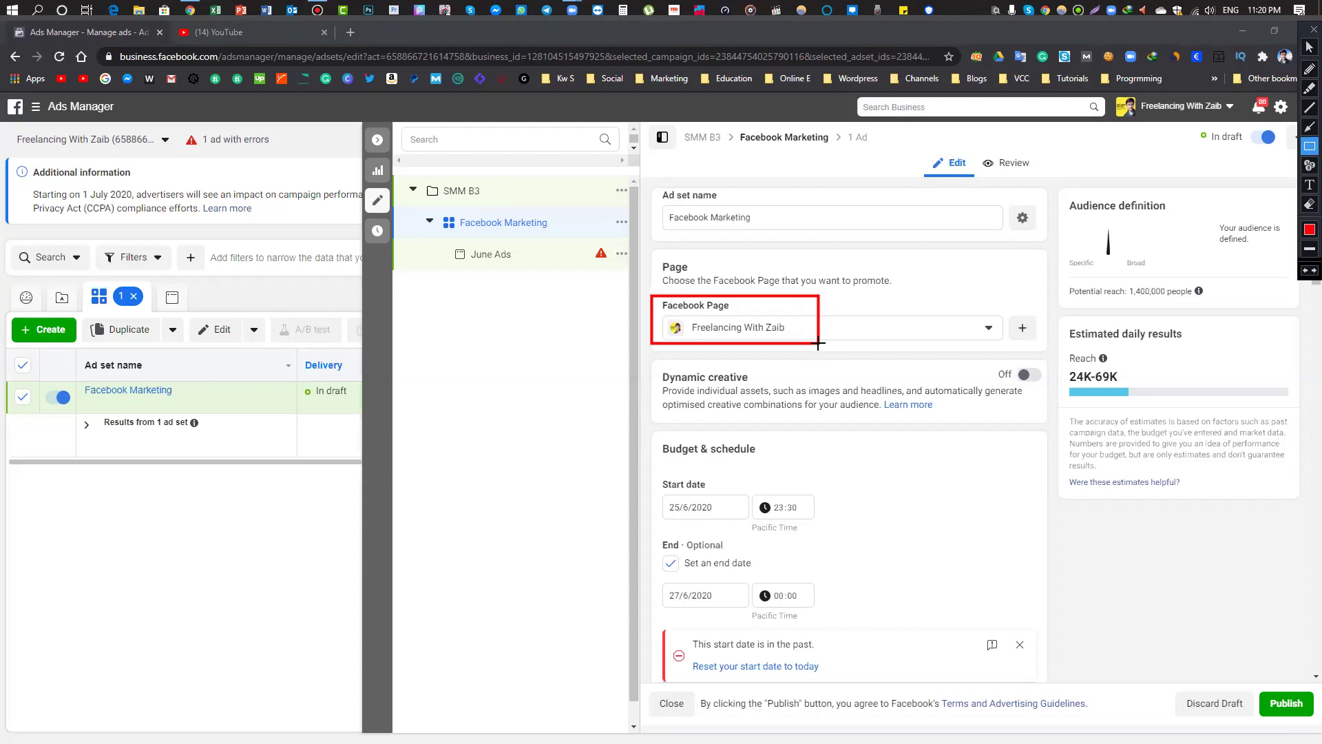
key(Escape)
scroll(814, 366, down, 3)
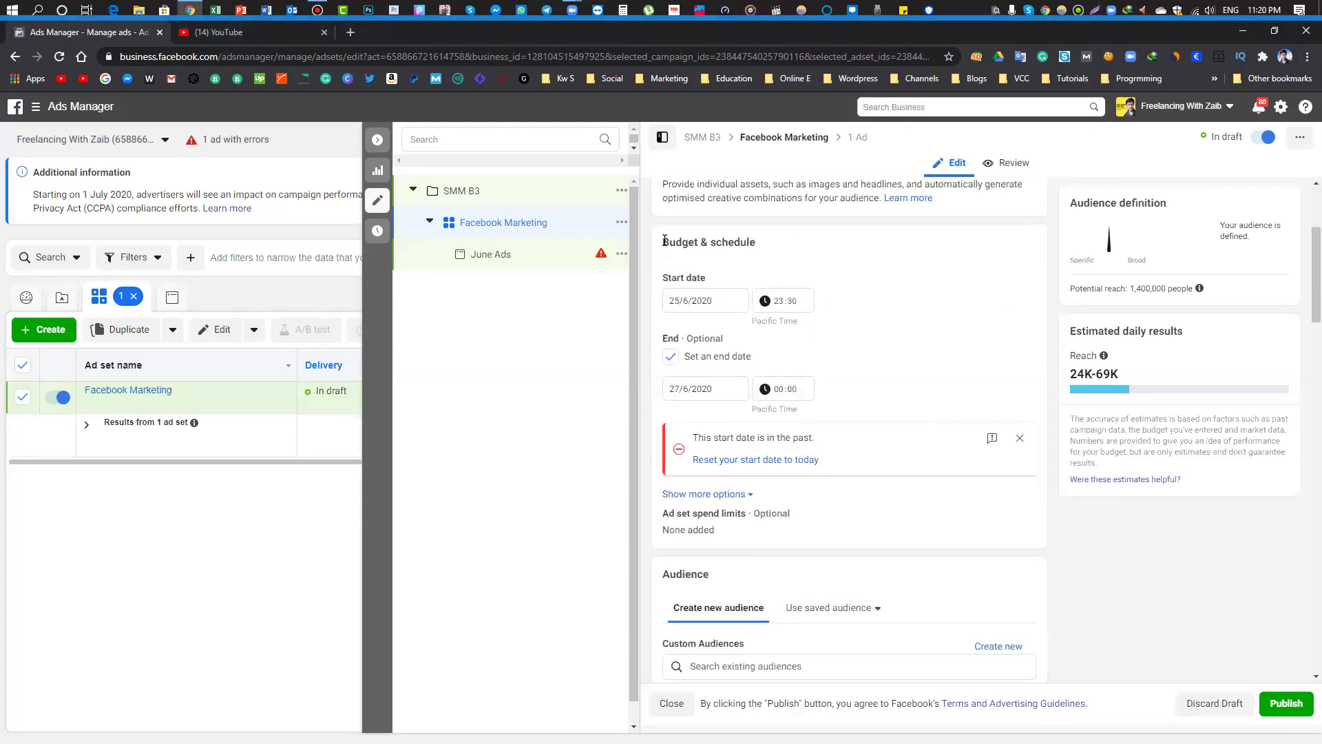
triple_click(751, 245)
click(776, 258)
drag(1072, 373, 1119, 387)
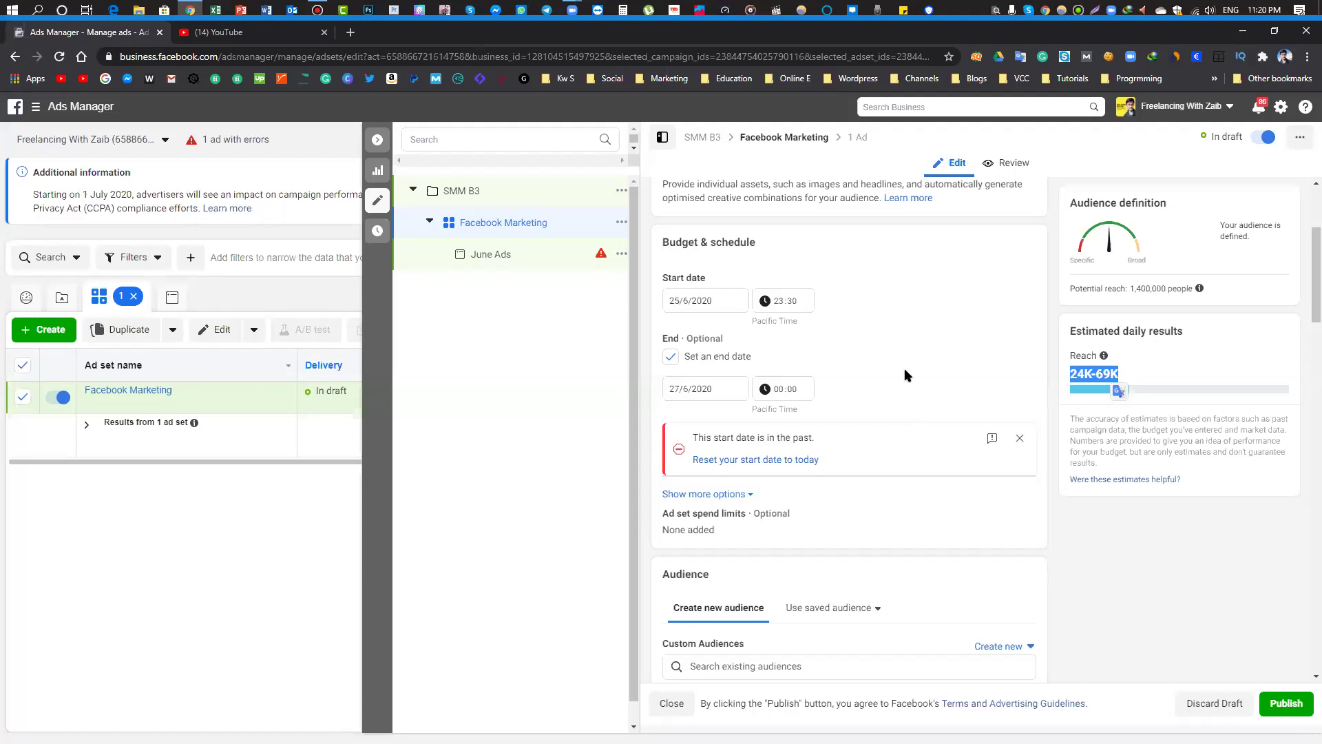
drag(1059, 375, 1118, 377)
- Review the ad set's audience, detailed targeting, manual placements, and optimisation and delivery settings
scroll(830, 362, down, 5)
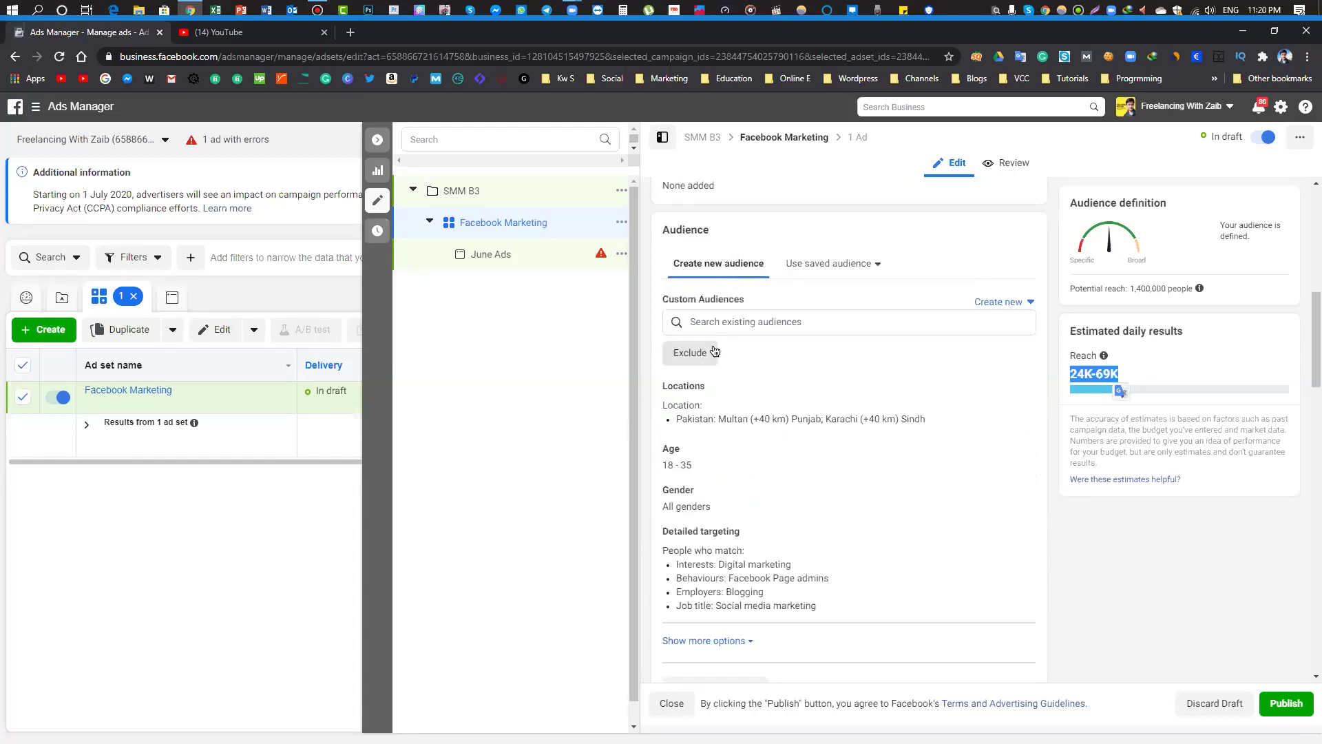
scroll(713, 350, down, 1)
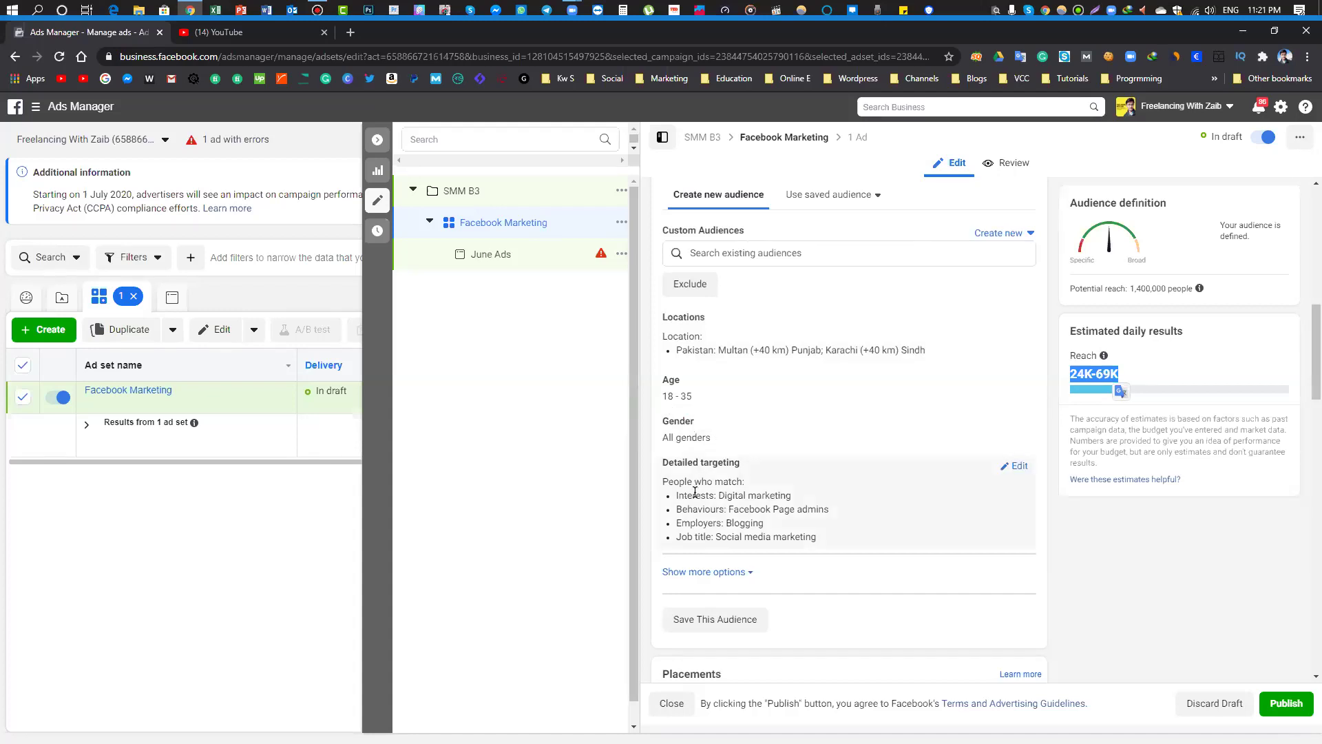
key(ctrl+alt+d)
drag(656, 469, 893, 555)
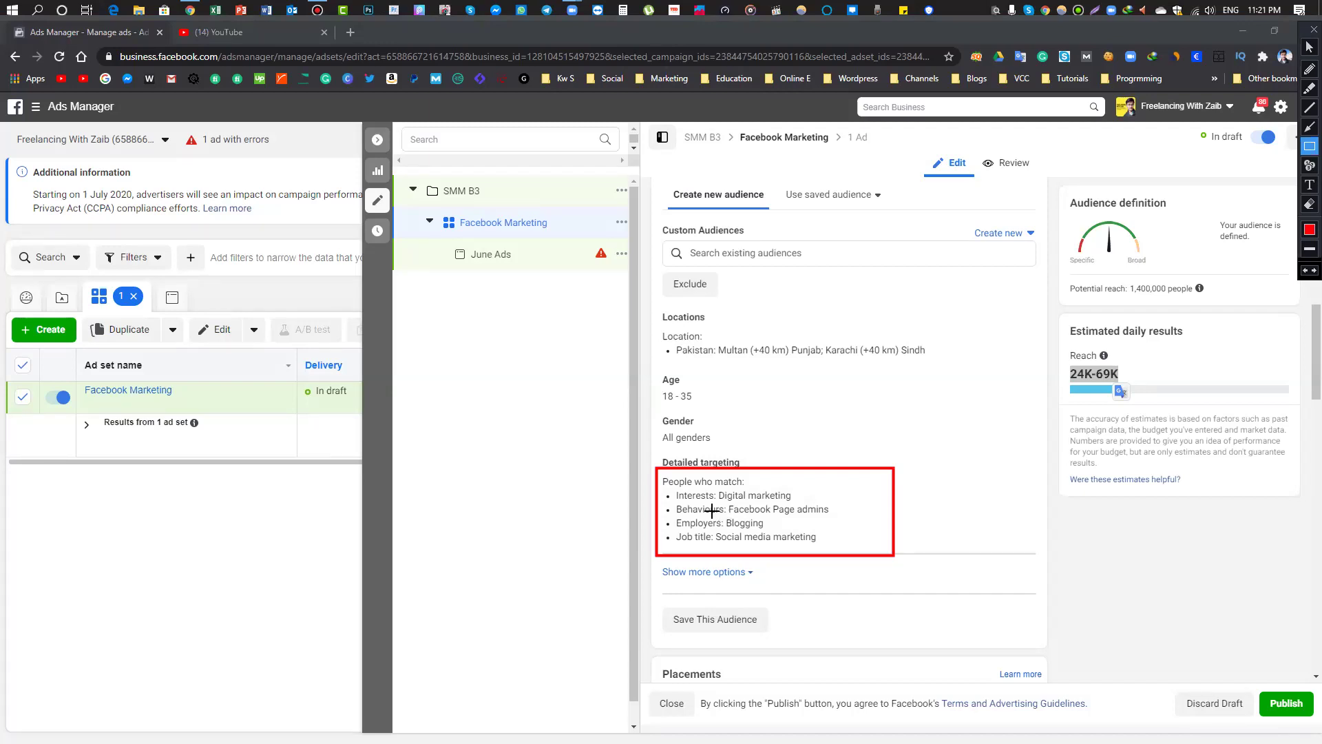
key(Escape)
scroll(711, 511, down, 6)
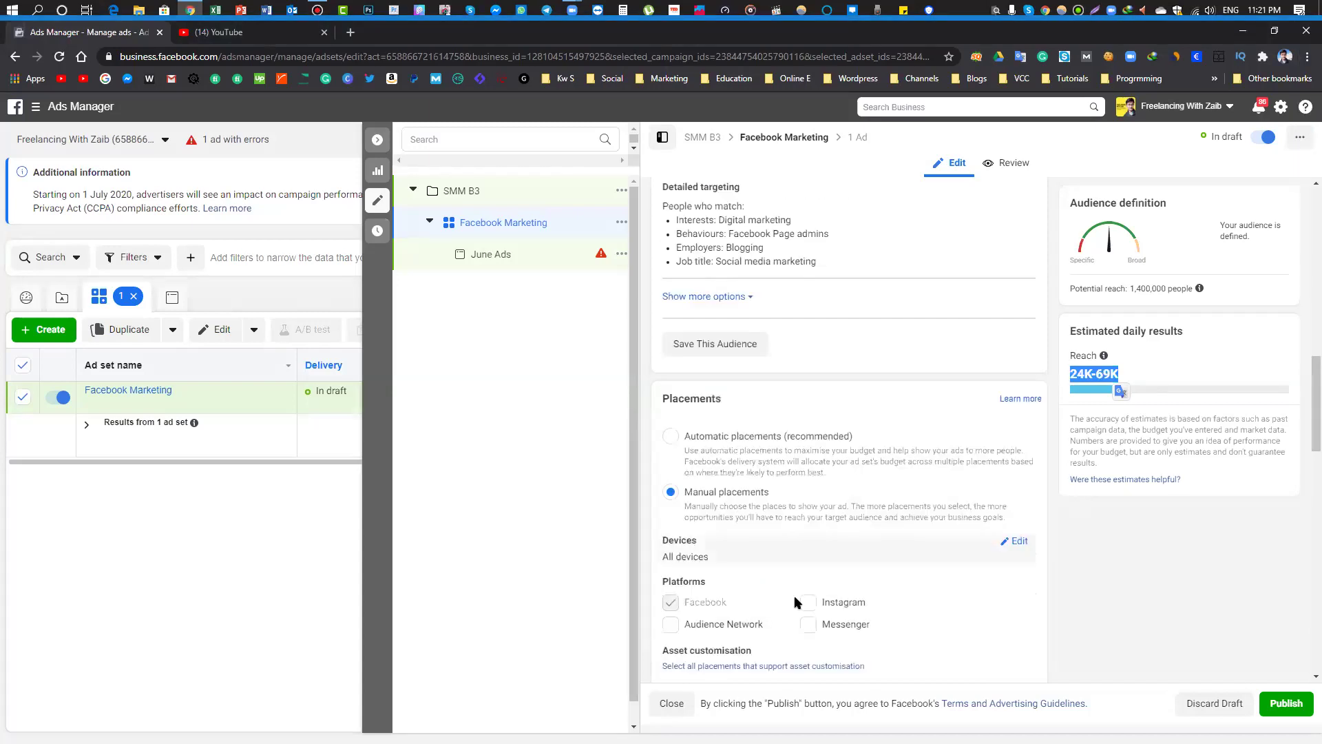
scroll(671, 393, down, 1)
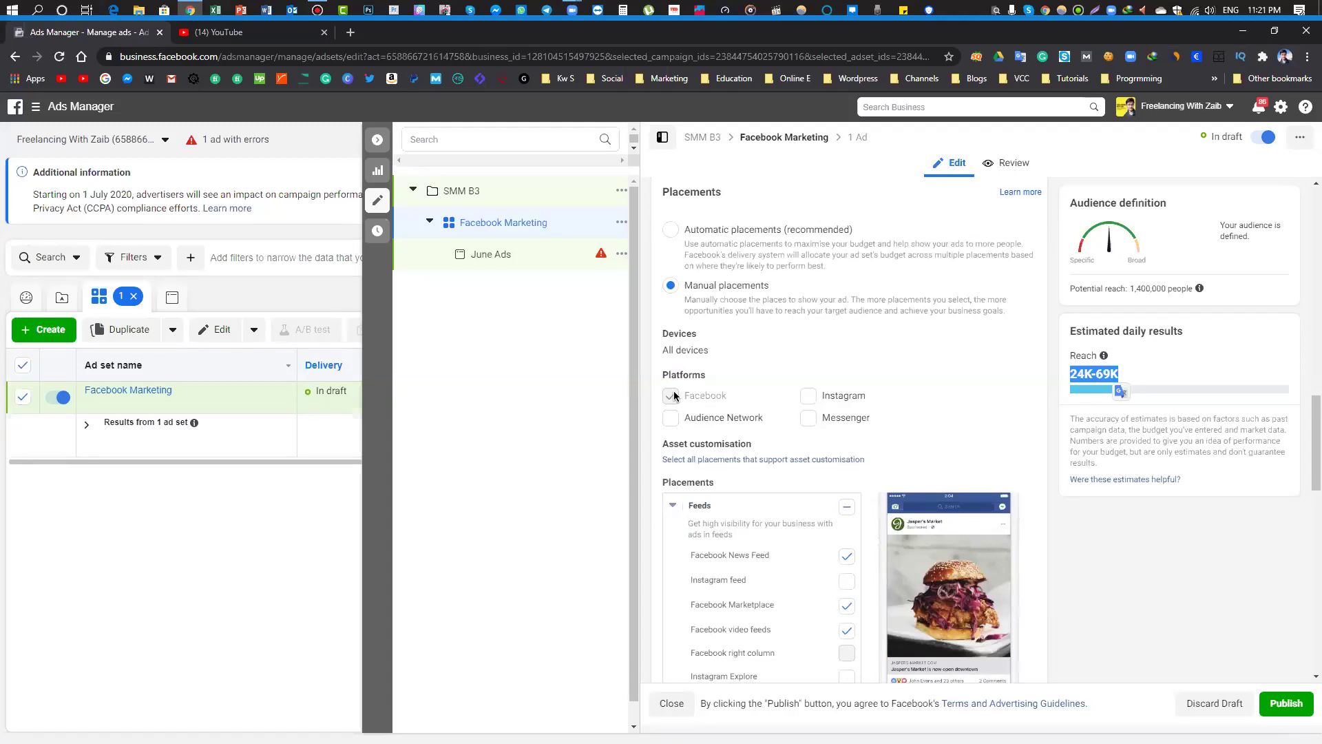
scroll(686, 392, down, 7)
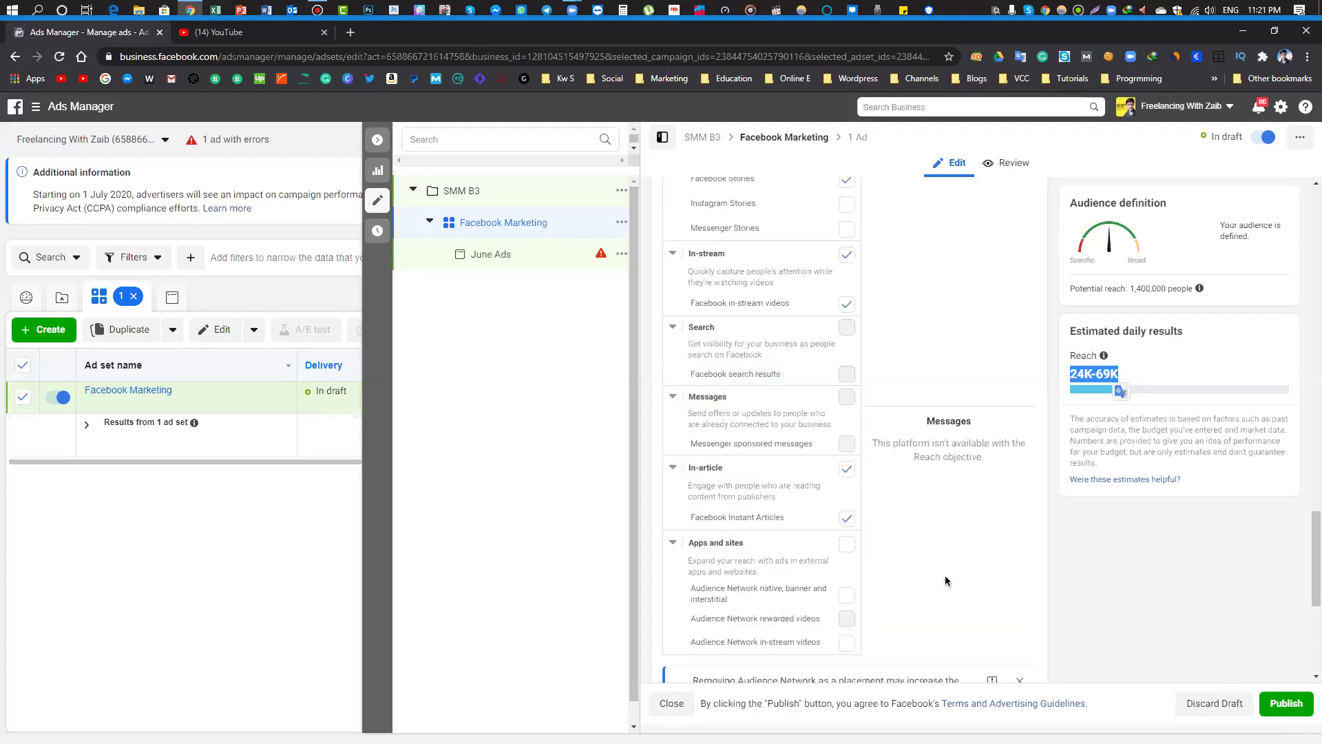
scroll(826, 485, down, 5)
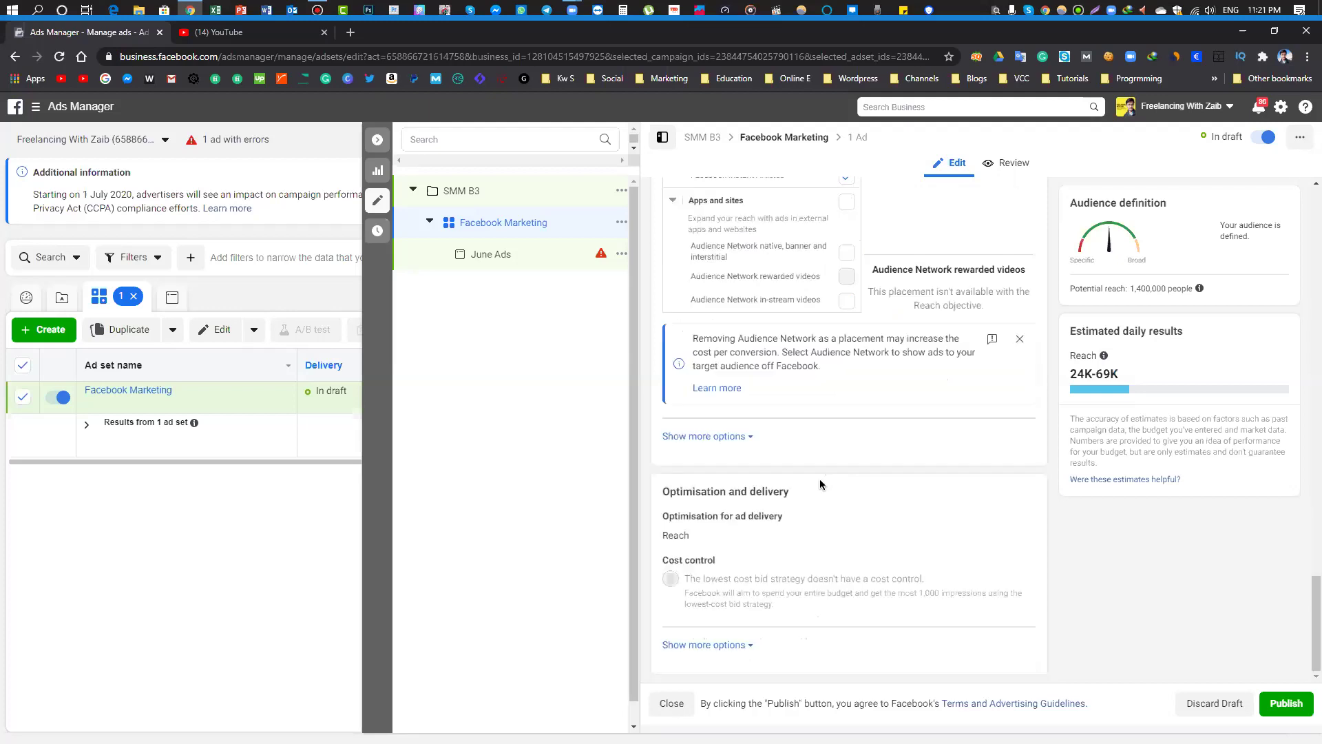
- Open the June Ads ad and read its error explanation, briefly highlighting it with a red rectangle
click(486, 261)
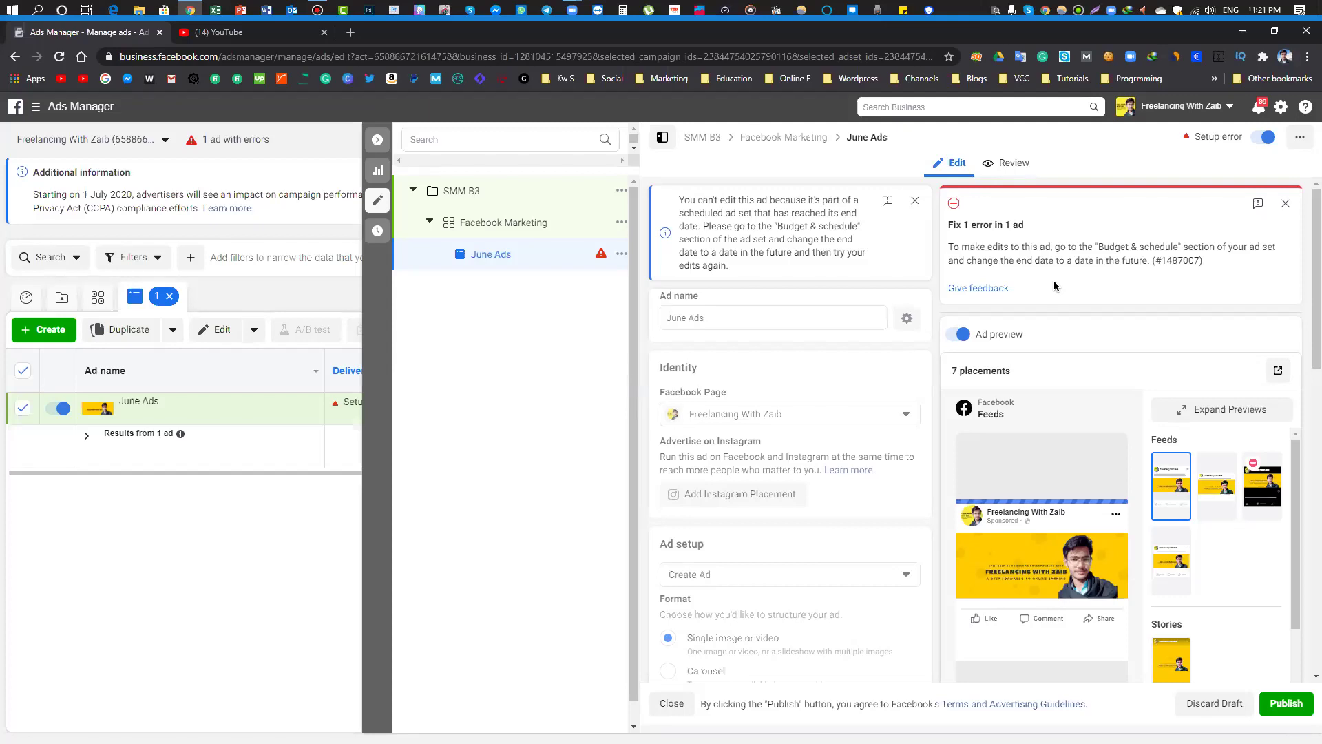
key(ctrl+alt+d)
mouse_move(941, 237)
mouse_down()
mouse_move(1105, 269)
mouse_move(1288, 274)
mouse_up()
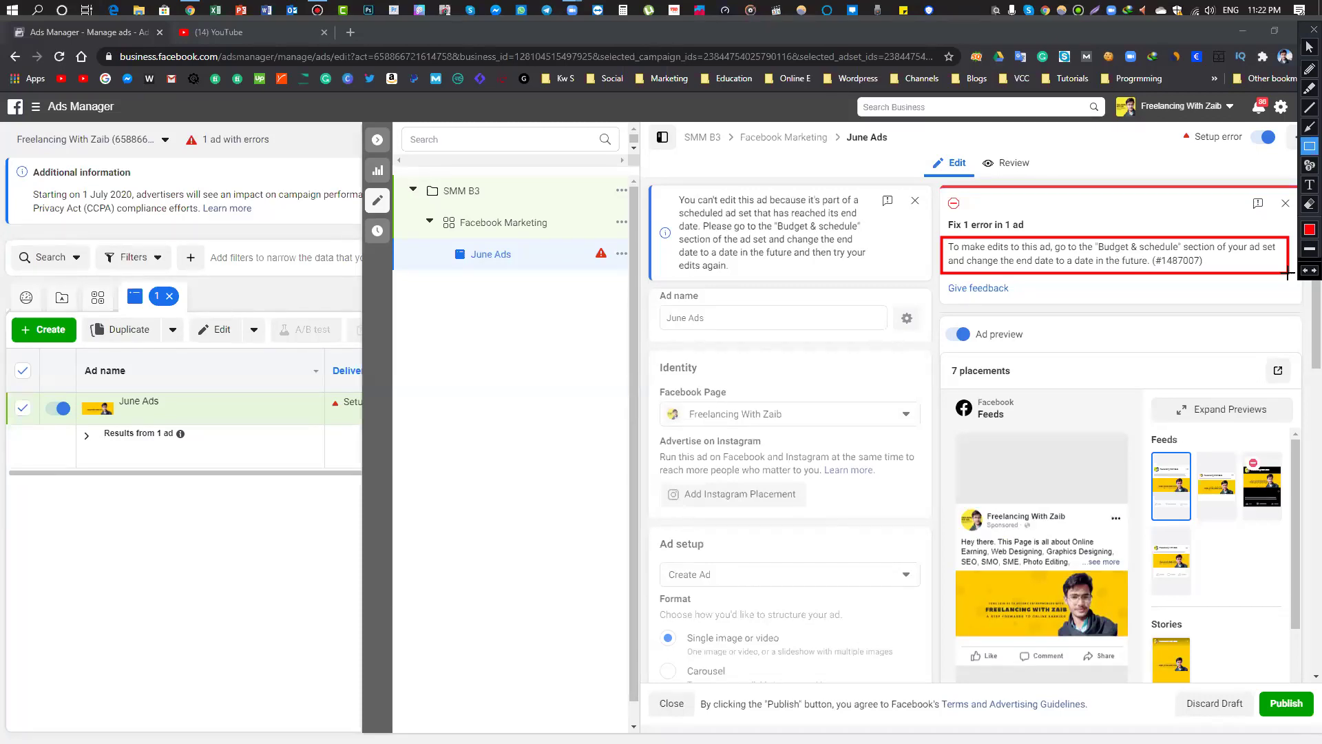
key(Escape)
click(844, 304)
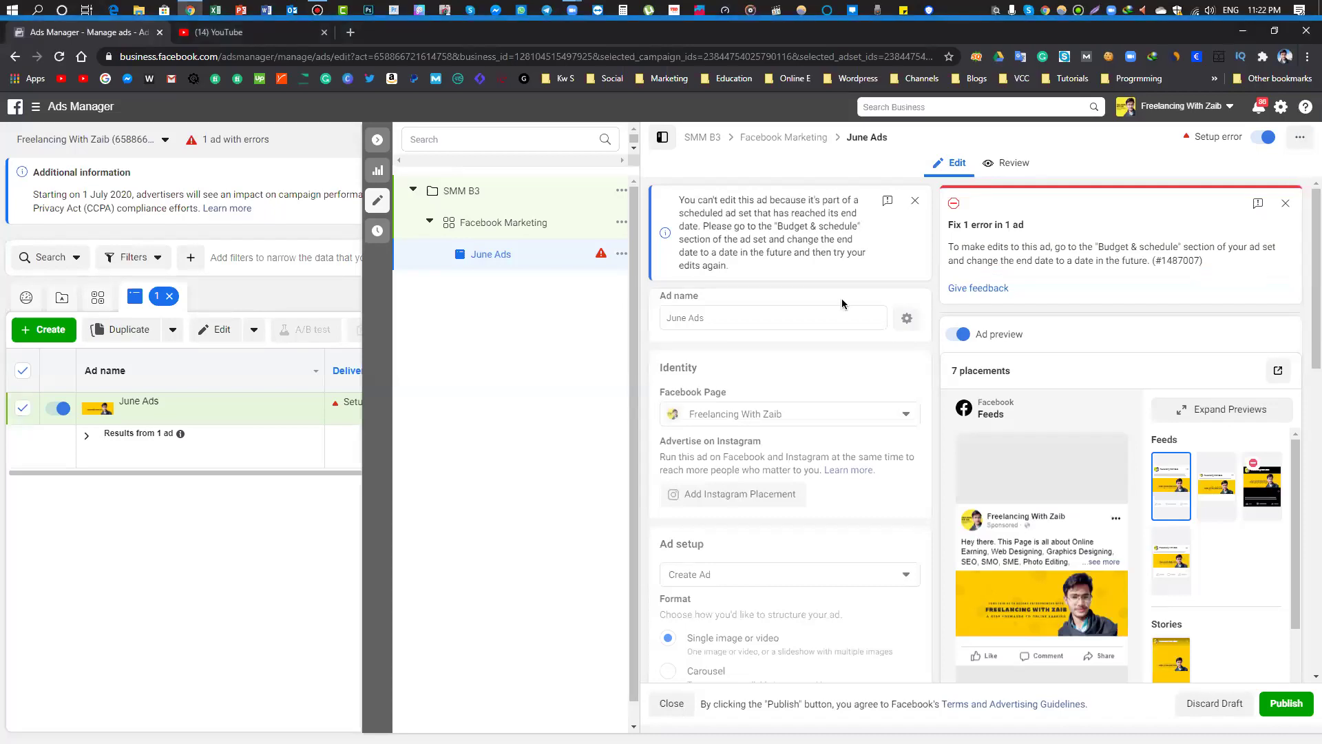
- Check today's date in the system calendar and set the Facebook Marketing ad set's start date to 28 June 2020
click(510, 219)
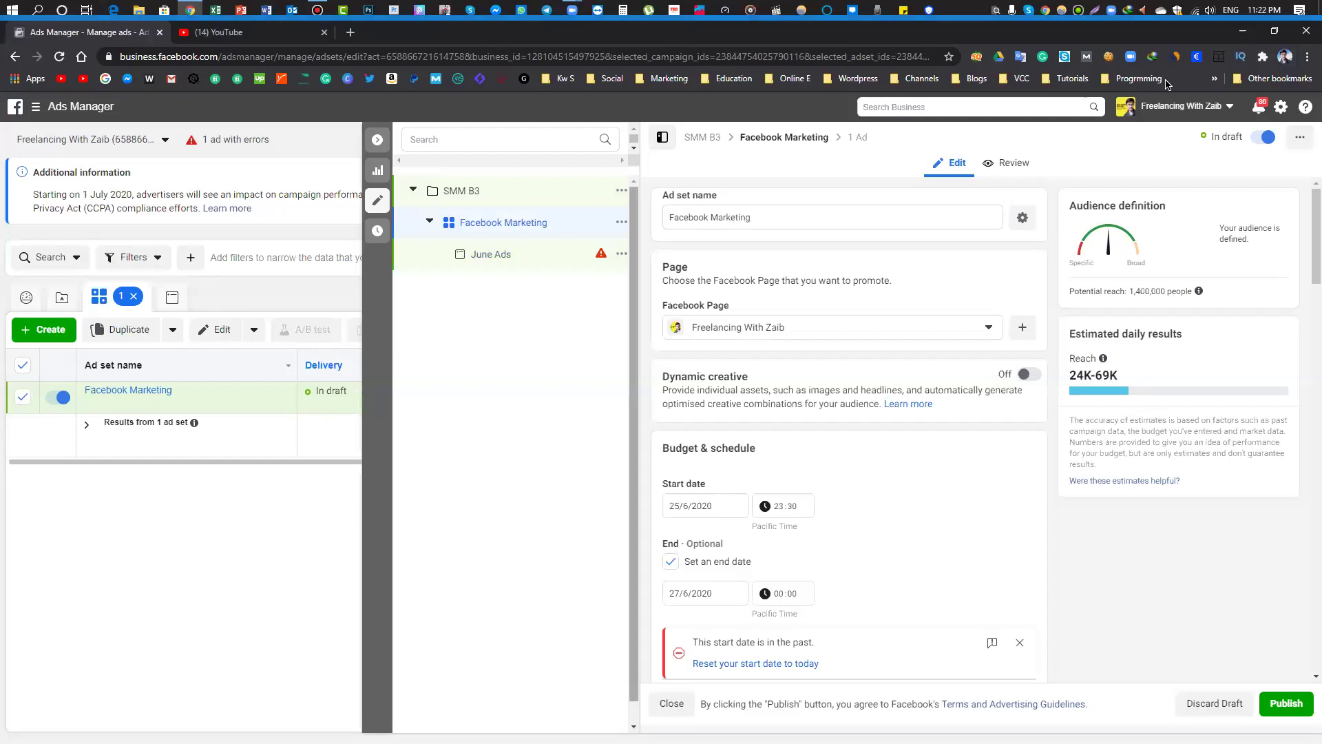
click(1260, 9)
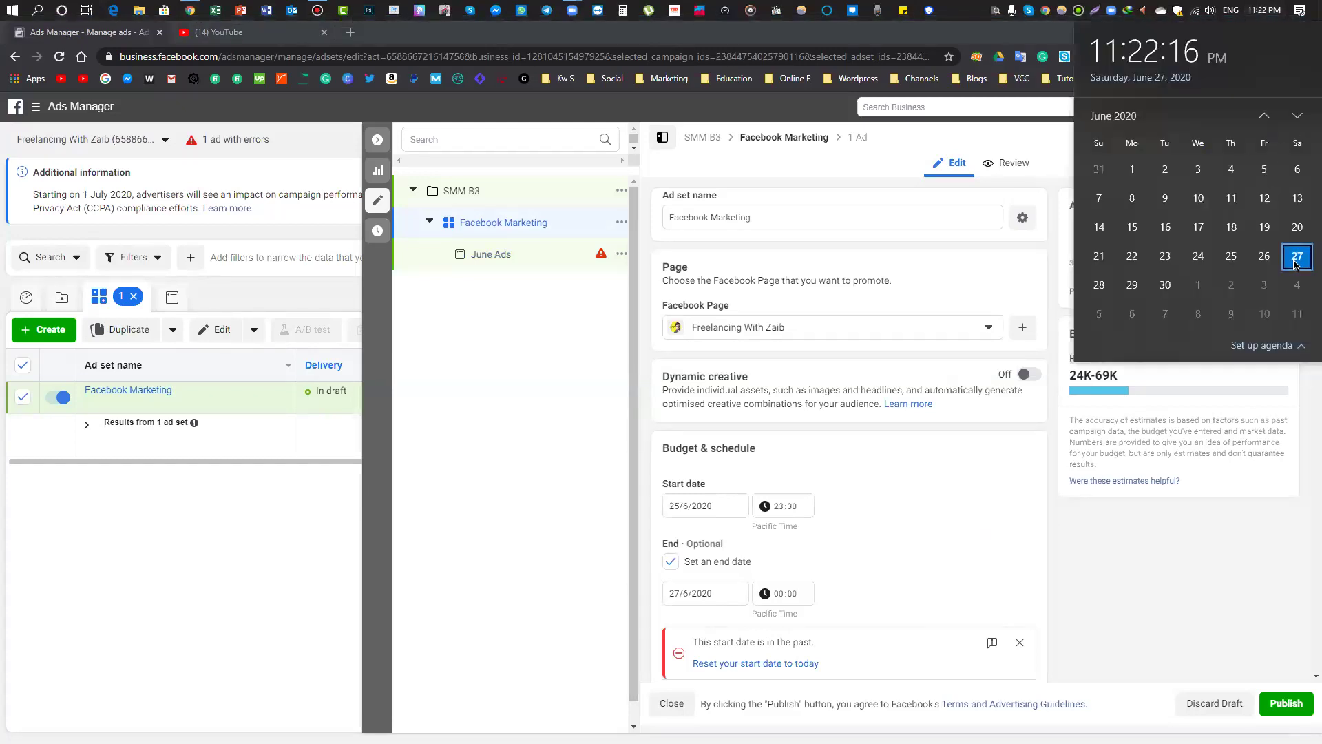
click(689, 506)
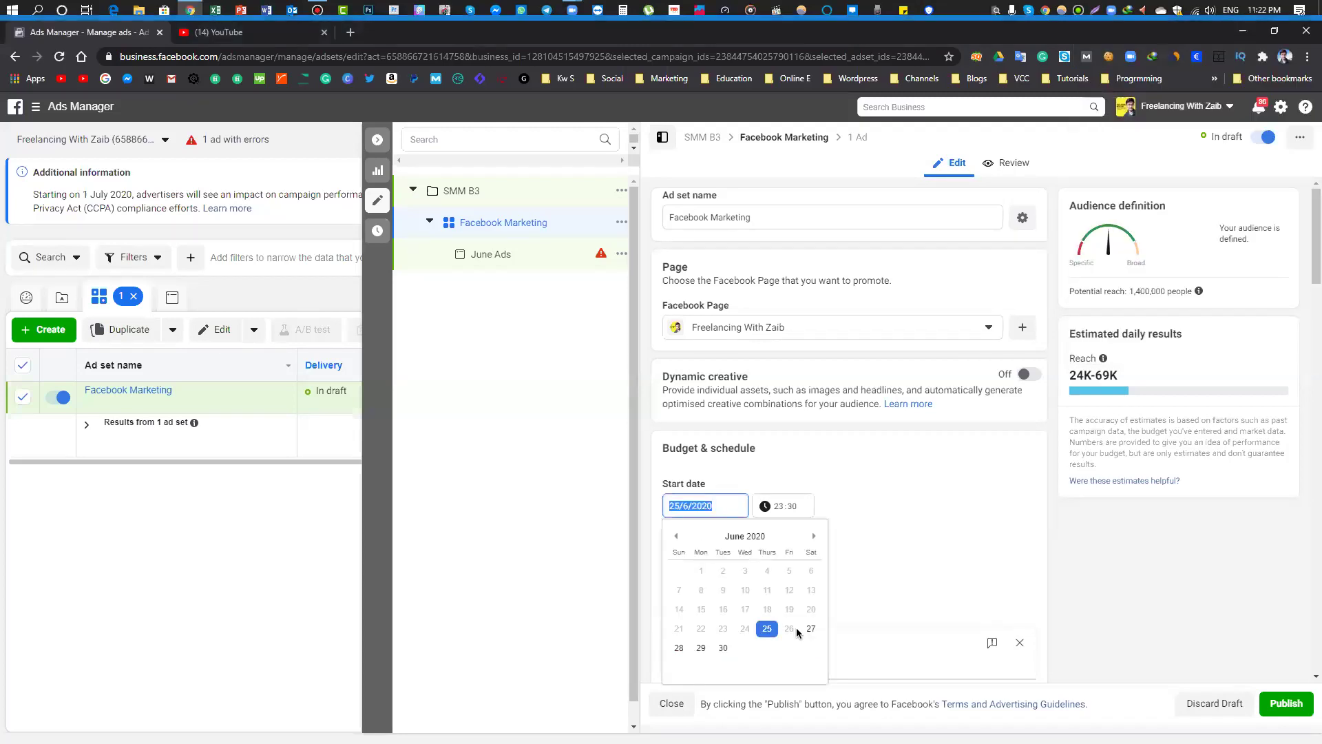
click(679, 648)
- Set the Facebook Marketing ad set's end date to 30 June 2020 and open the June Ads ad
click(694, 593)
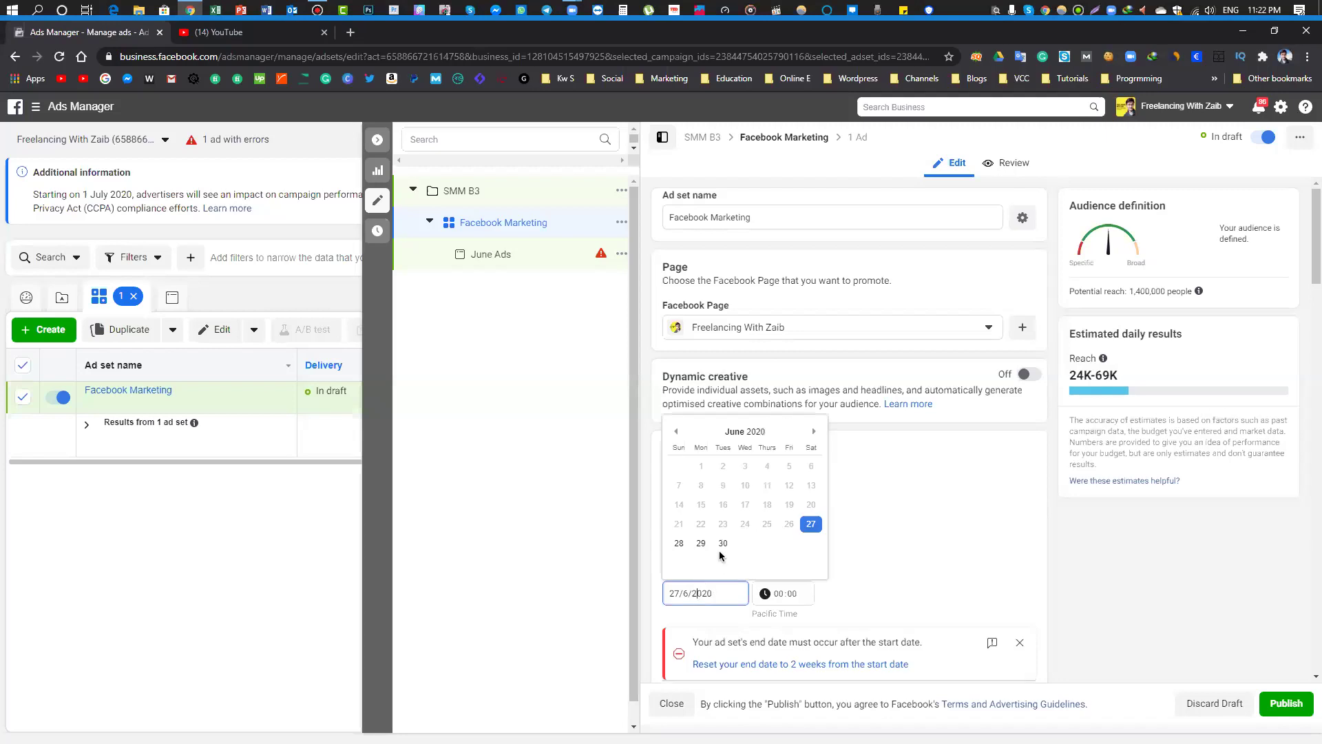
click(720, 544)
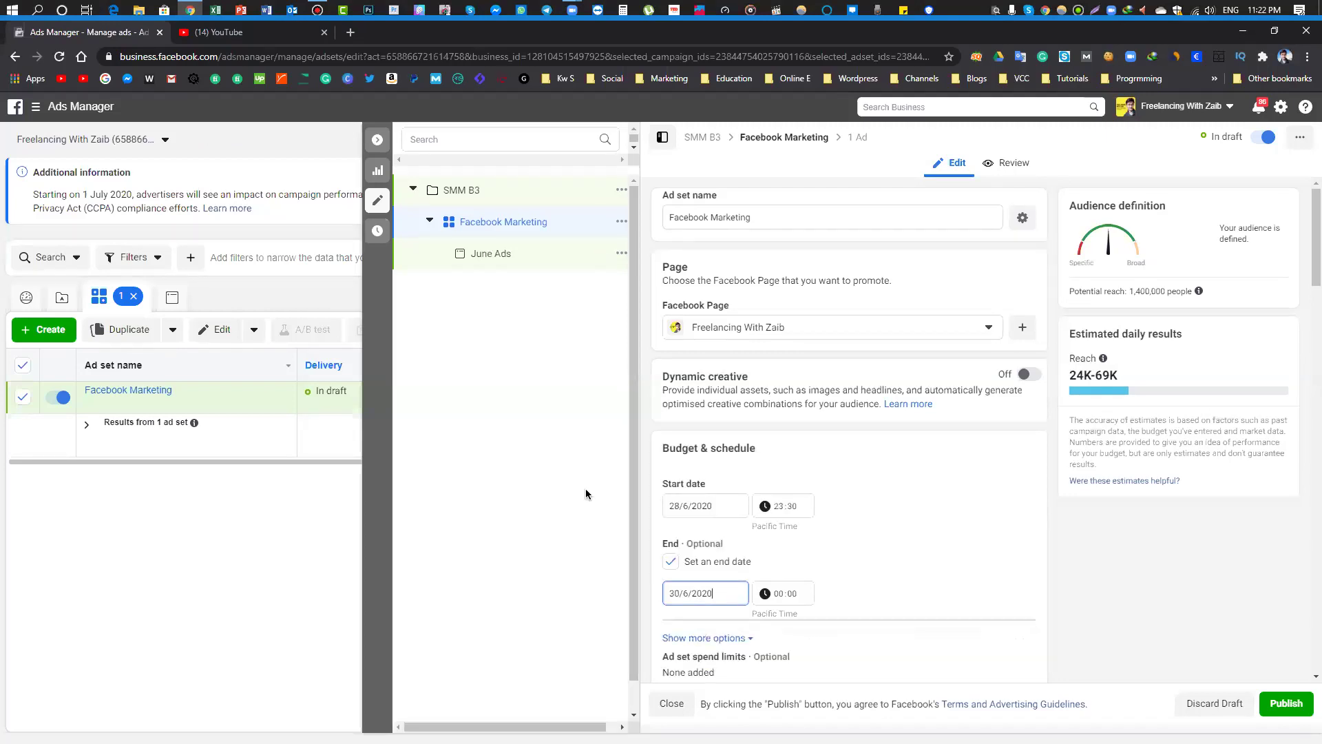
click(491, 253)
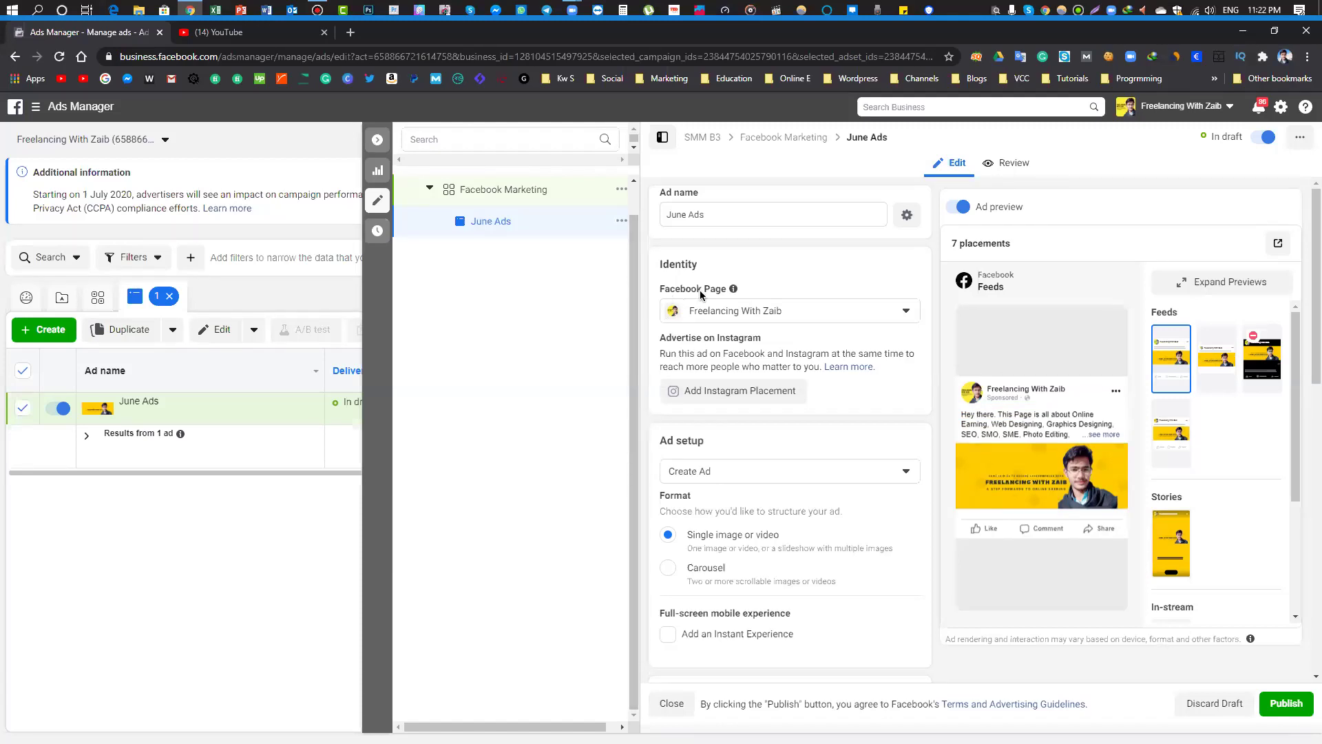
- Switch the June Ads ad setup to Use existing post
scroll(699, 290, down, 3)
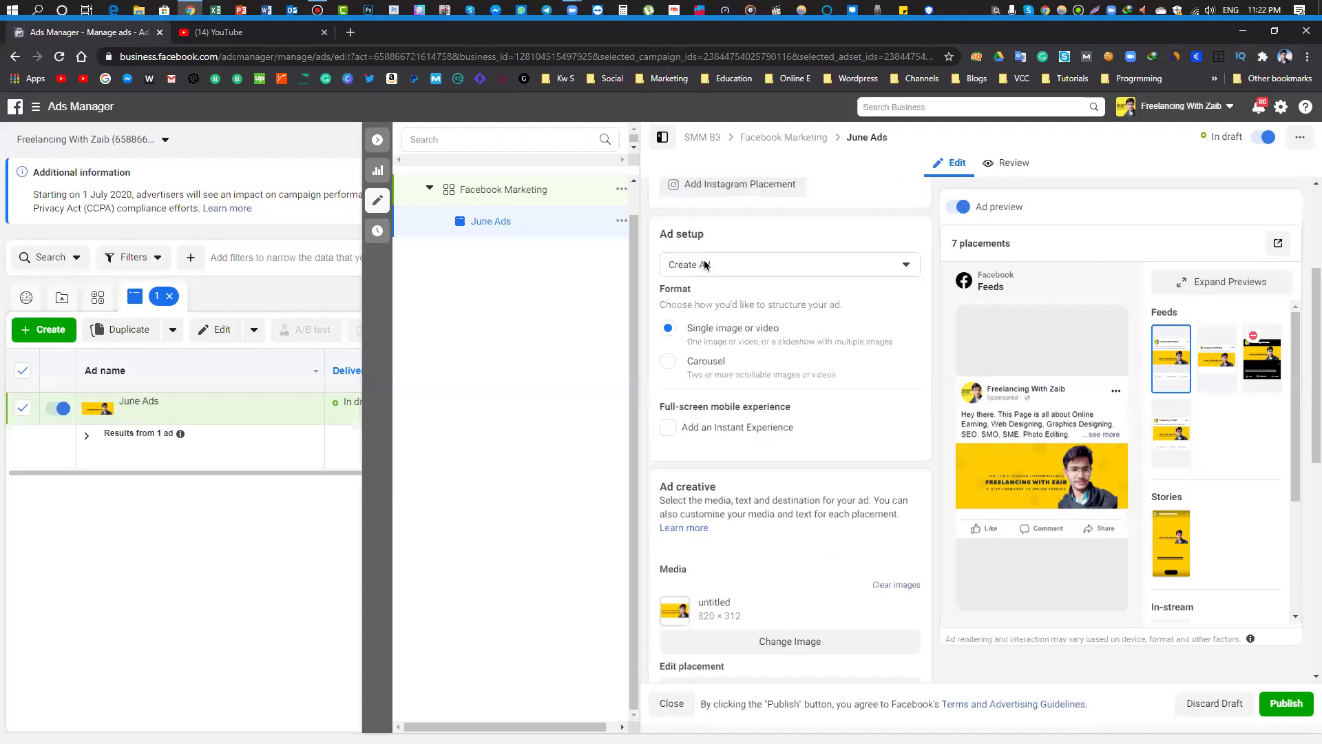
click(705, 264)
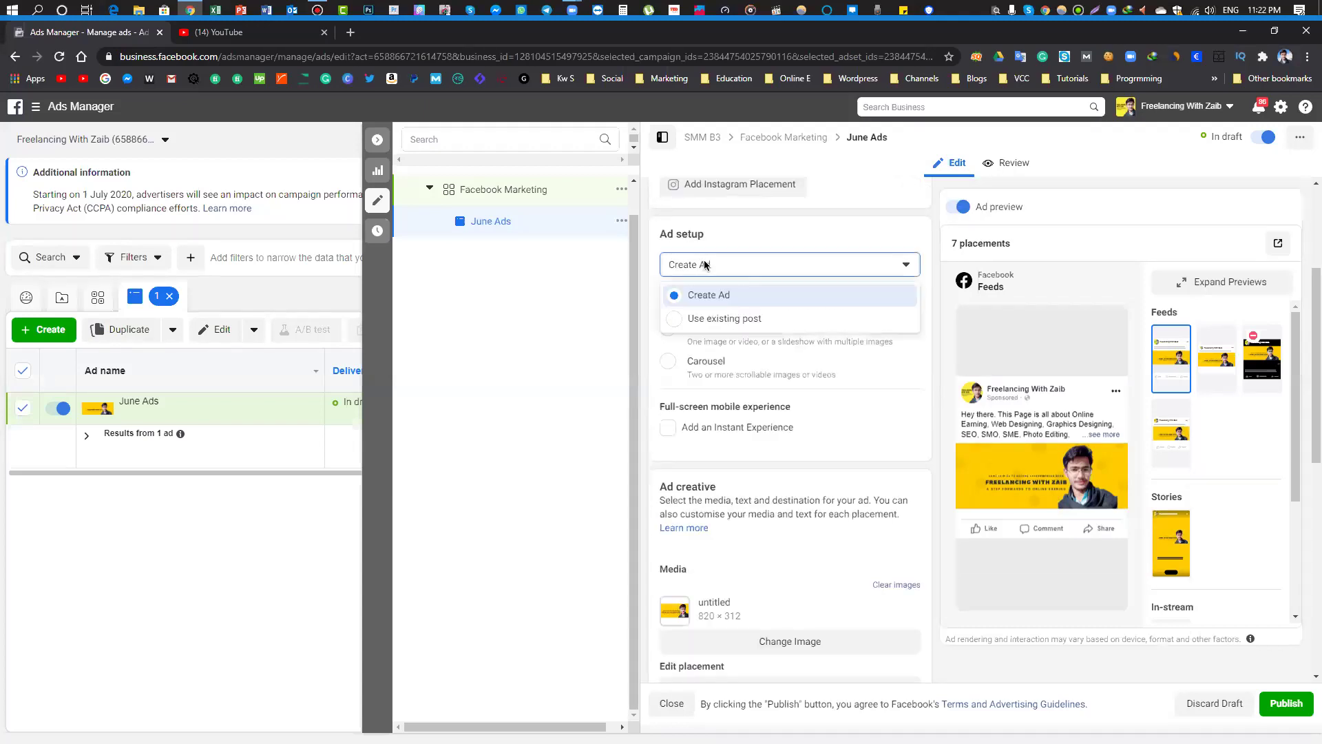
click(681, 318)
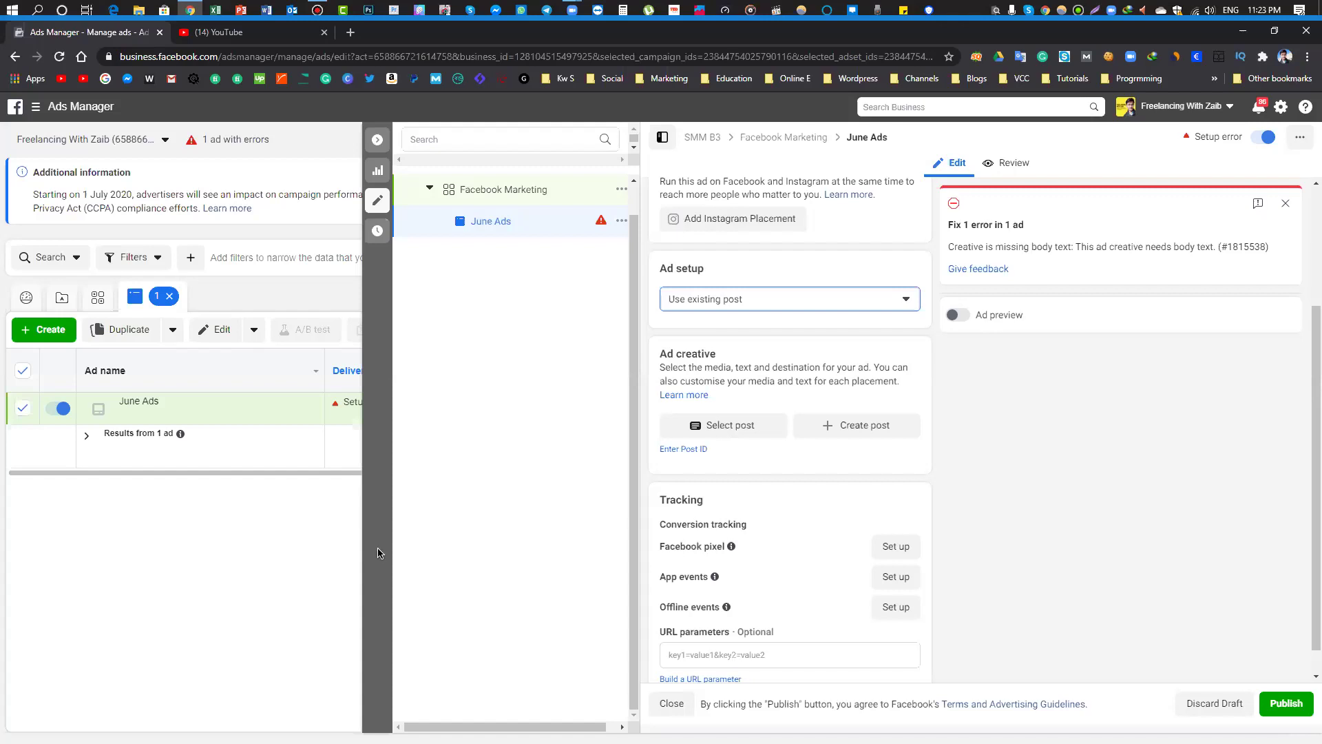
click(703, 304)
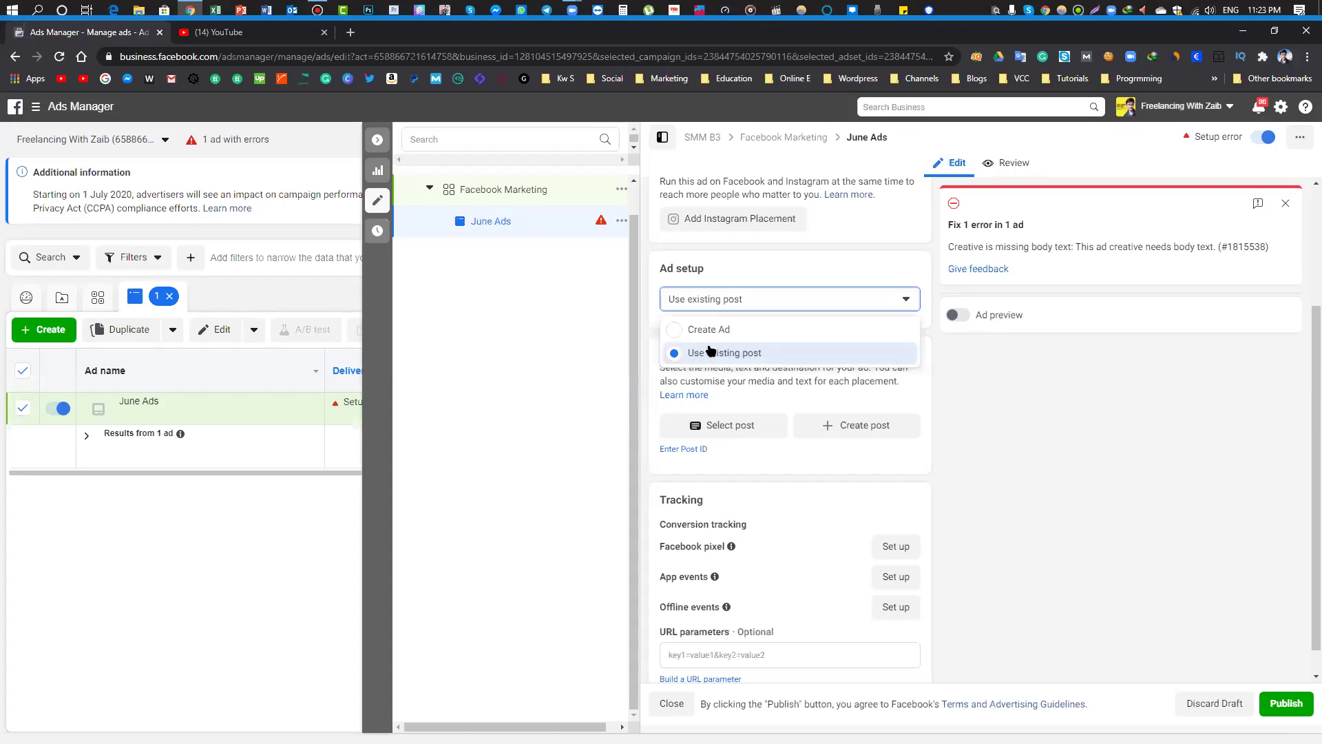
click(711, 352)
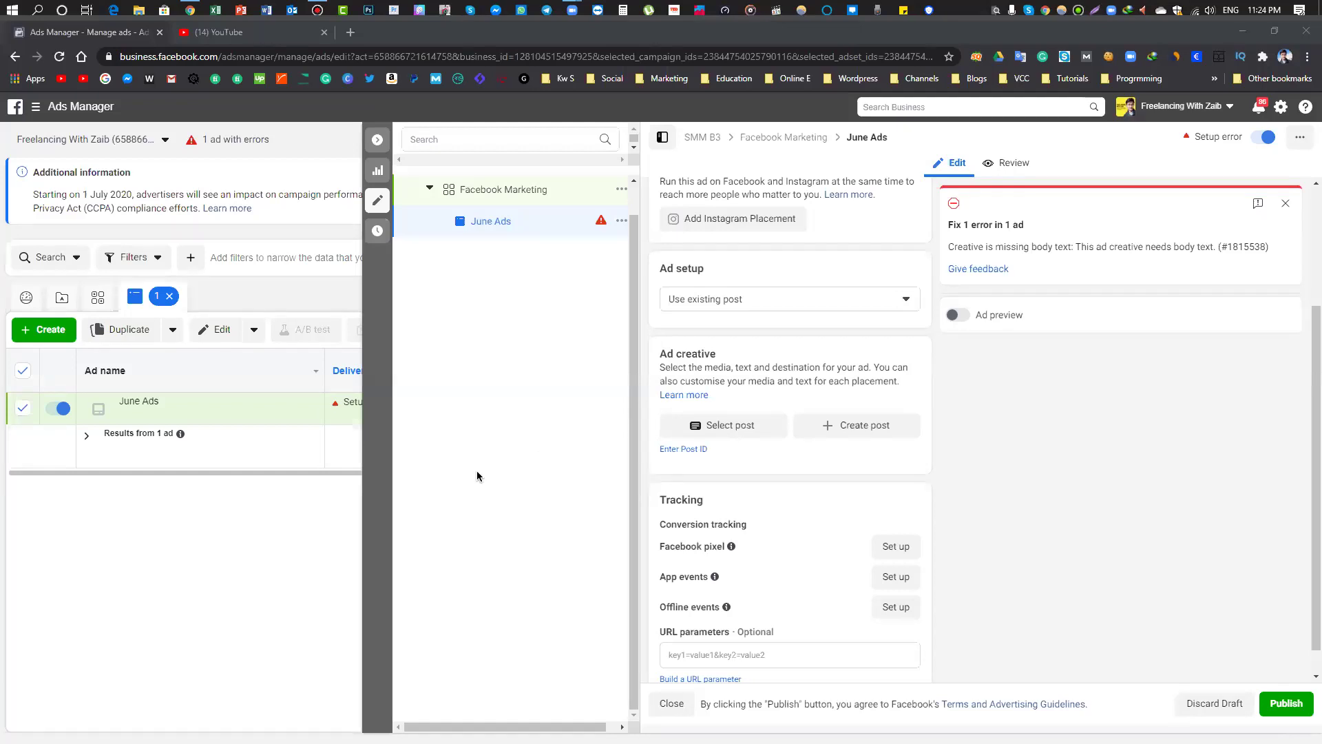
click(517, 467)
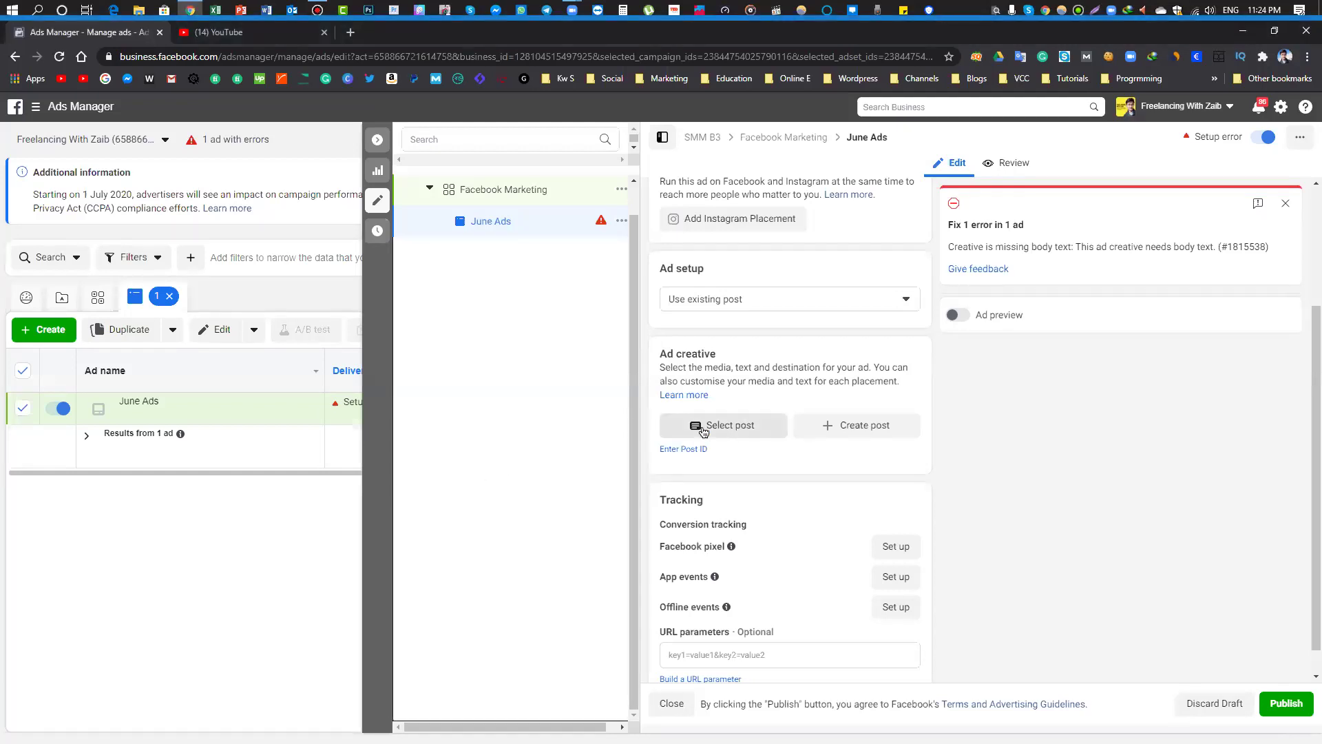
- Choose the Facebook Page's "Day 2 Facebook Marketing" post from 25 June 2020 as the ad's creative
click(702, 431)
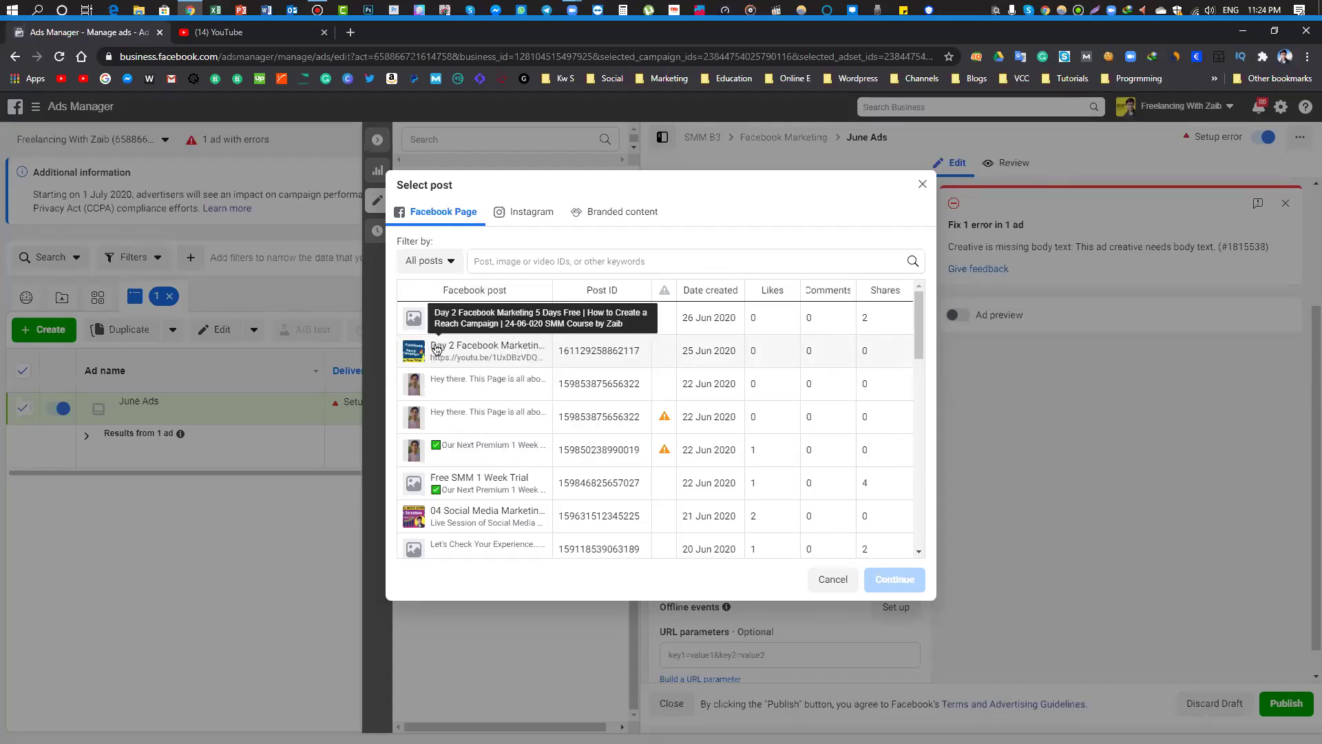
click(436, 349)
click(901, 580)
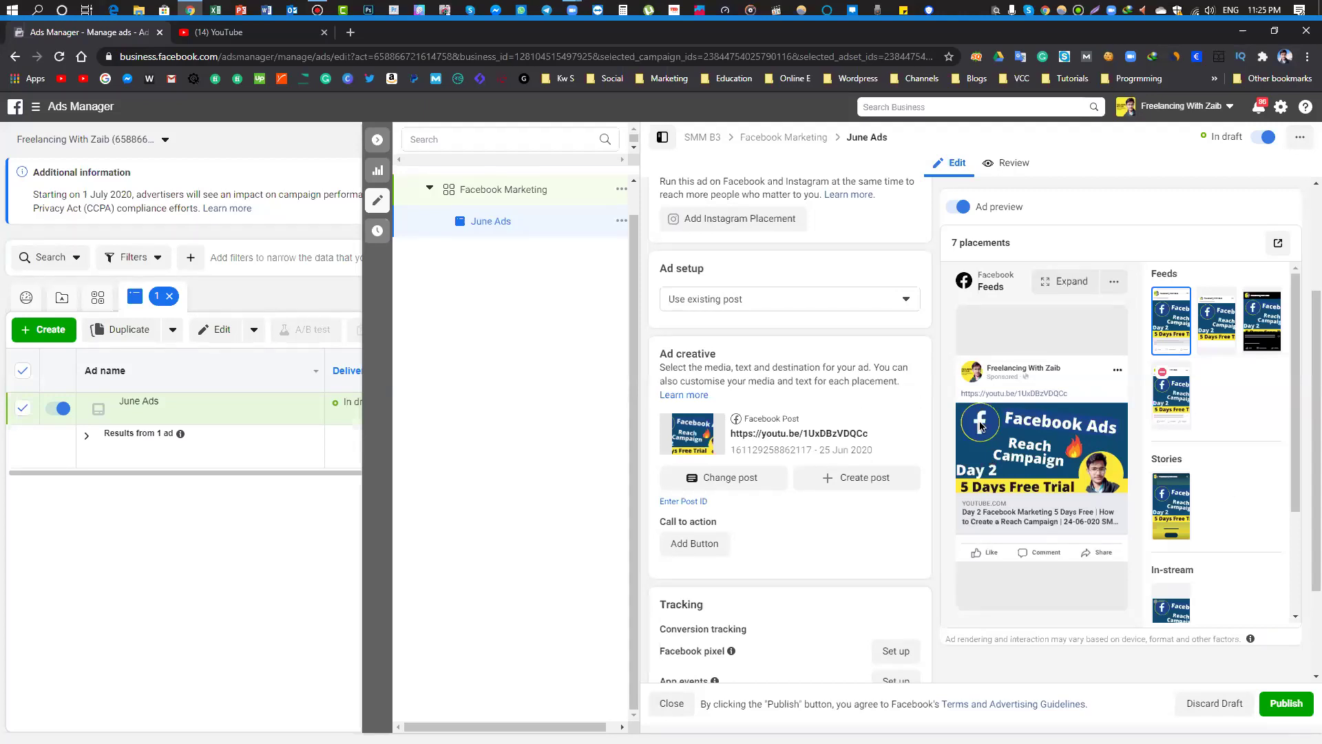
- Examine the post image in the ad preview, temporarily framing it and its Feeds and Stories thumbnails with red rectangles
key(ctrl+shift+r)
drag(949, 398, 996, 436)
drag(1137, 505, 1140, 505)
drag(1147, 296, 1196, 346)
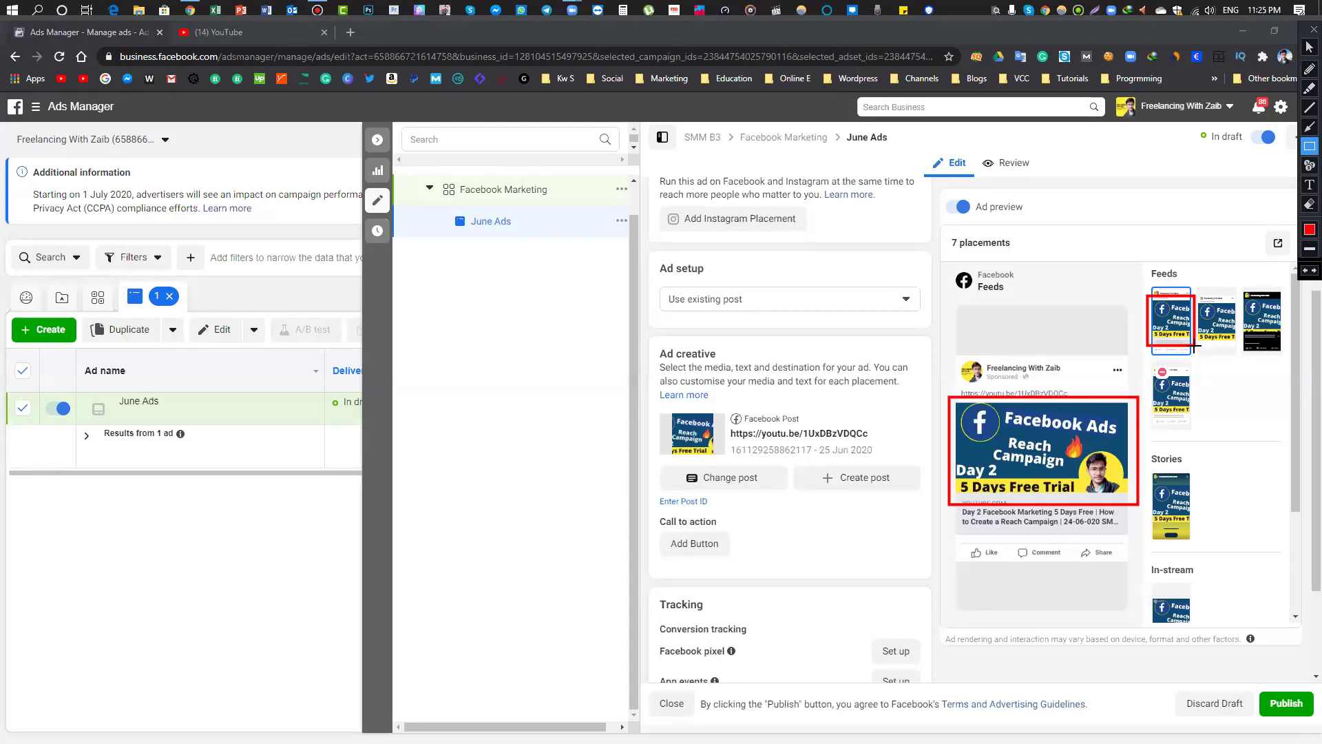
drag(1140, 468, 1202, 542)
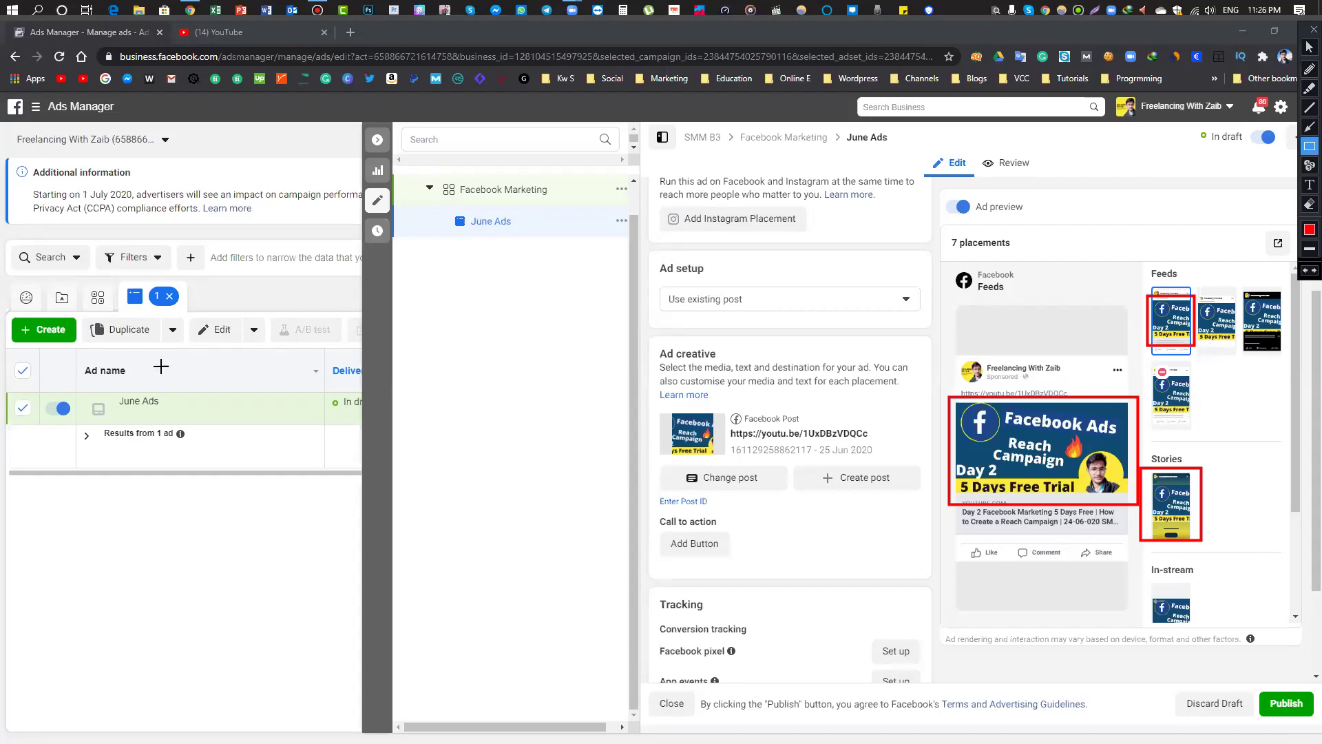
key(Escape)
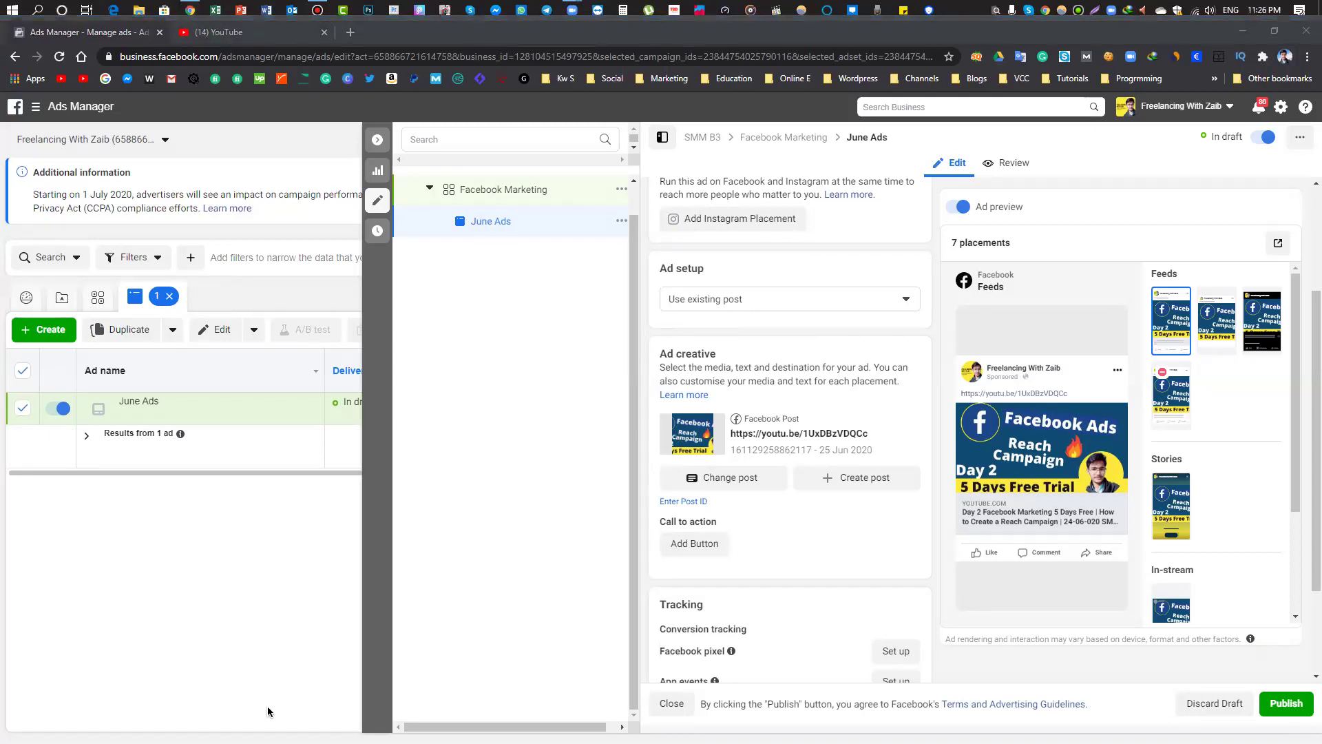
- Review the ad creative section, temporarily outlining it and its Change post and call-to-action options with red rectangles
click(794, 534)
scroll(829, 551, down, 2)
scroll(702, 444, up, 1)
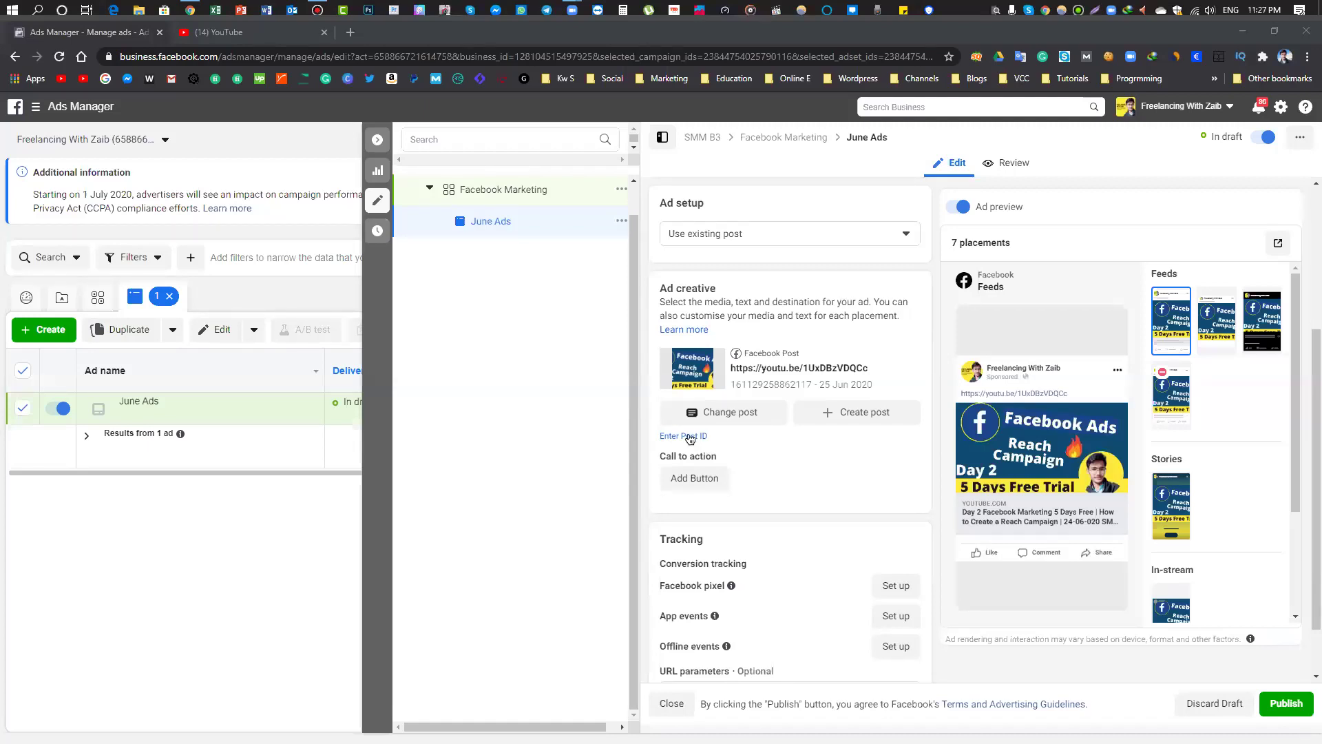
mouse_move(624, 235)
mouse_down()
mouse_move(1319, 742)
mouse_move(1311, 723)
mouse_up()
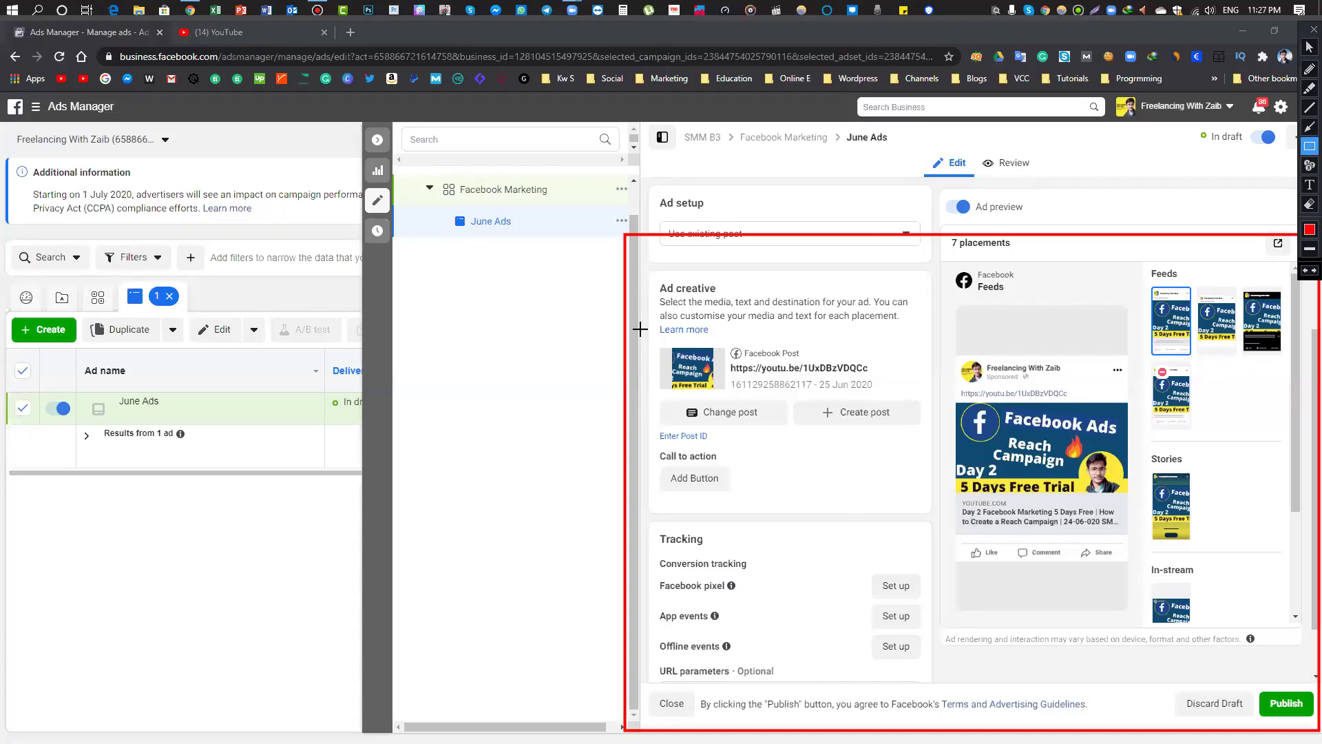
mouse_move(632, 270)
mouse_down()
mouse_move(885, 457)
mouse_move(952, 542)
mouse_up()
mouse_move(659, 392)
mouse_down()
mouse_move(773, 436)
mouse_move(794, 428)
mouse_up()
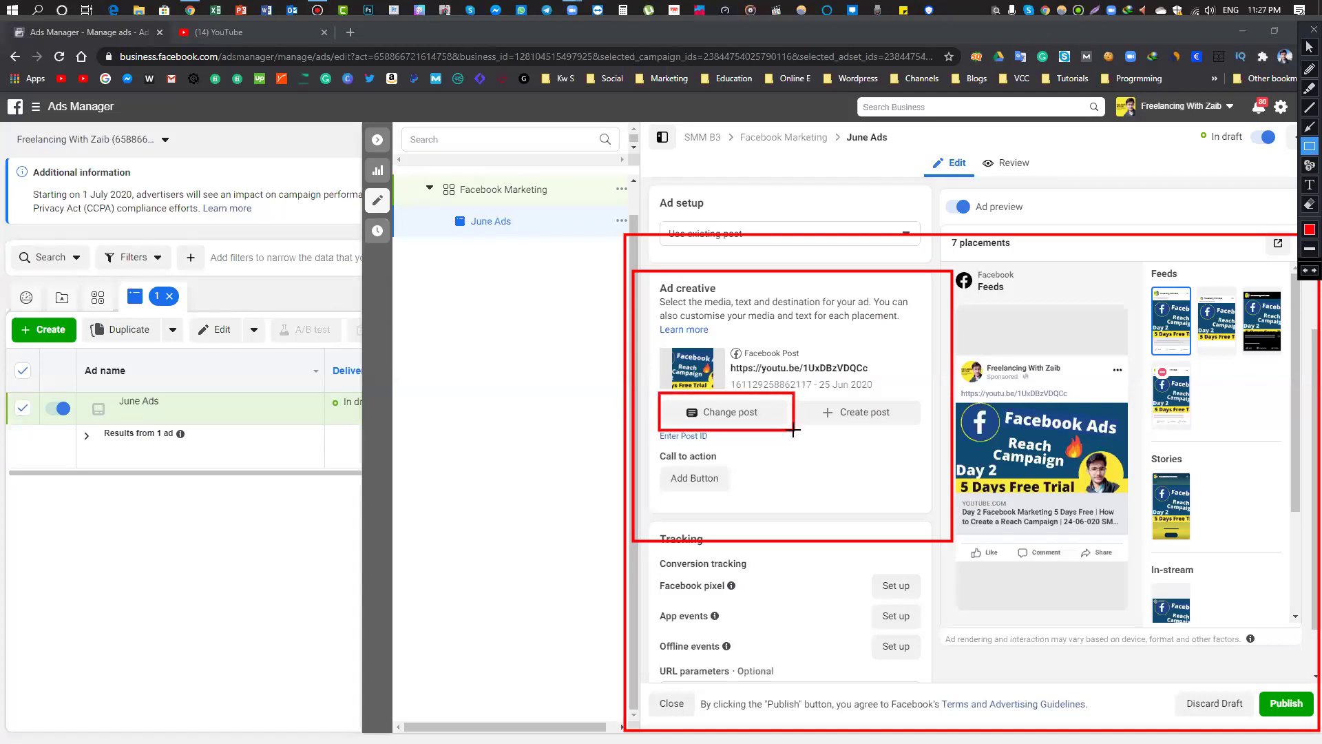
drag(651, 451, 743, 501)
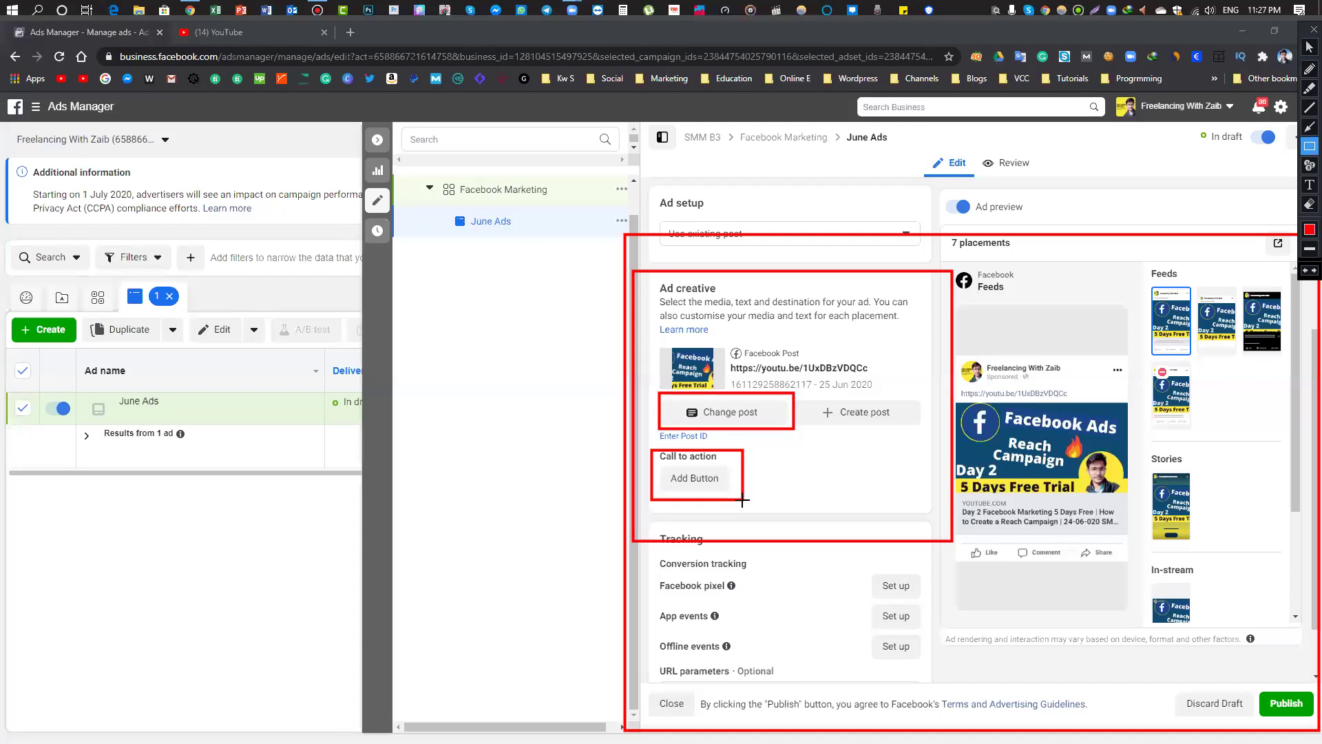
key(Escape)
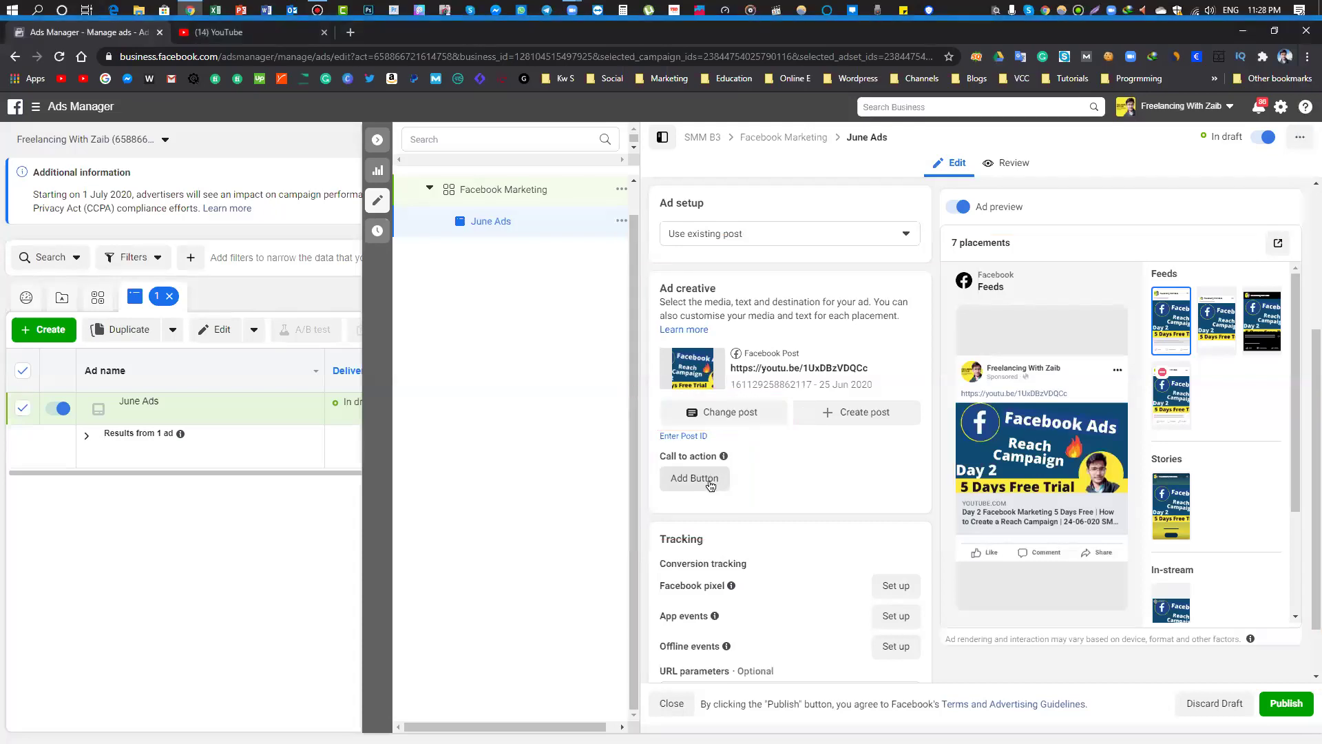
click(709, 480)
click(550, 385)
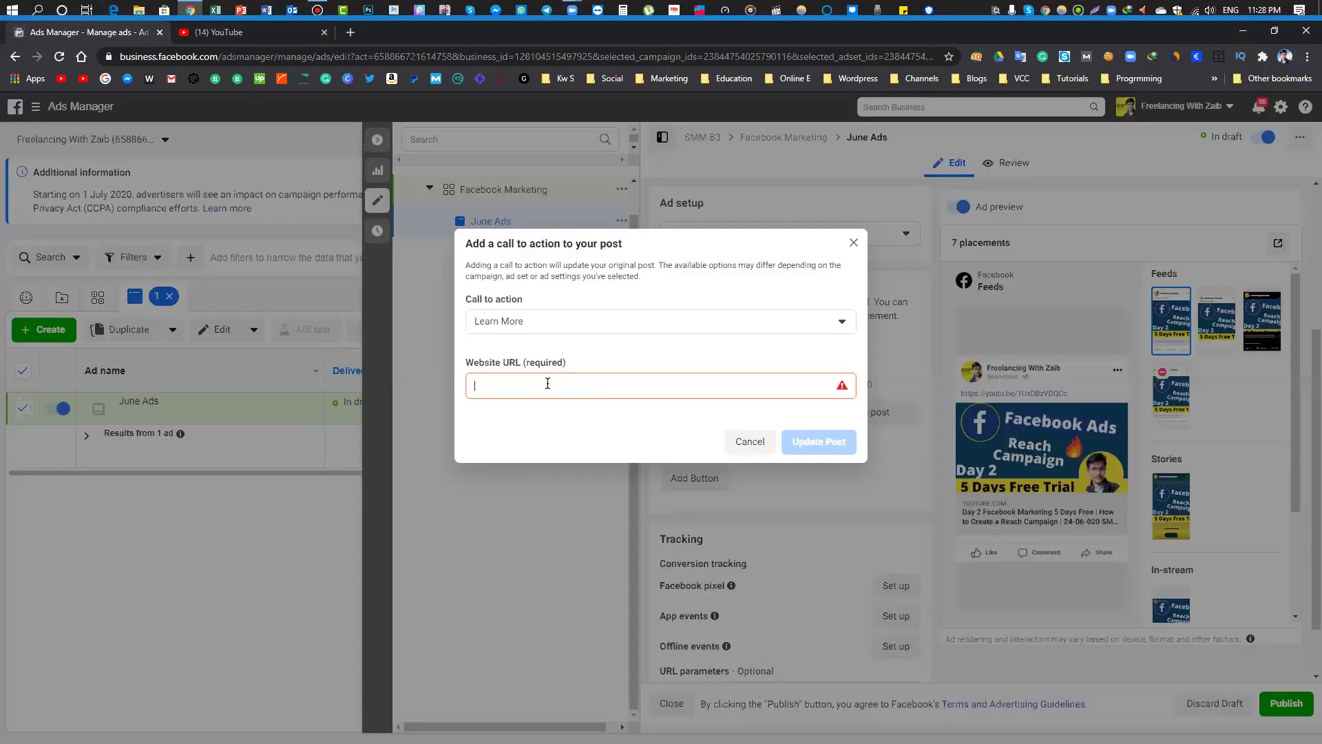
click(537, 324)
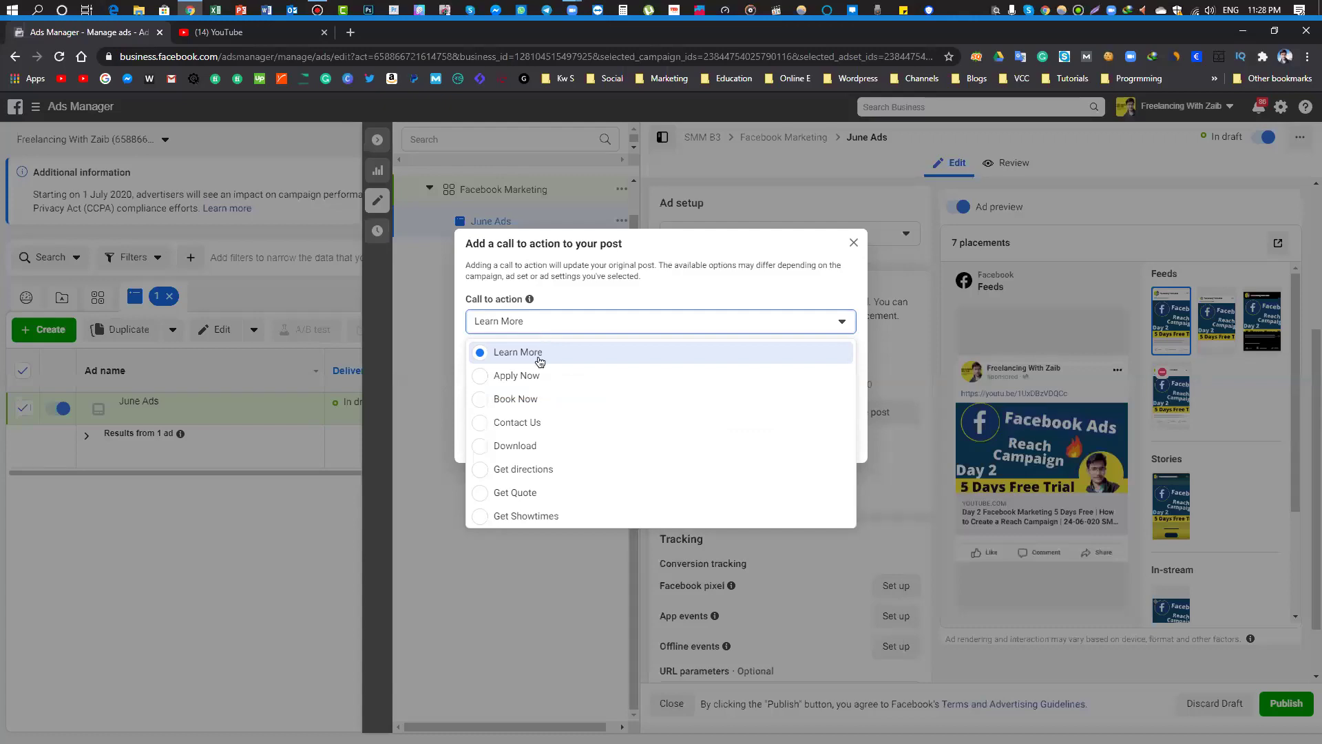
scroll(537, 440, down, 5)
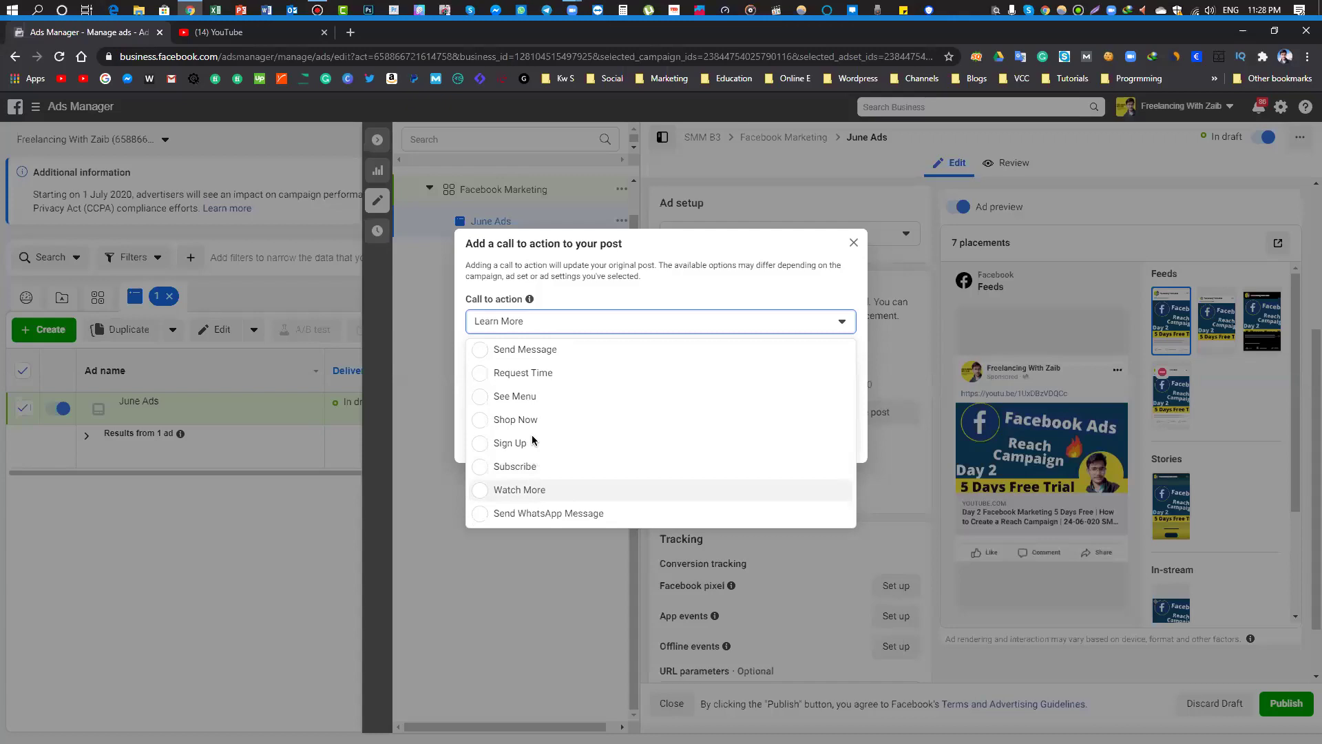
click(527, 496)
click(508, 390)
text(ww)
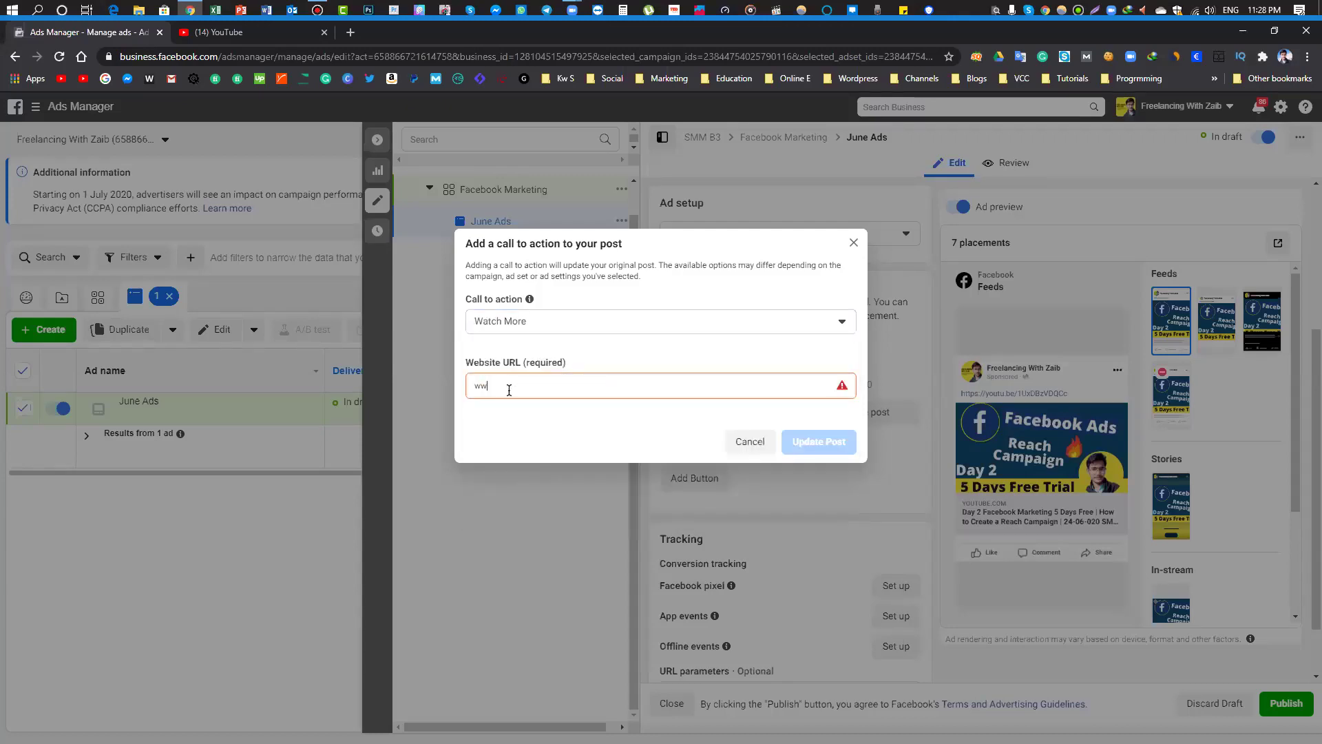
text(.youtube.com)
click(475, 386)
text(w)
click(817, 452)
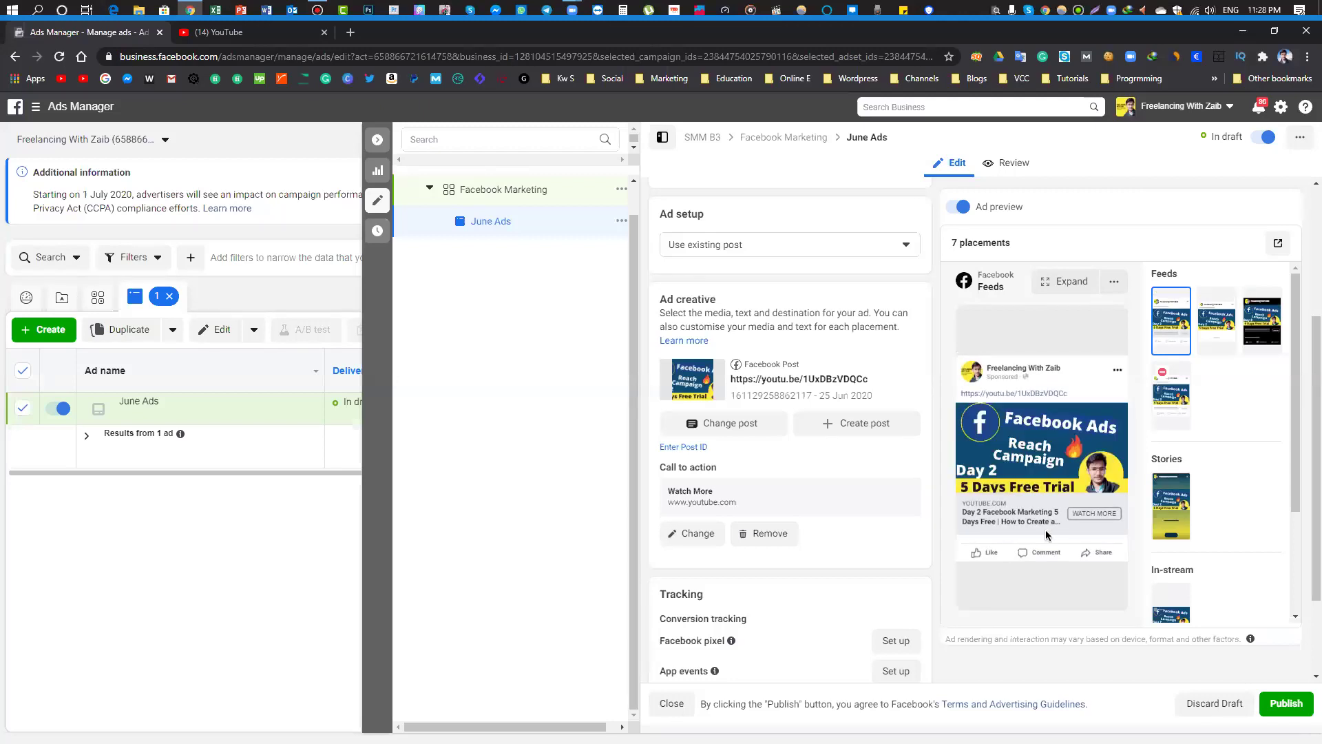
- Examine the Facebook feed preview, temporarily outlining the post's link, image, website name and headline with red rectangles
key(ctrl+alt+d)
mouse_move(955, 384)
mouse_down()
mouse_move(1080, 403)
mouse_move(1083, 475)
mouse_move(1127, 493)
mouse_up()
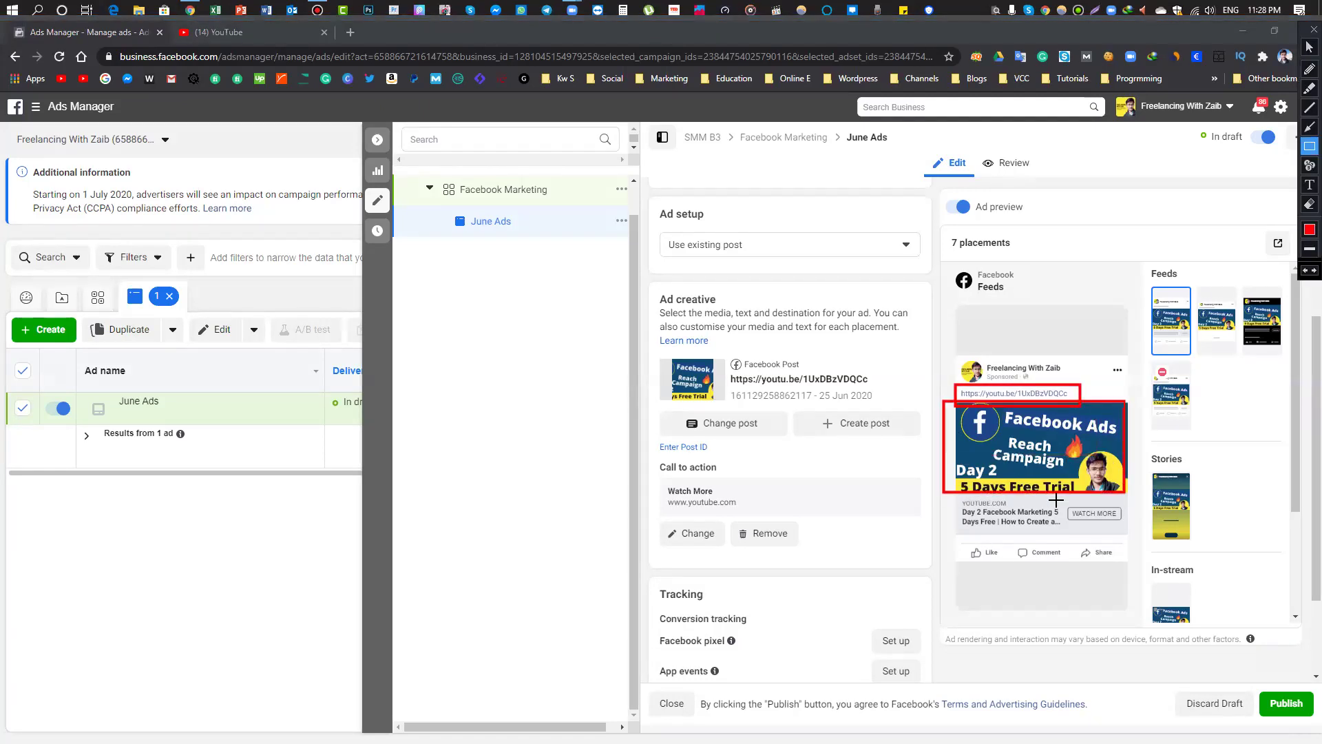
drag(951, 493, 1017, 510)
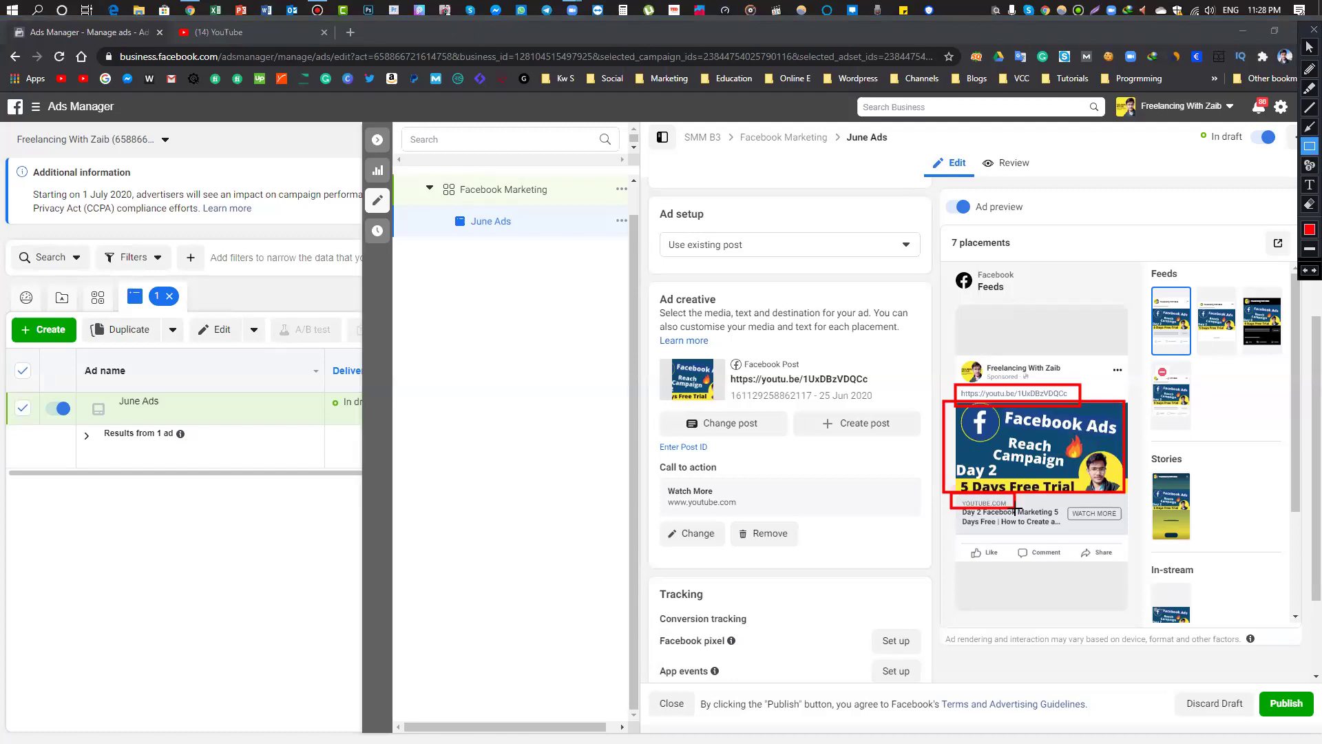
drag(950, 534, 1068, 503)
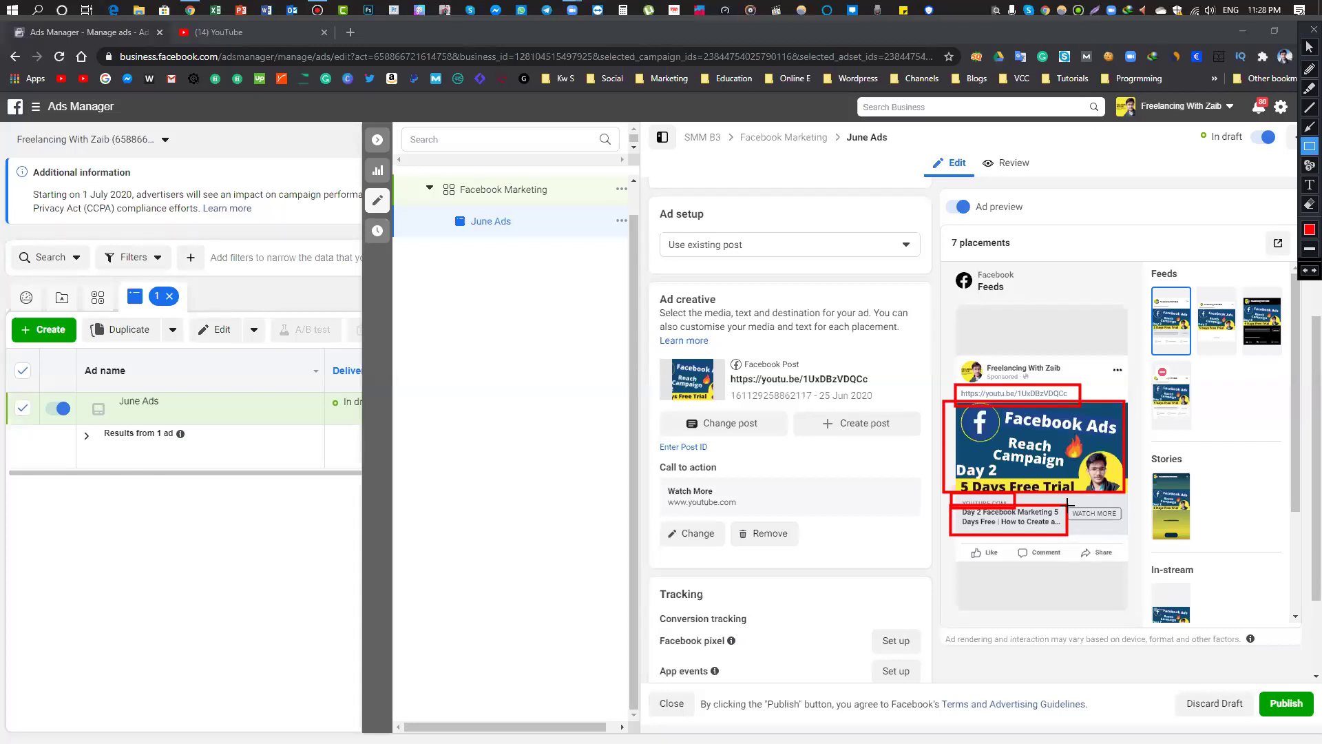
key(Escape)
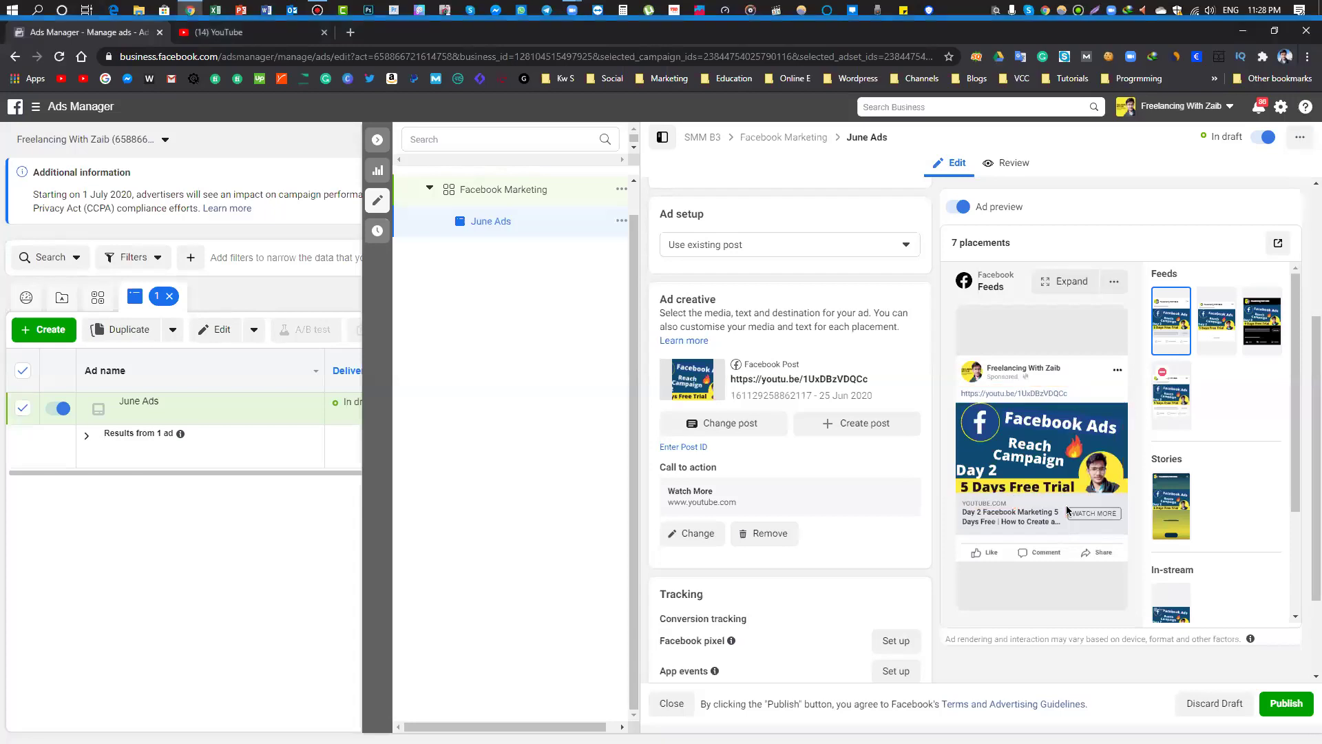
- Remove the post's call-to-action button and switch the ad setup back to Create Ad
click(782, 536)
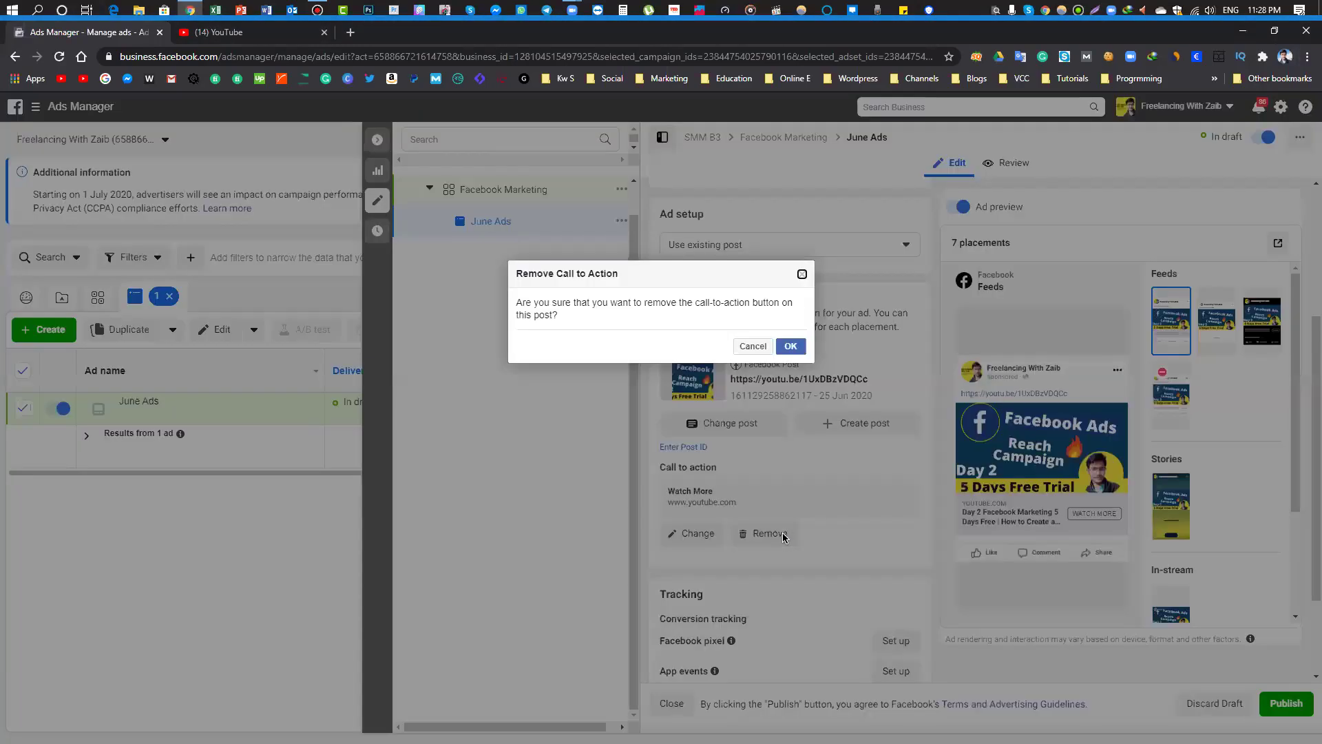
click(791, 346)
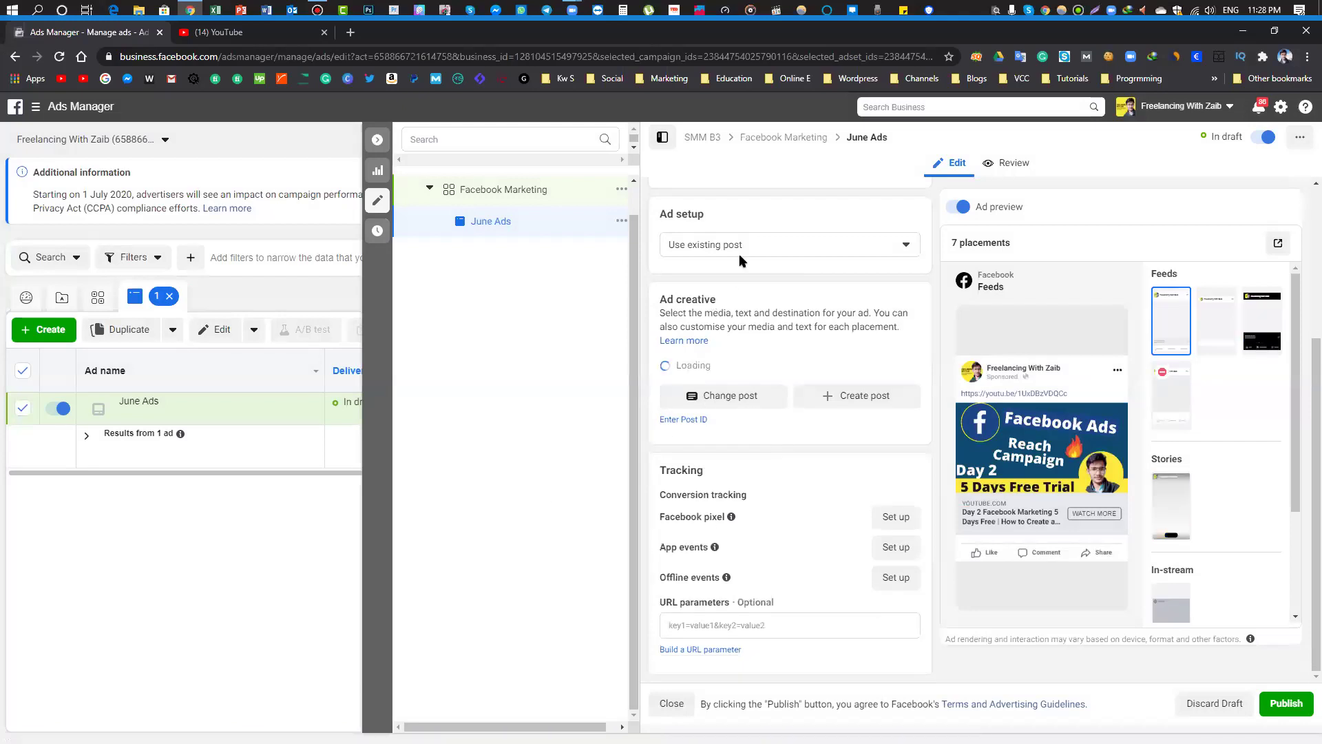
click(736, 250)
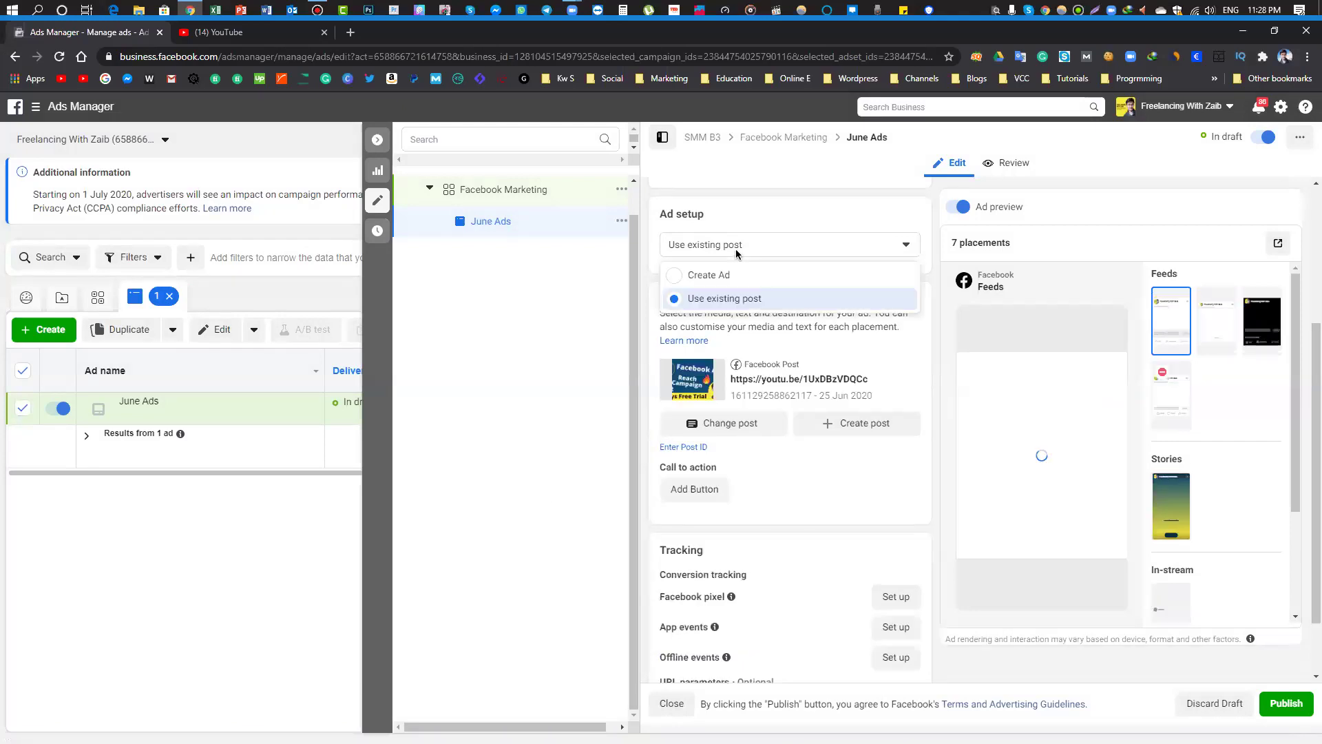
click(696, 275)
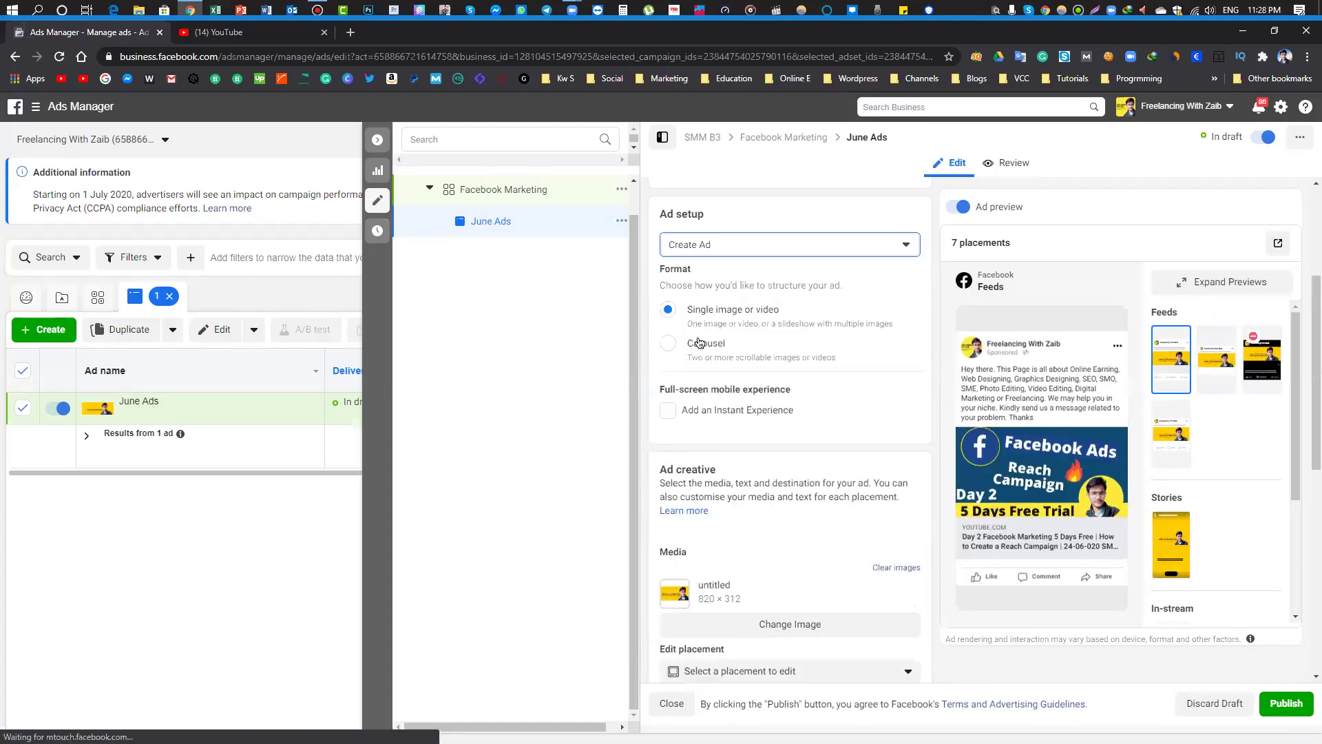
- Review the ad format choices, temporarily outlining Single image or video and Carousel with red rectangles
mouse_move(649, 294)
mouse_down()
mouse_move(696, 313)
mouse_move(901, 331)
mouse_up()
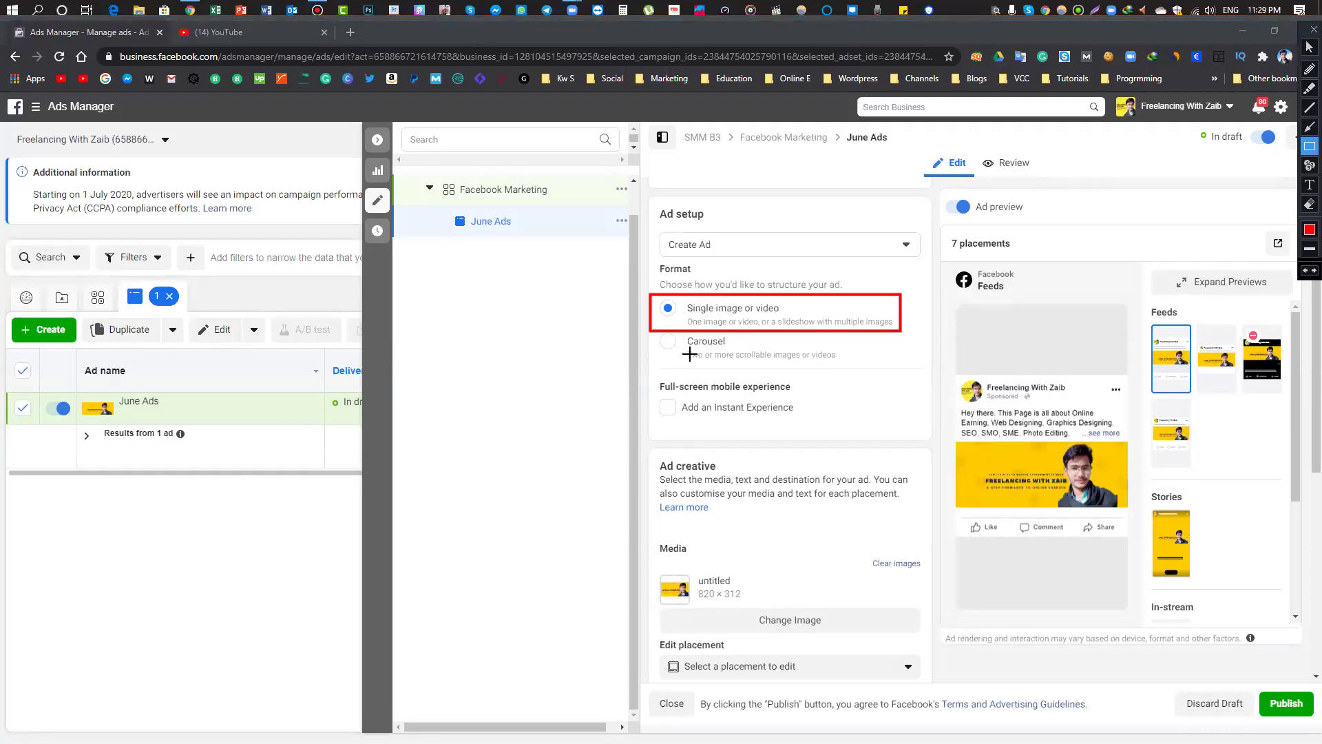
mouse_move(655, 325)
mouse_down()
mouse_move(750, 357)
mouse_move(853, 367)
mouse_up()
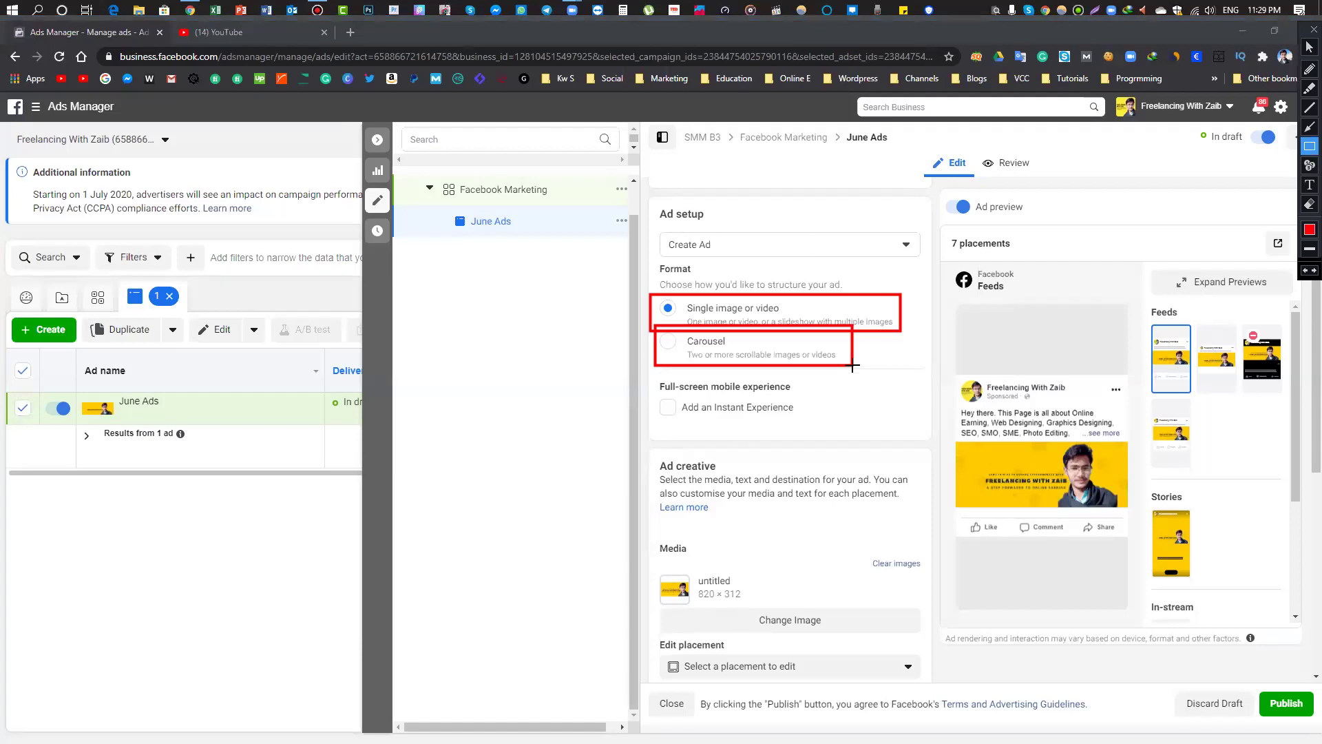
key(Escape)
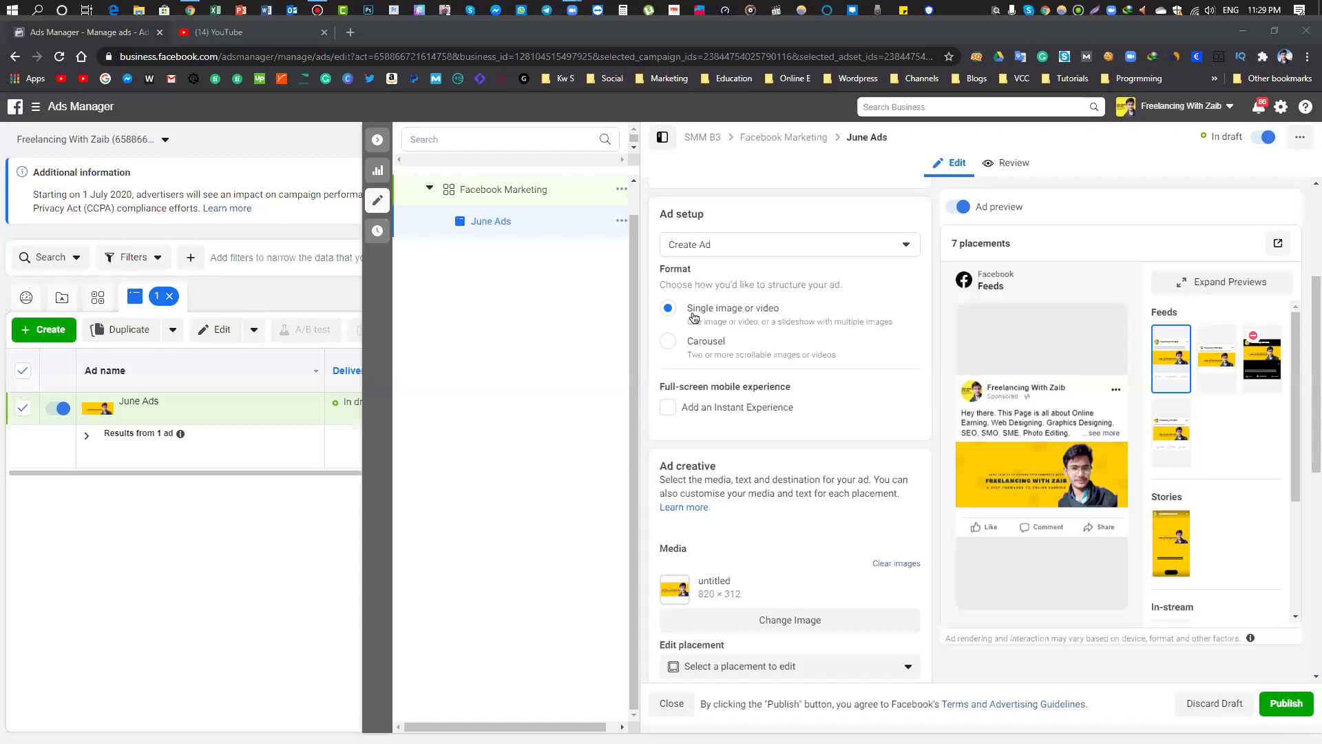
- Review the ad creative section, temporarily outlining the media, placement, primary text and website URL options with a red rectangle
scroll(734, 341, down, 7)
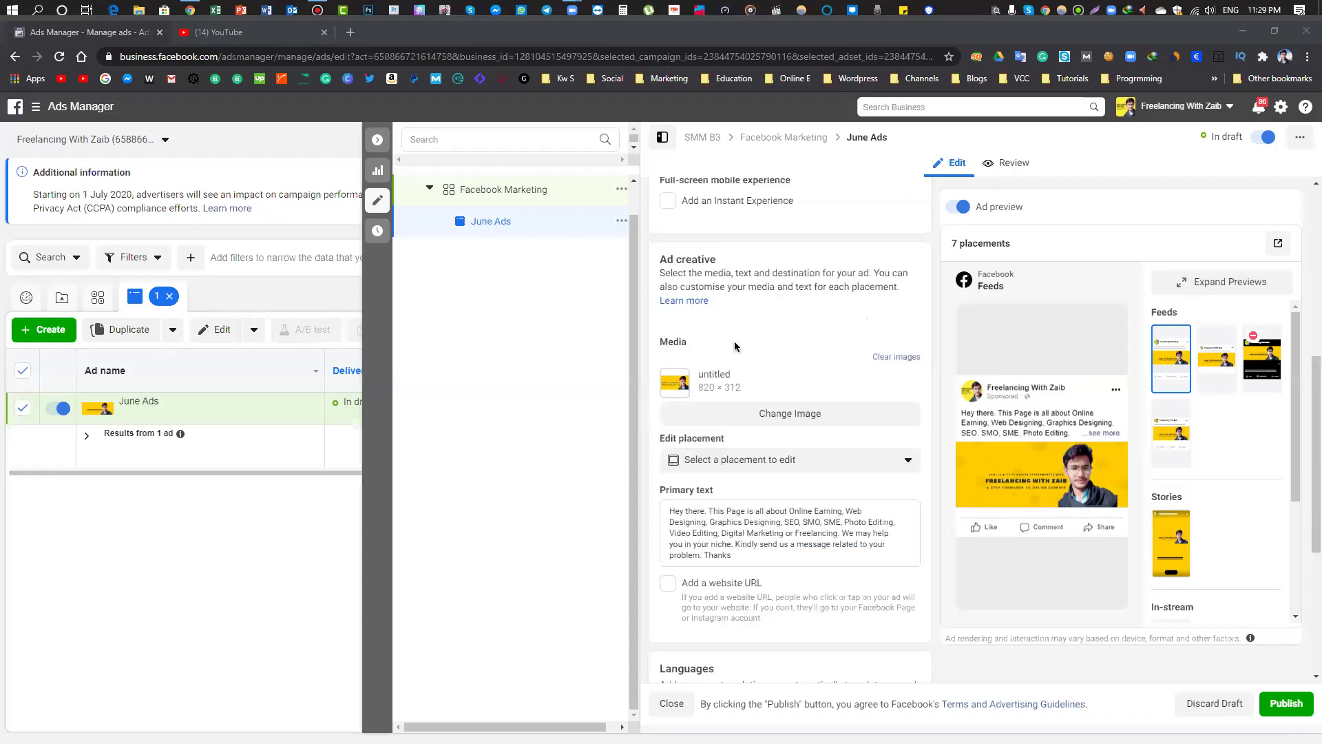
scroll(734, 342, up, 3)
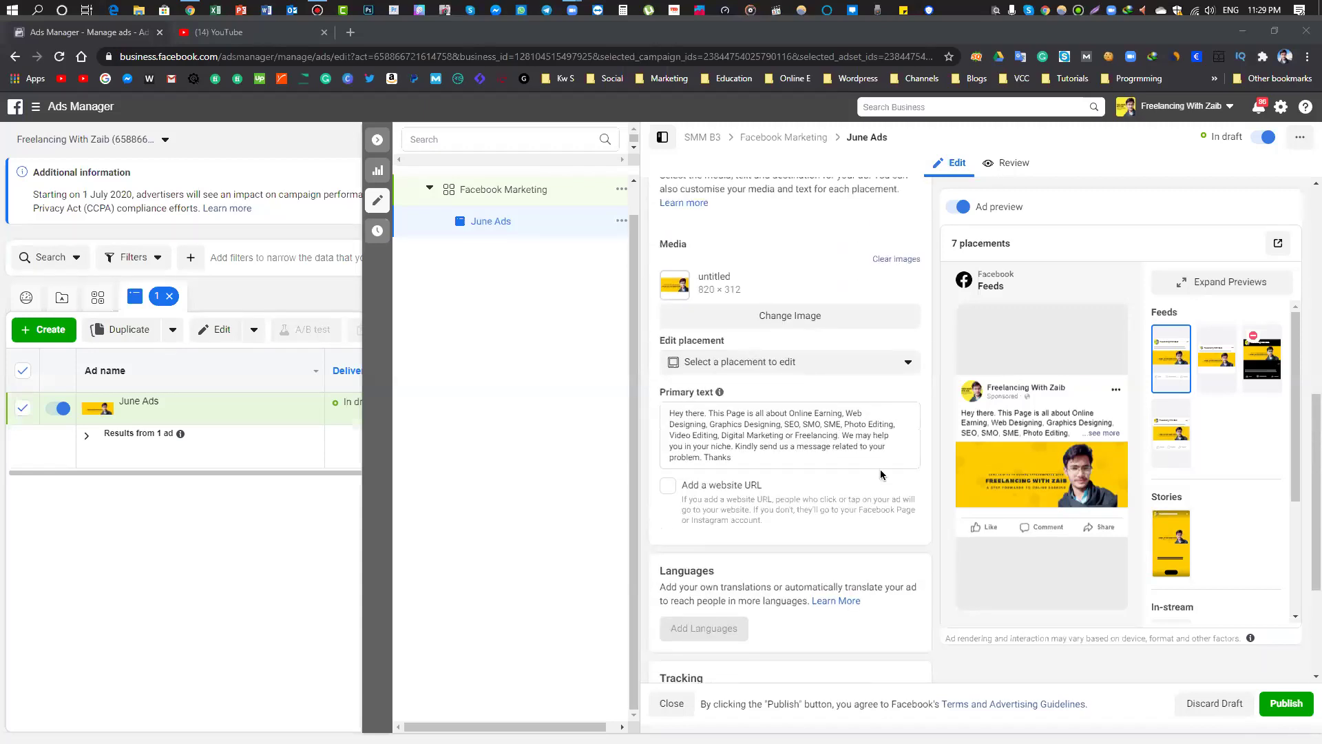
drag(621, 233, 916, 514)
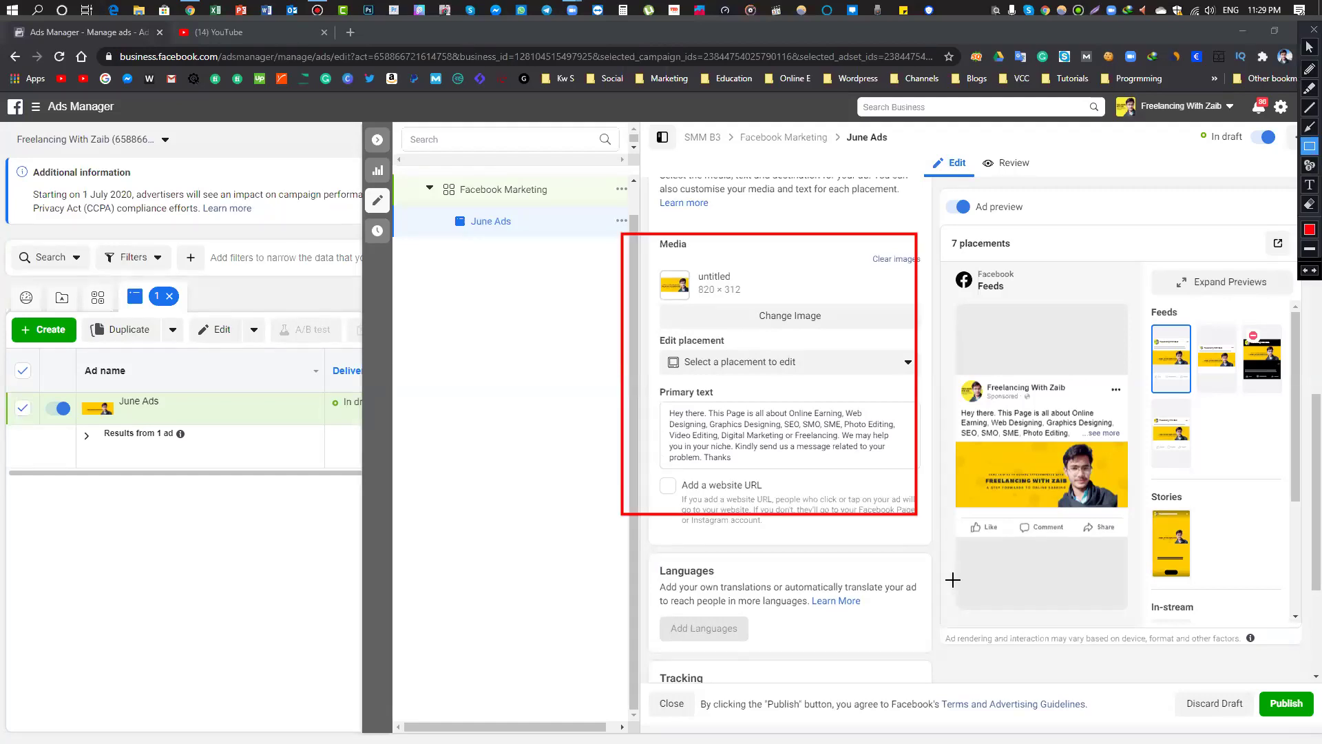
key(Escape)
scroll(783, 469, up, 1)
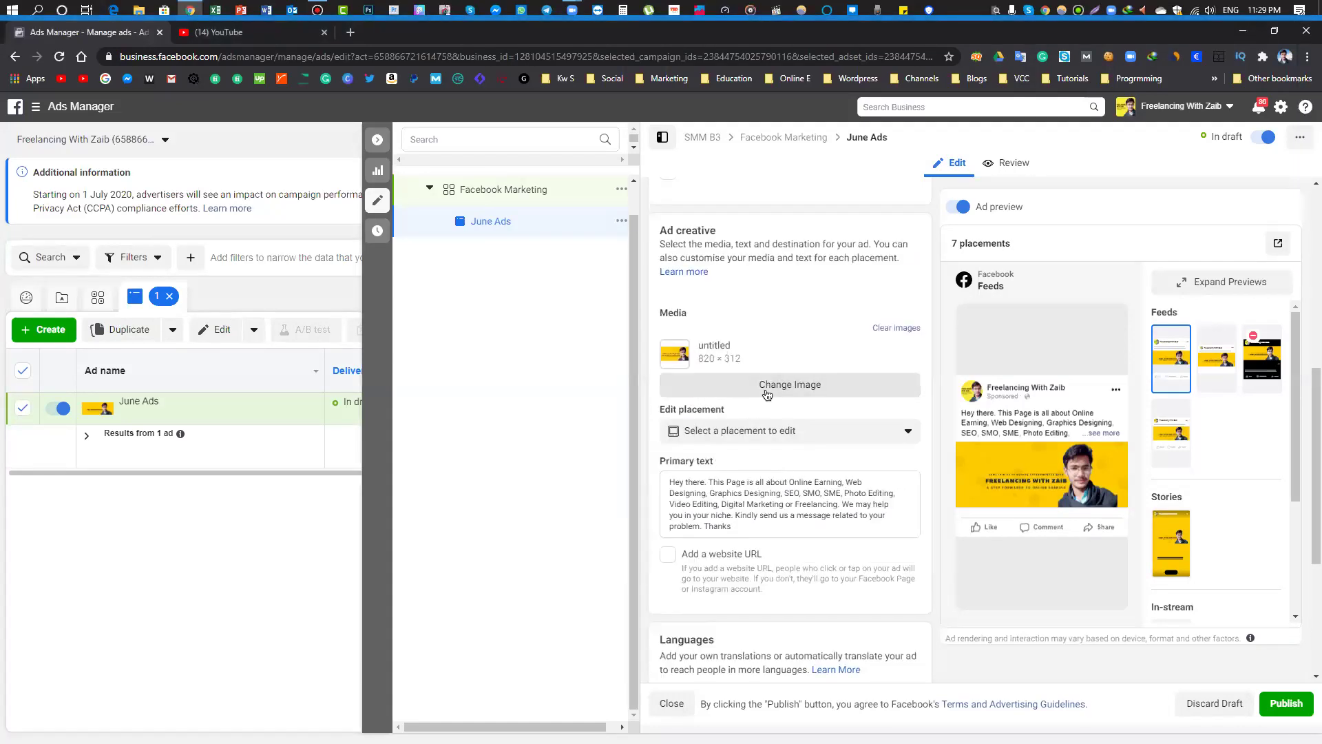
- Replace the June Ads image by uploading 23 Ad.png from the Graphics folder in D:\Zaib
click(766, 393)
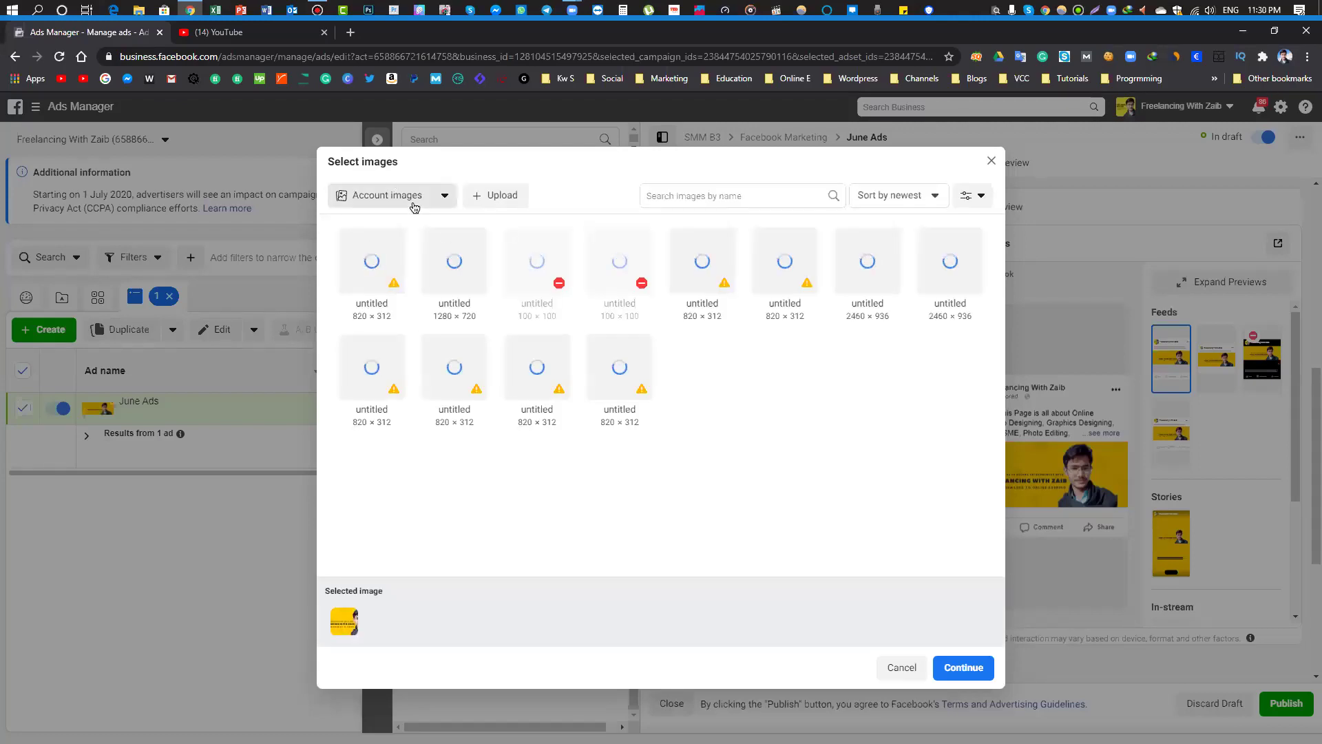
click(477, 198)
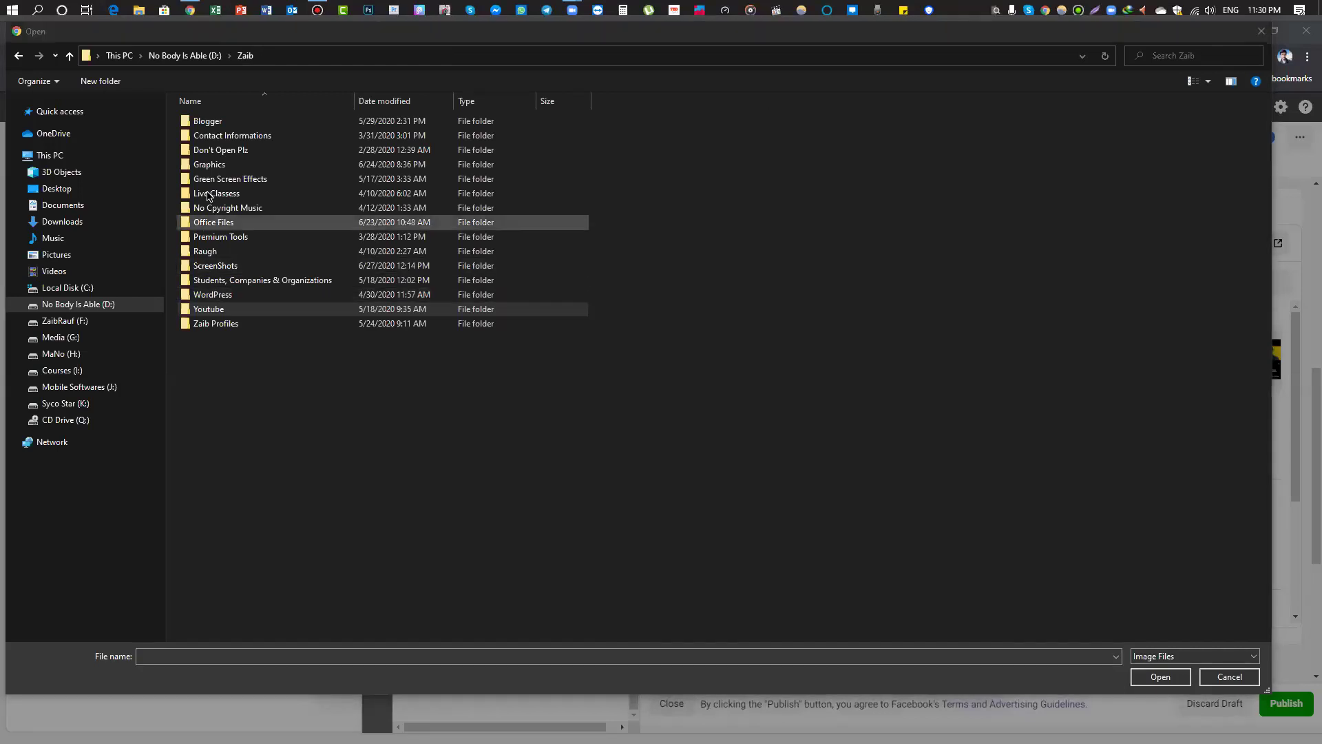
double_click(205, 168)
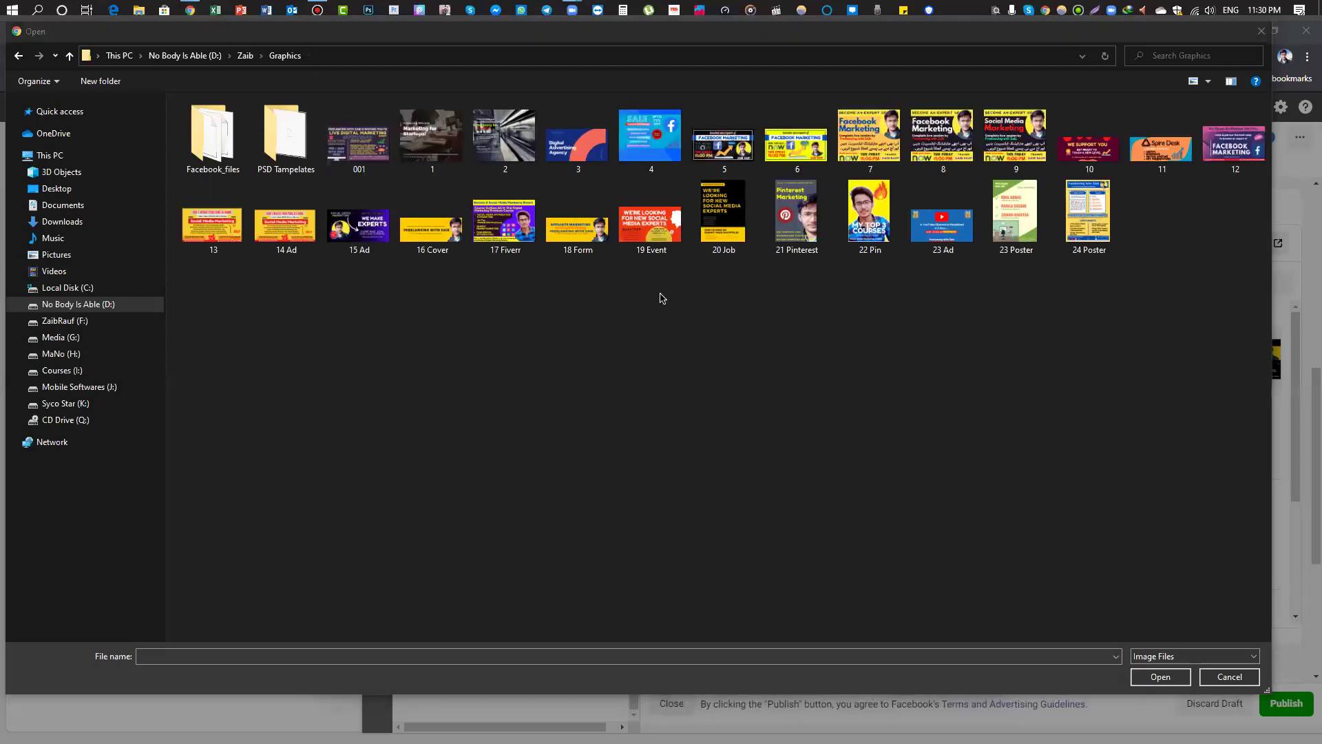
double_click(934, 254)
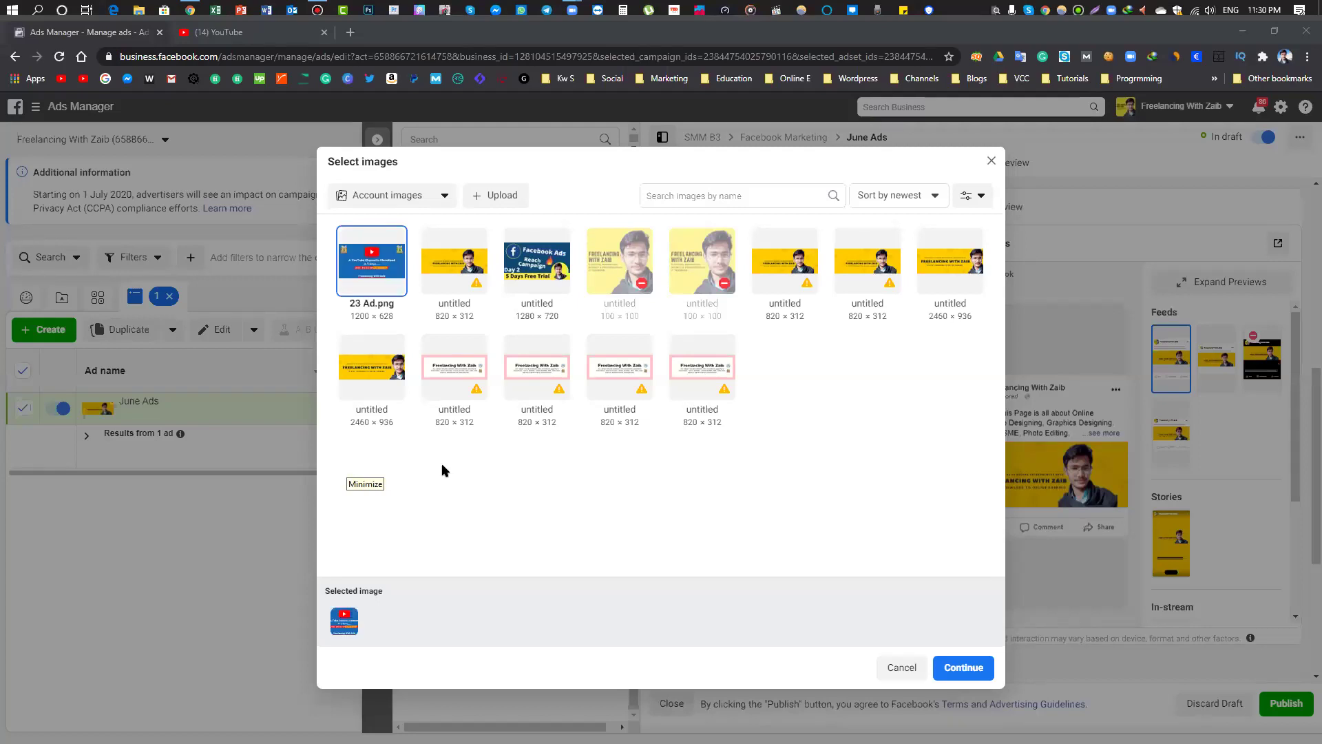
click(952, 673)
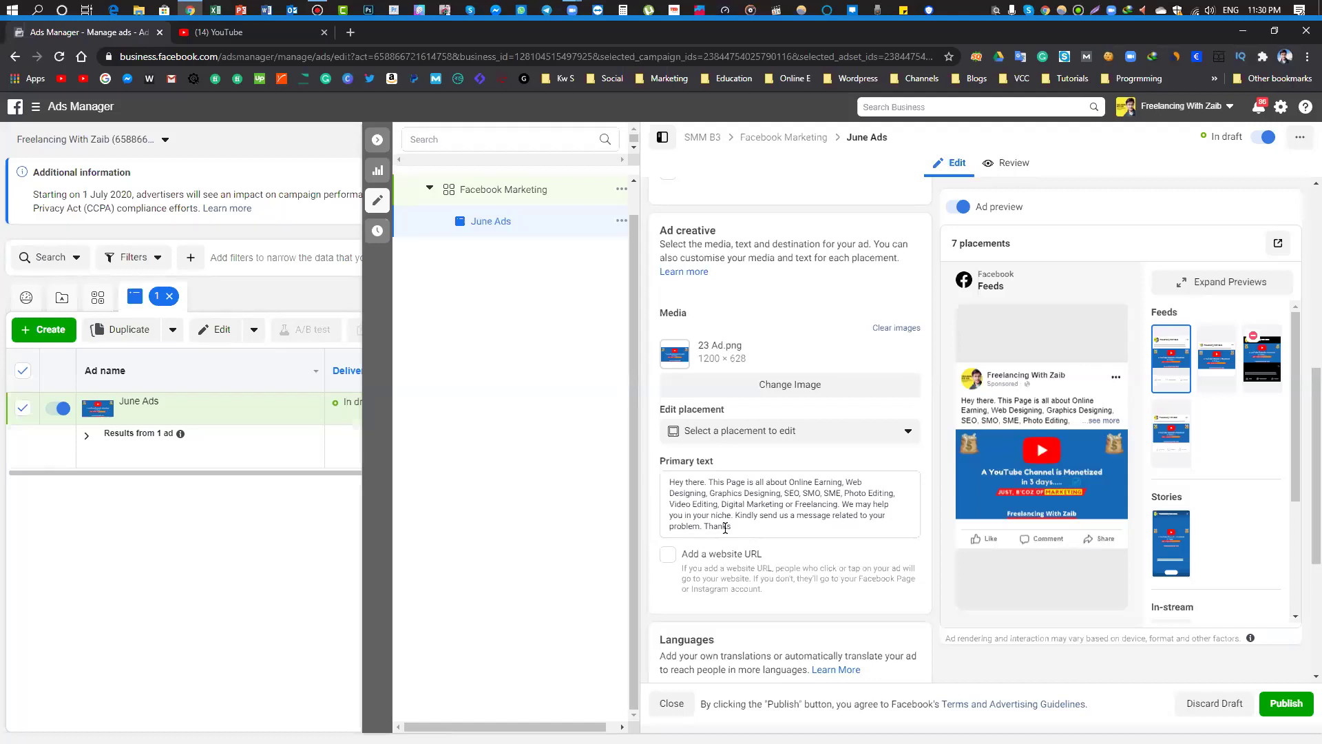
- Examine the new image across placements, outlining it in red in the feed preview and on the Feeds and Stories thumbnails
key(ctrl+alt+r)
mouse_move(945, 423)
mouse_down()
mouse_move(1068, 502)
mouse_move(1134, 525)
mouse_up()
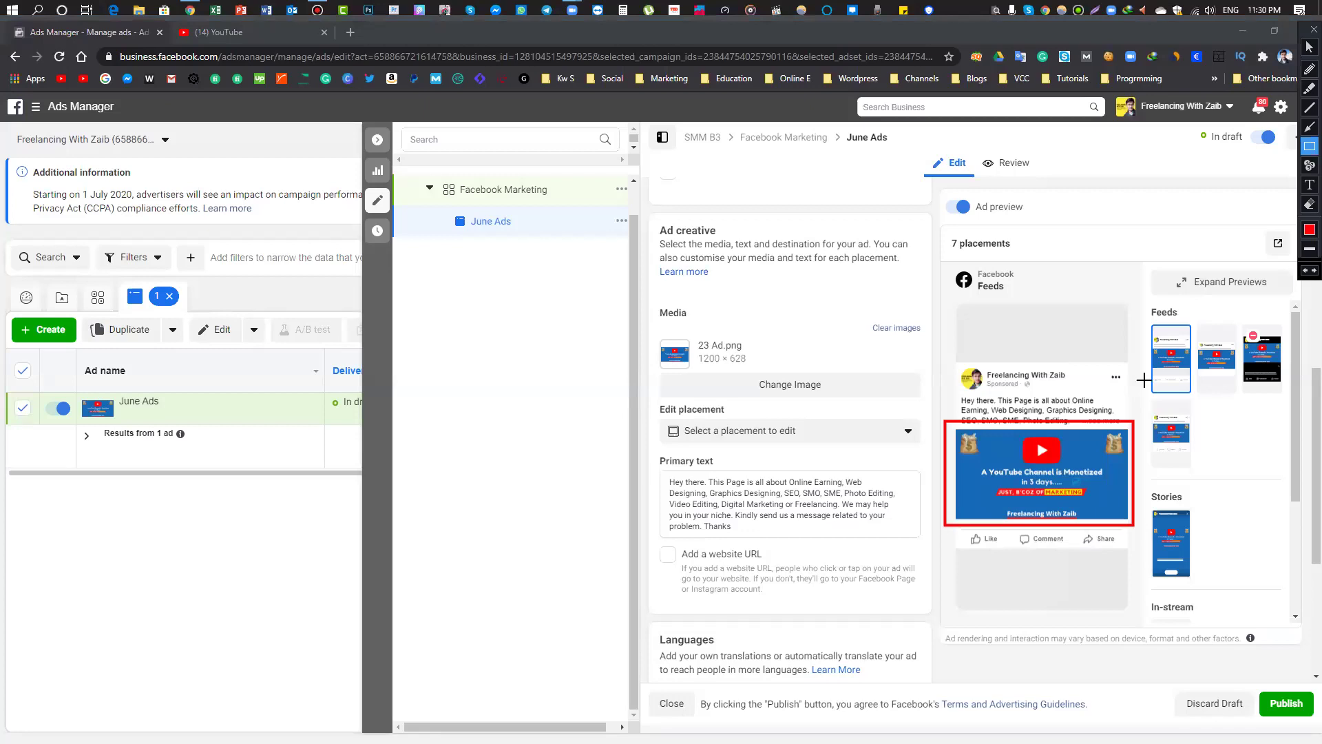
drag(1145, 340, 1196, 376)
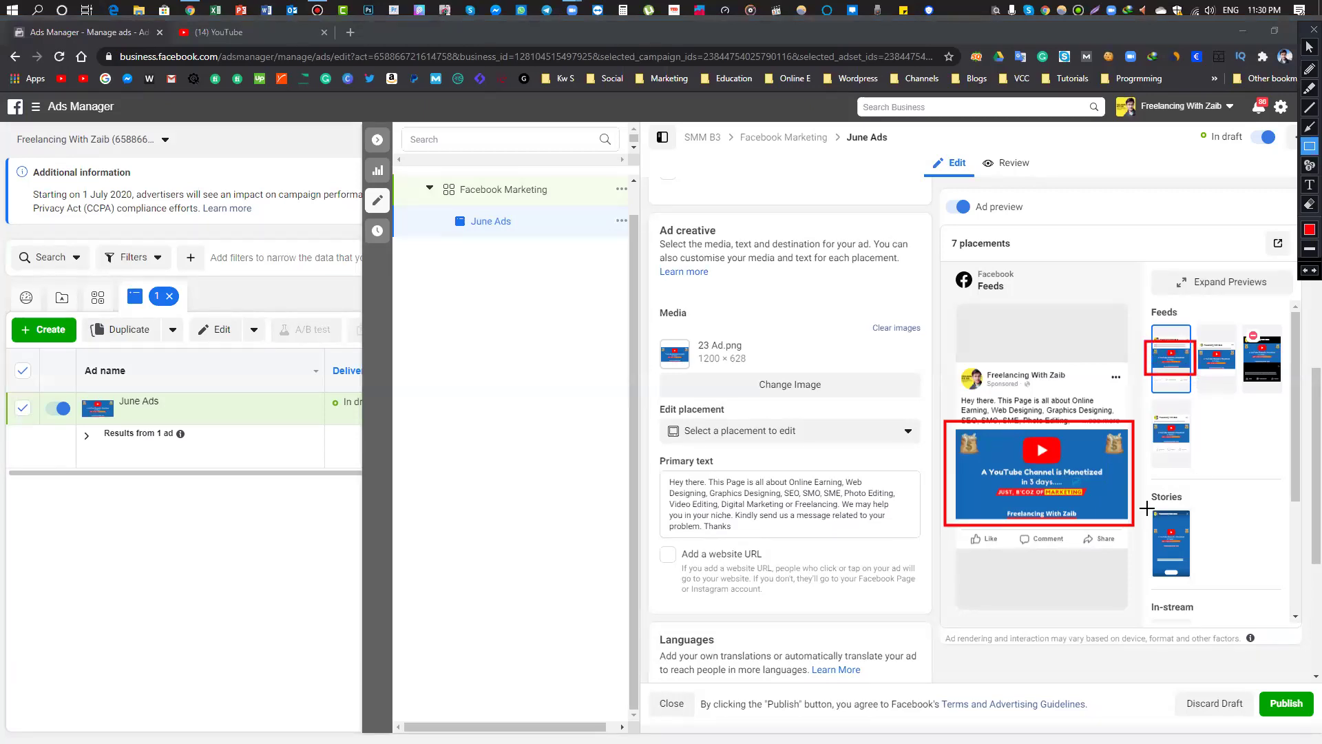
mouse_move(1147, 524)
mouse_down()
mouse_move(1207, 558)
mouse_move(1192, 551)
mouse_up()
drag(1238, 331, 1285, 390)
drag(1196, 336, 1239, 372)
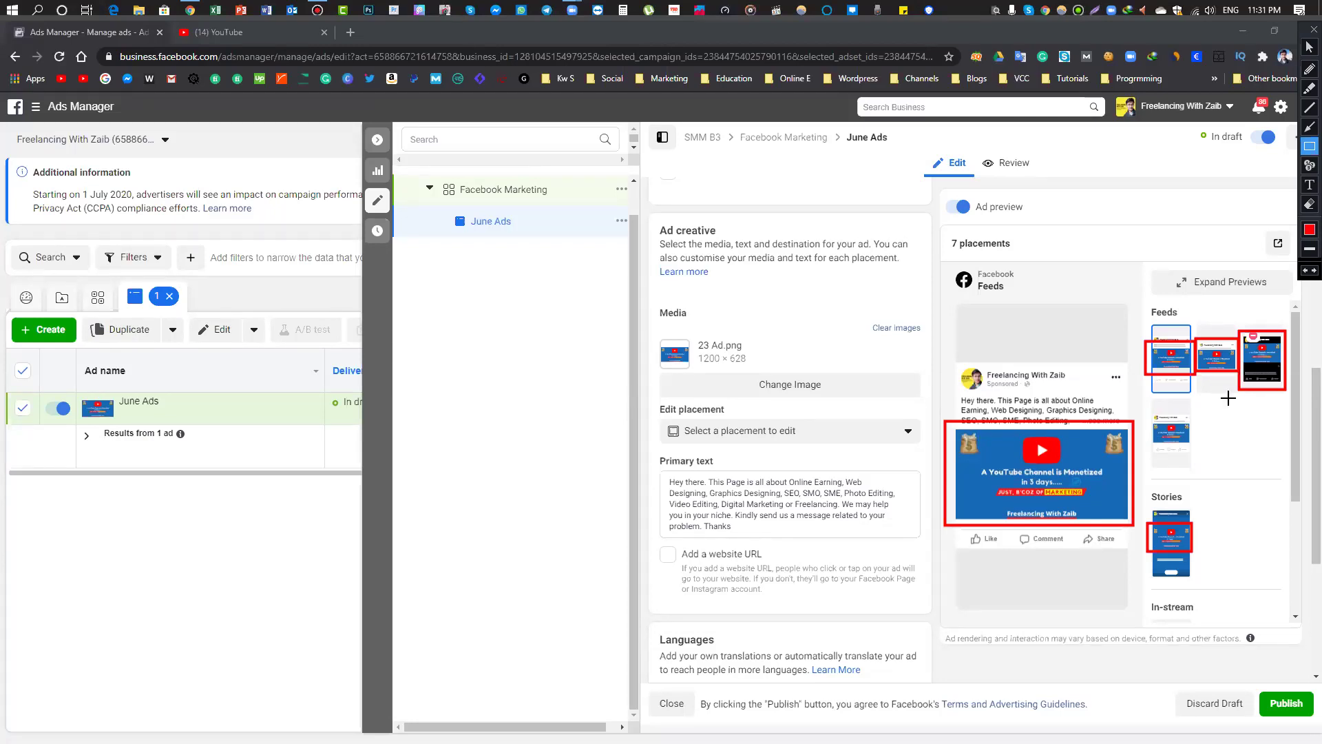
- Mark the centre of the preview image with a red rectangle and an arrow towards the feed thumbnails, then clear all annotations
drag(998, 436, 1016, 453)
drag(1041, 500, 1072, 518)
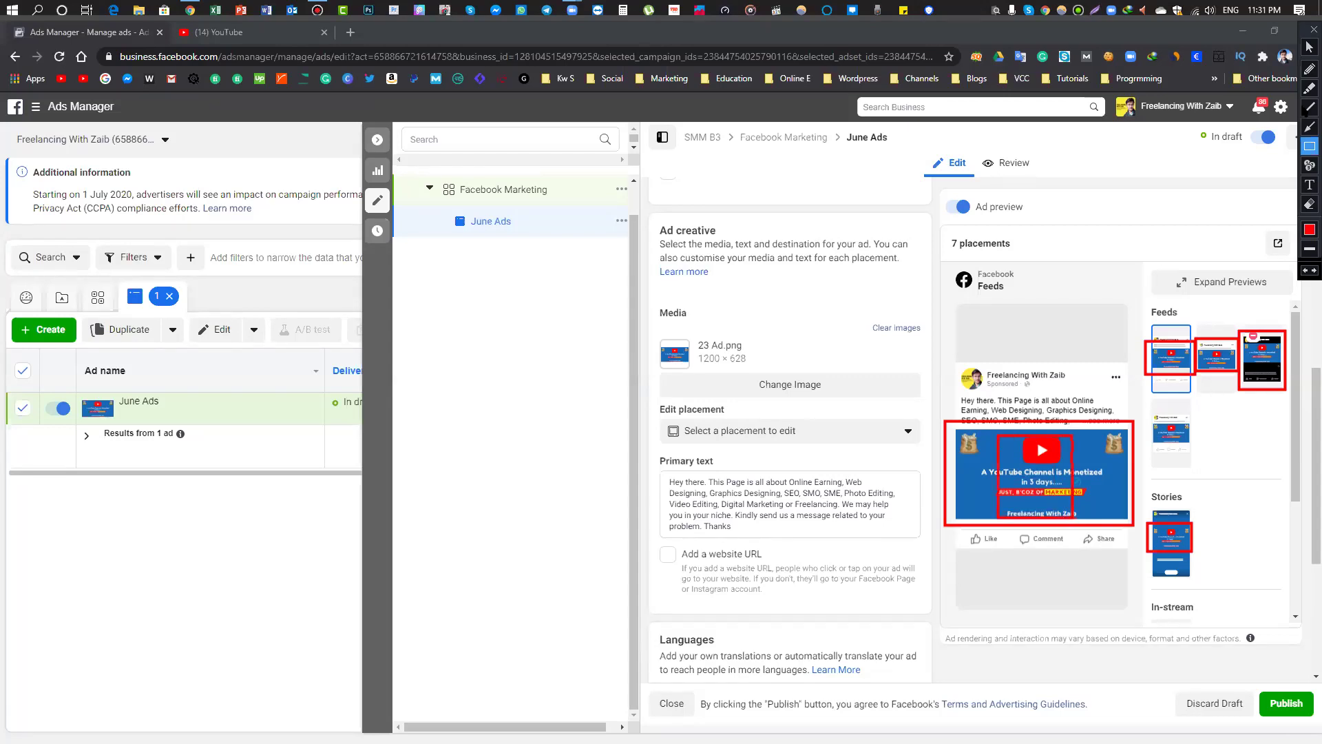
click(1309, 126)
drag(1072, 458, 1141, 393)
click(1308, 229)
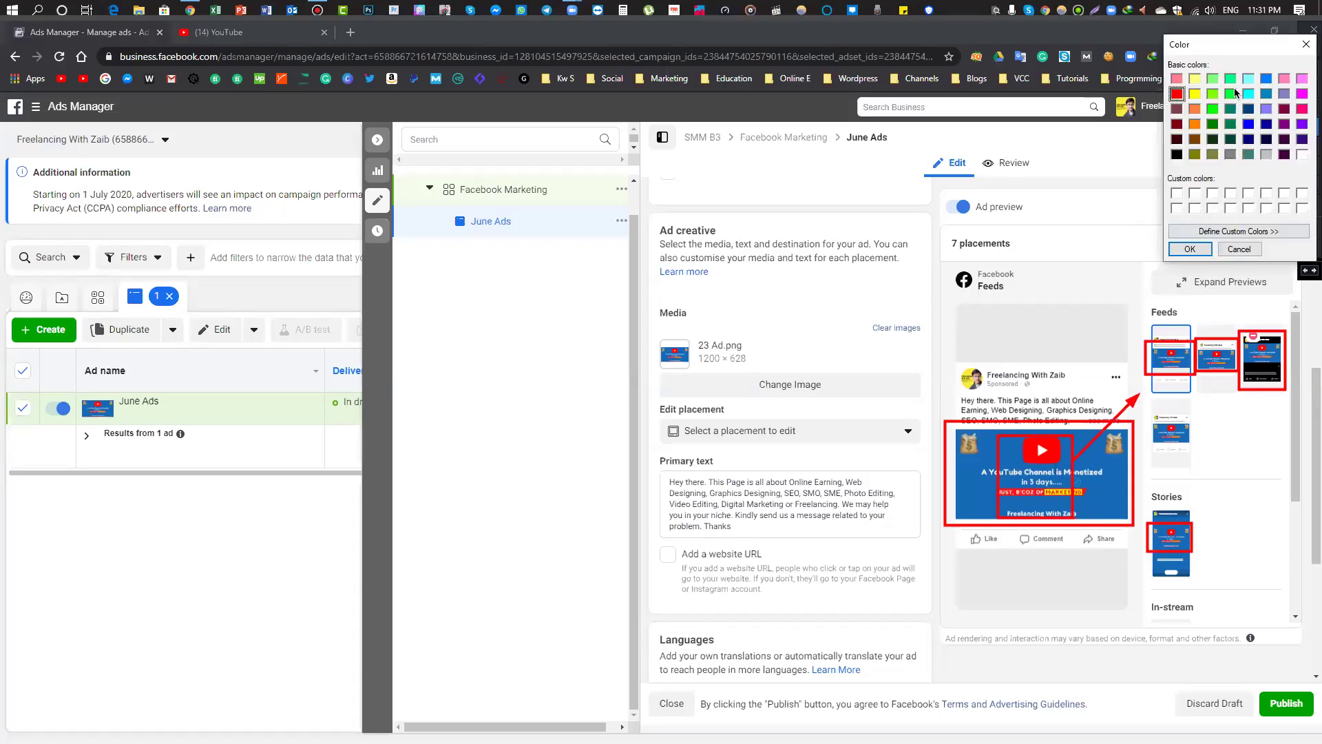
click(1231, 80)
click(1189, 247)
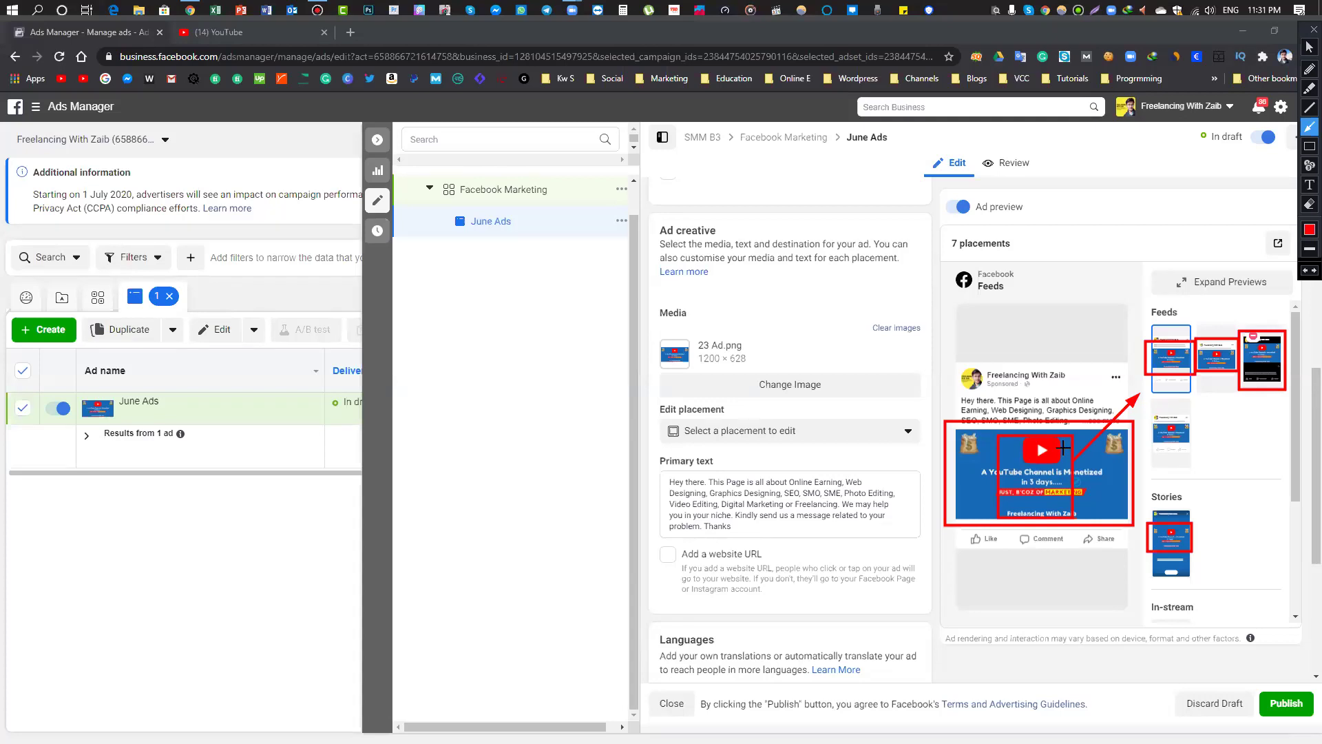
key(Escape)
- Examine the placement groups and single placements available for editing, without choosing one
scroll(744, 413, down, 1)
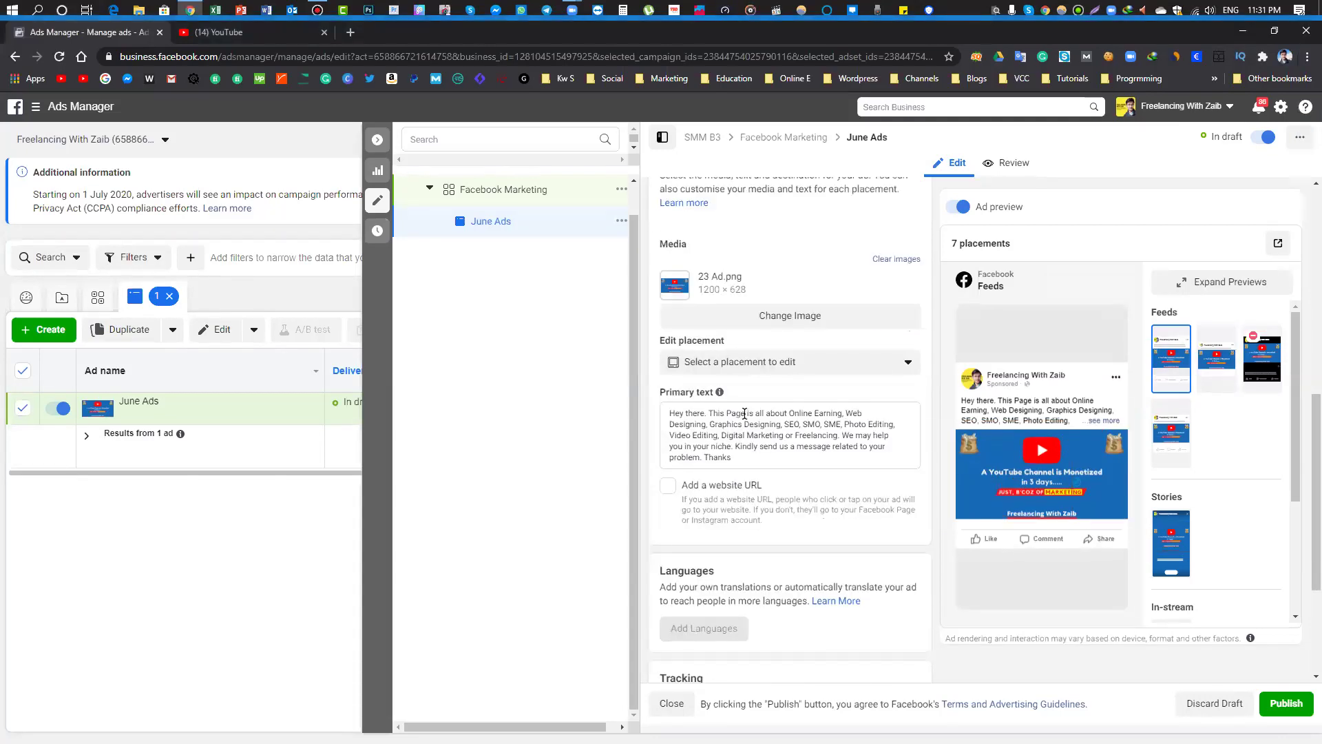
click(719, 364)
scroll(737, 427, down, 5)
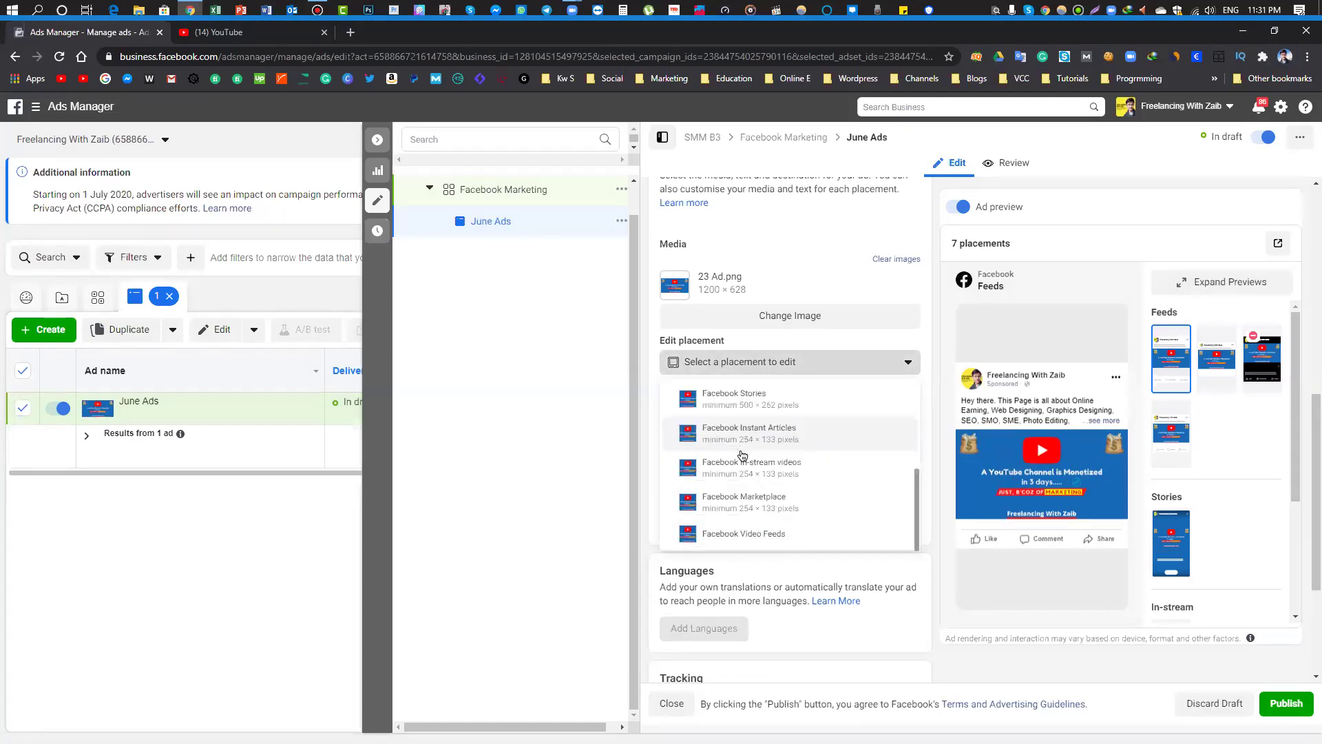
scroll(751, 475, up, 4)
scroll(765, 497, down, 4)
scroll(749, 493, up, 5)
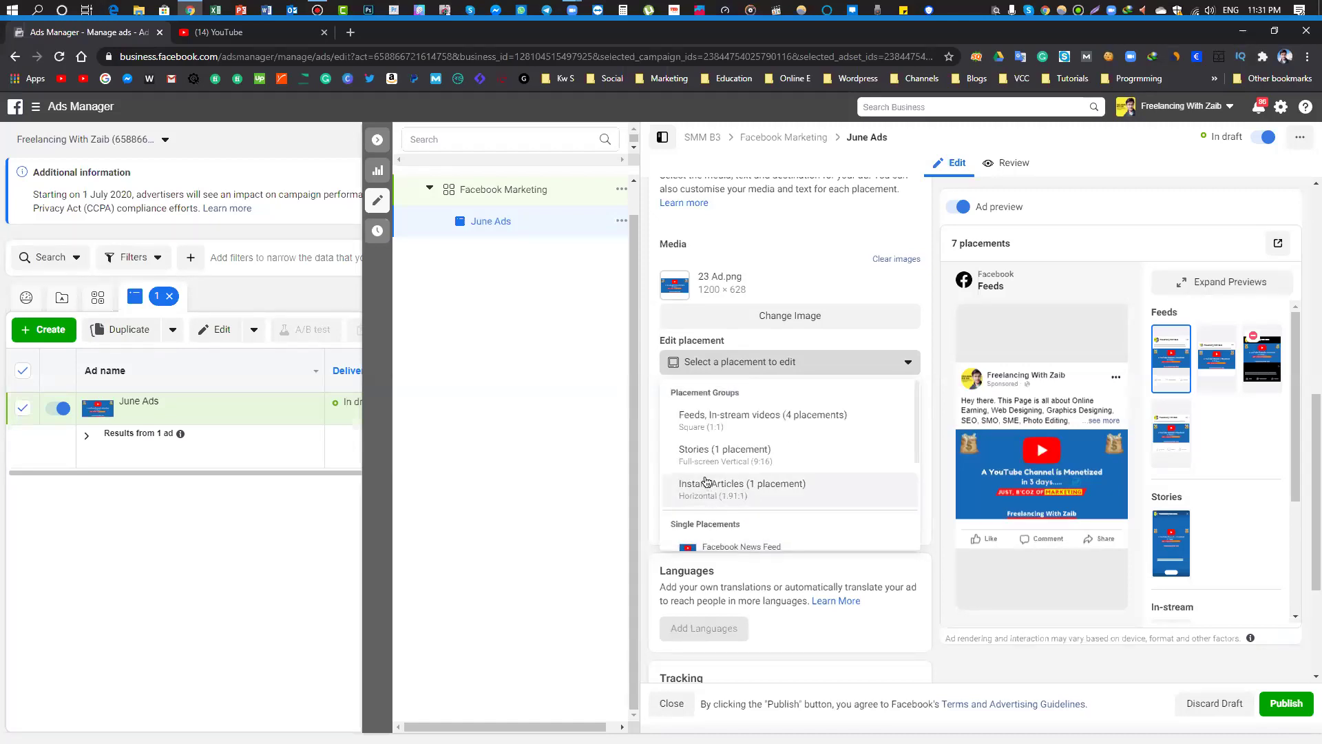
scroll(753, 448, down, 4)
scroll(753, 448, down, 2)
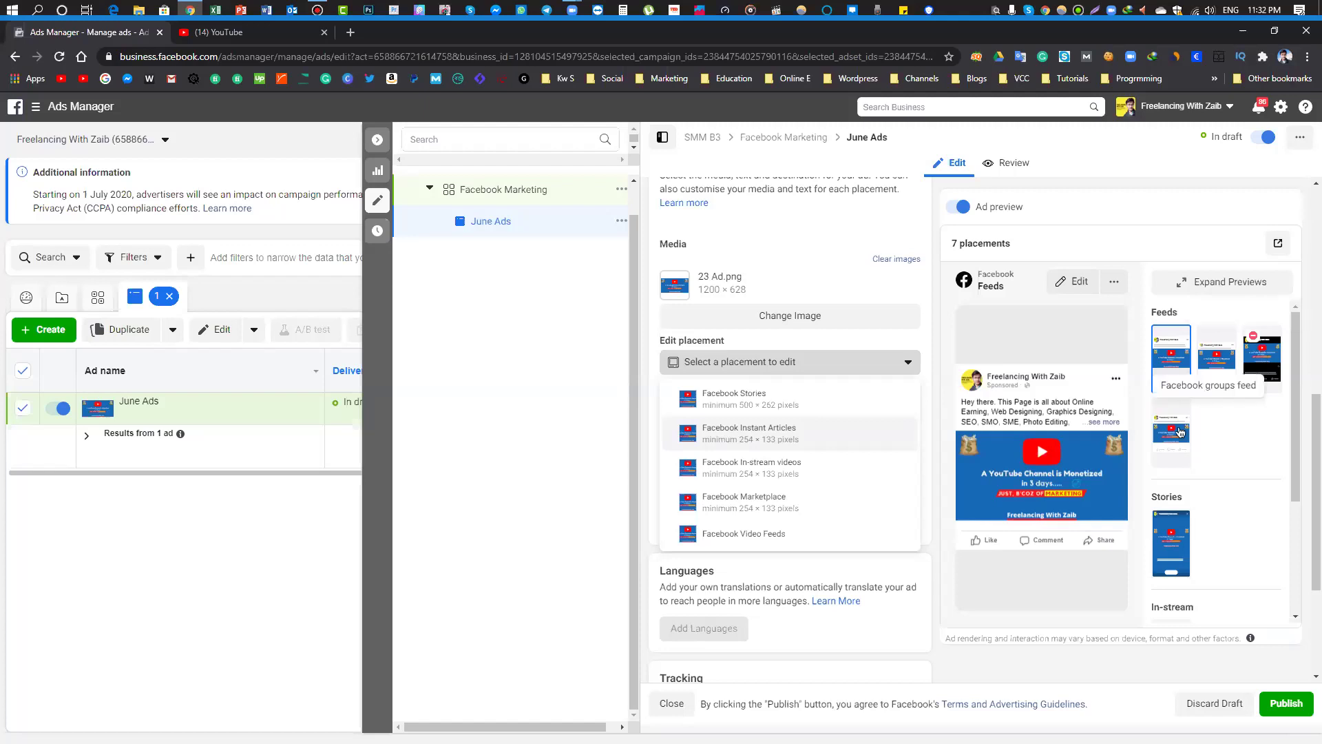
click(568, 495)
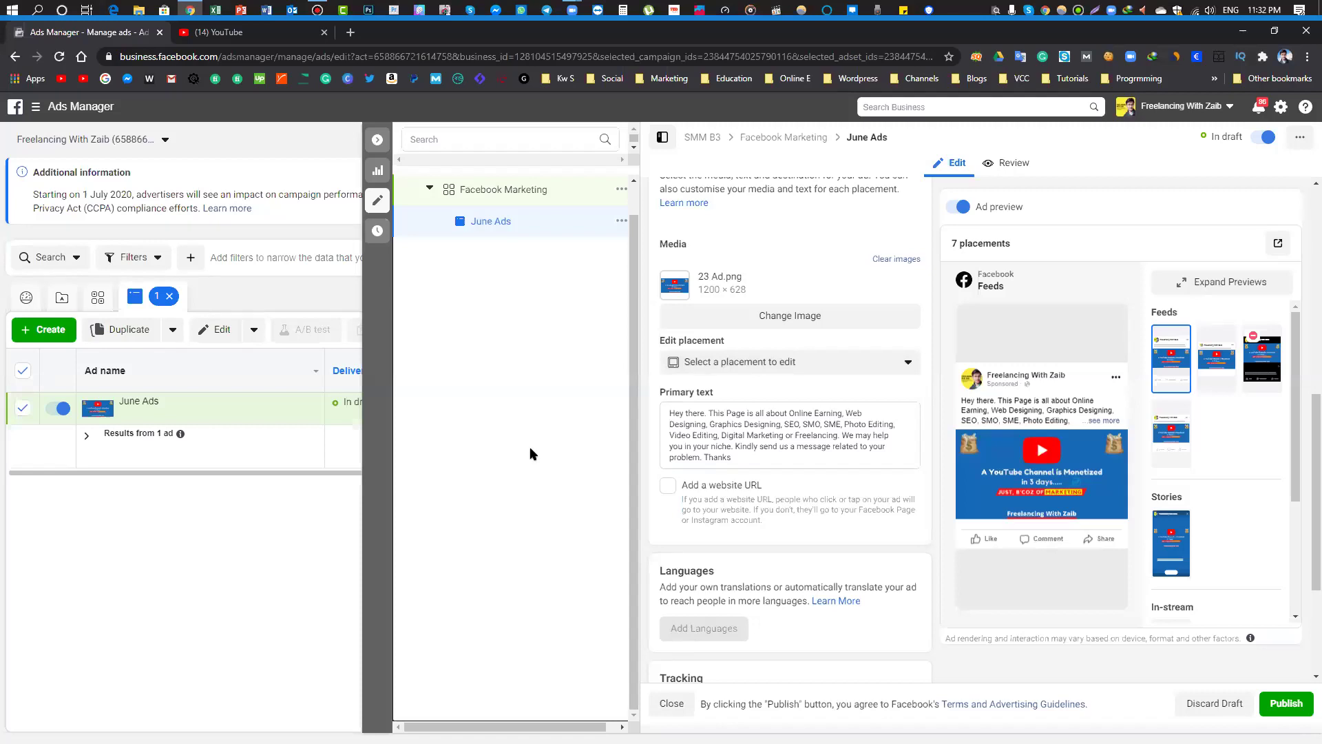
scroll(533, 454, up, 1)
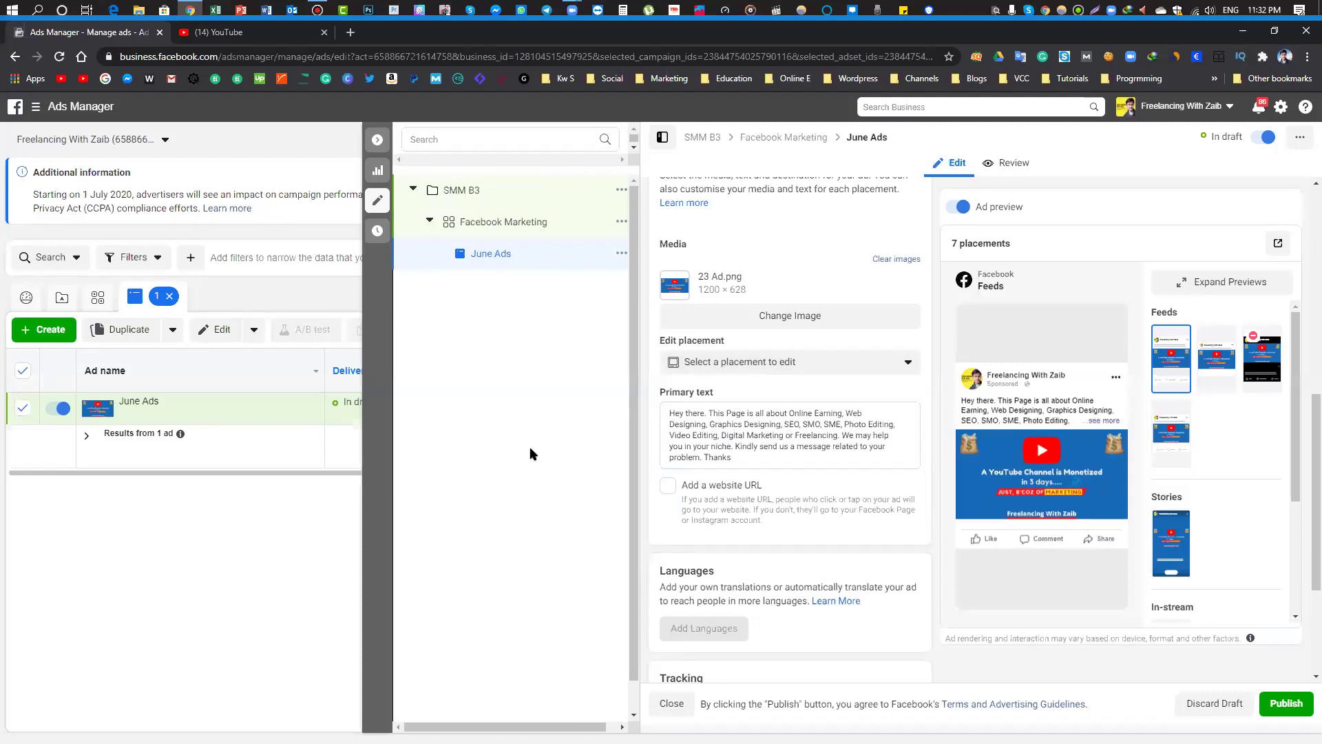
- Compare the primary text with the Facebook feed preview, temporarily outlining the text above the image with a red rectangle
click(728, 441)
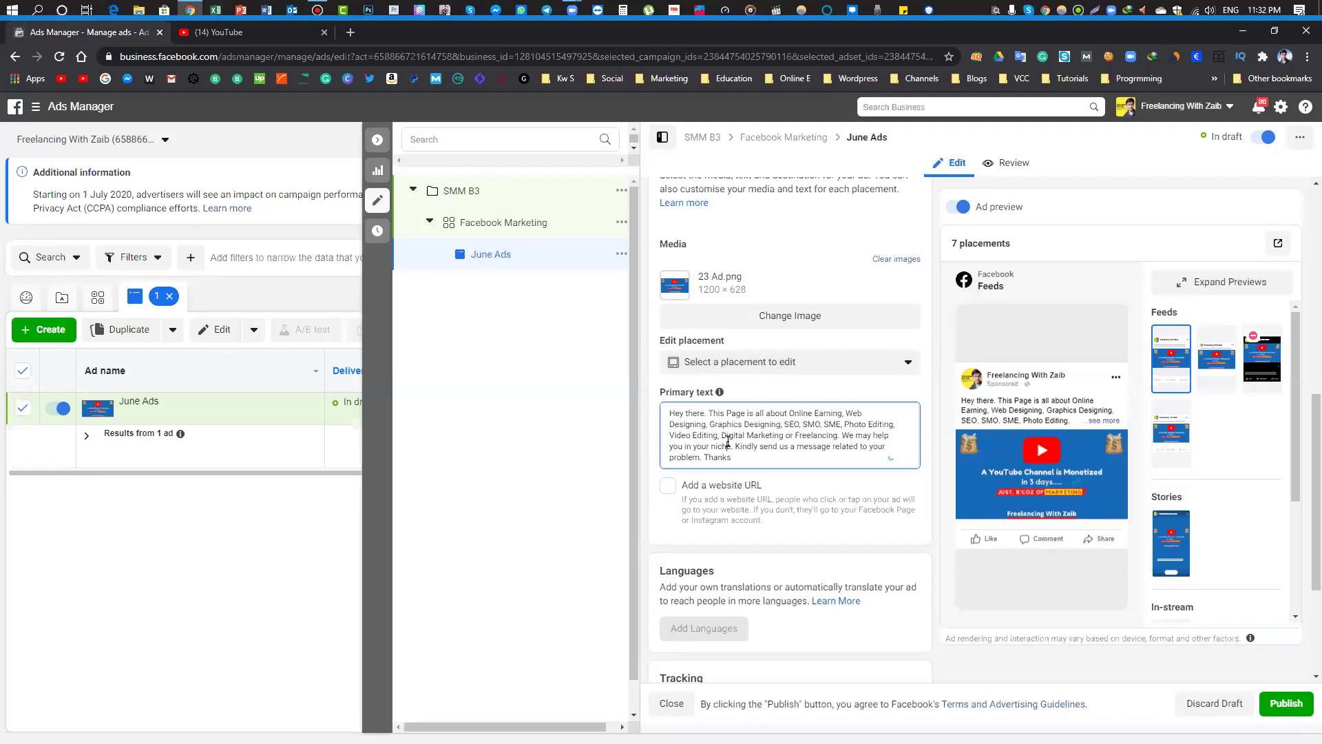
scroll(728, 442, down, 3)
scroll(728, 442, up, 5)
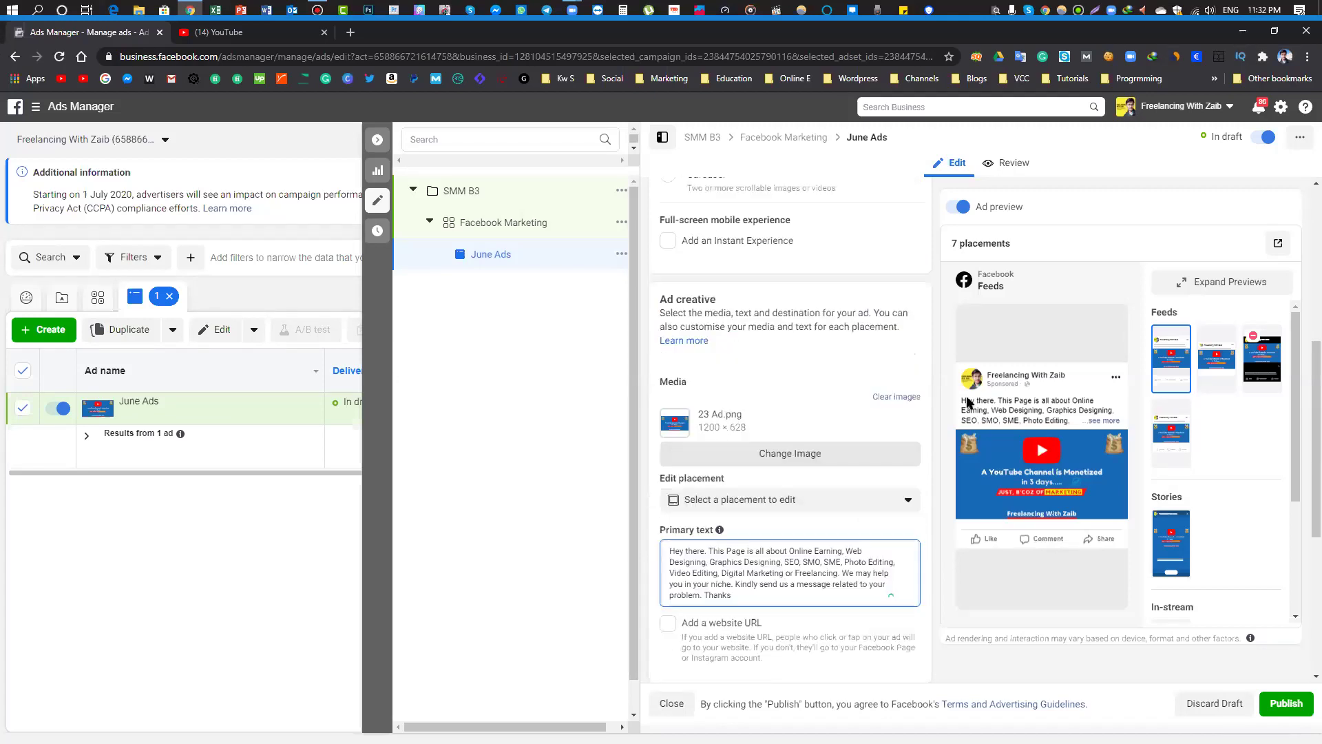
key(ctrl+alt+d)
mouse_move(953, 393)
mouse_down()
mouse_move(1083, 435)
mouse_move(971, 395)
mouse_up()
key(Escape)
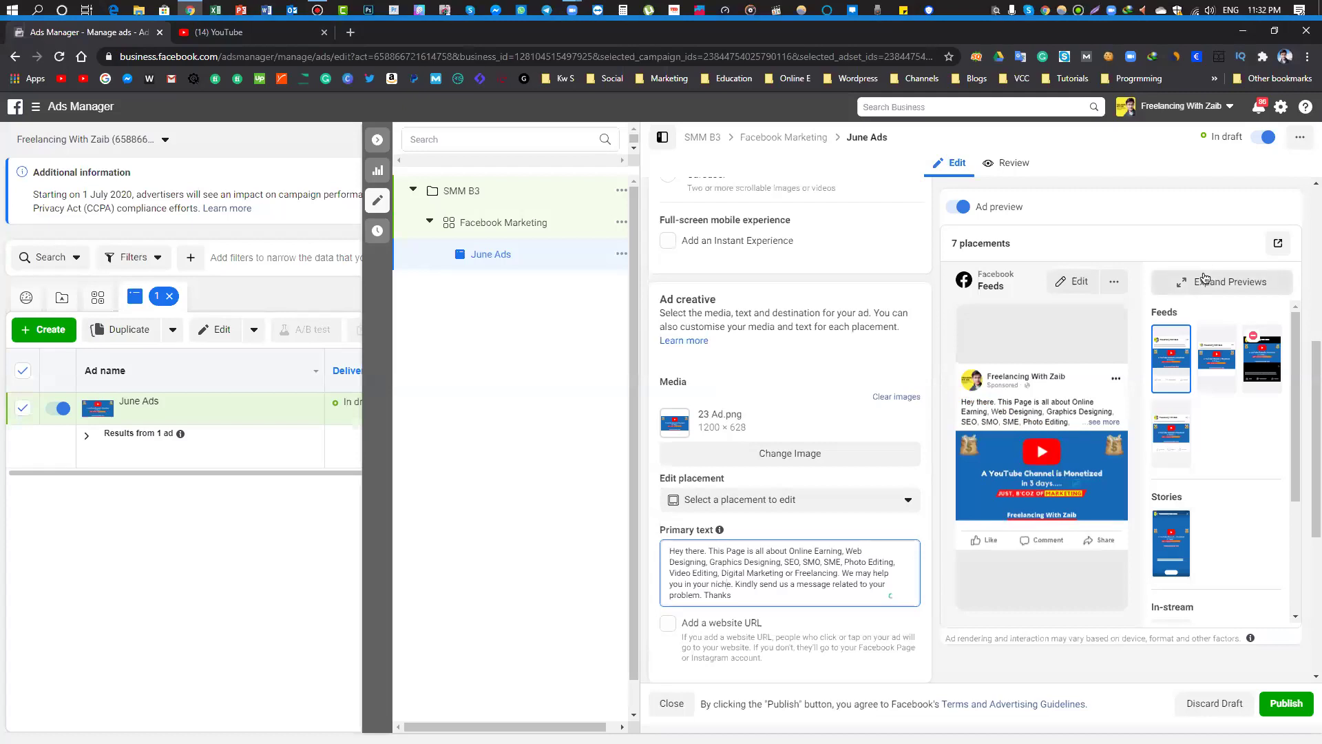
key(ctrl+alt+d)
click(1310, 146)
drag(950, 390, 1125, 430)
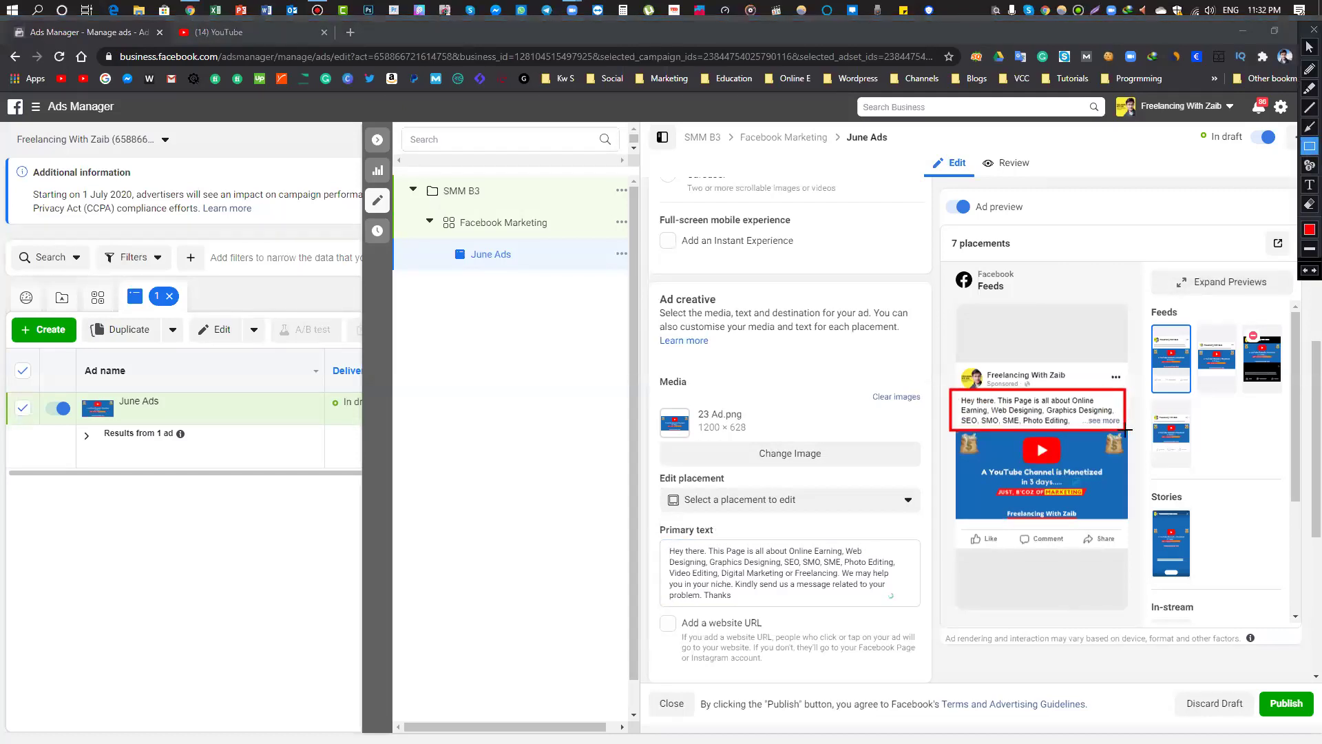
key(Escape)
- Replace the ad's primary text with "Hey, there. if you want to monetize your channel then you are"
scroll(792, 482, down, 2)
click(734, 448)
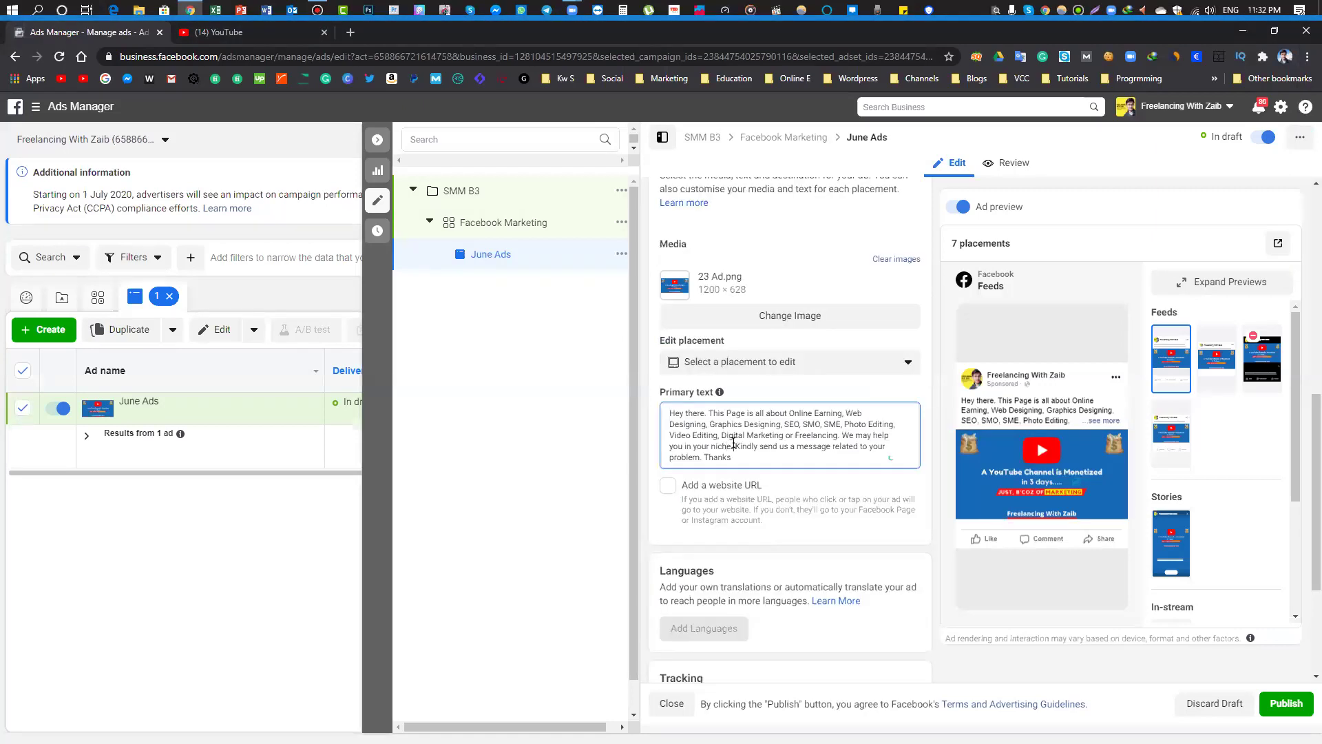
key(ctrl+a)
text(Hey, there)
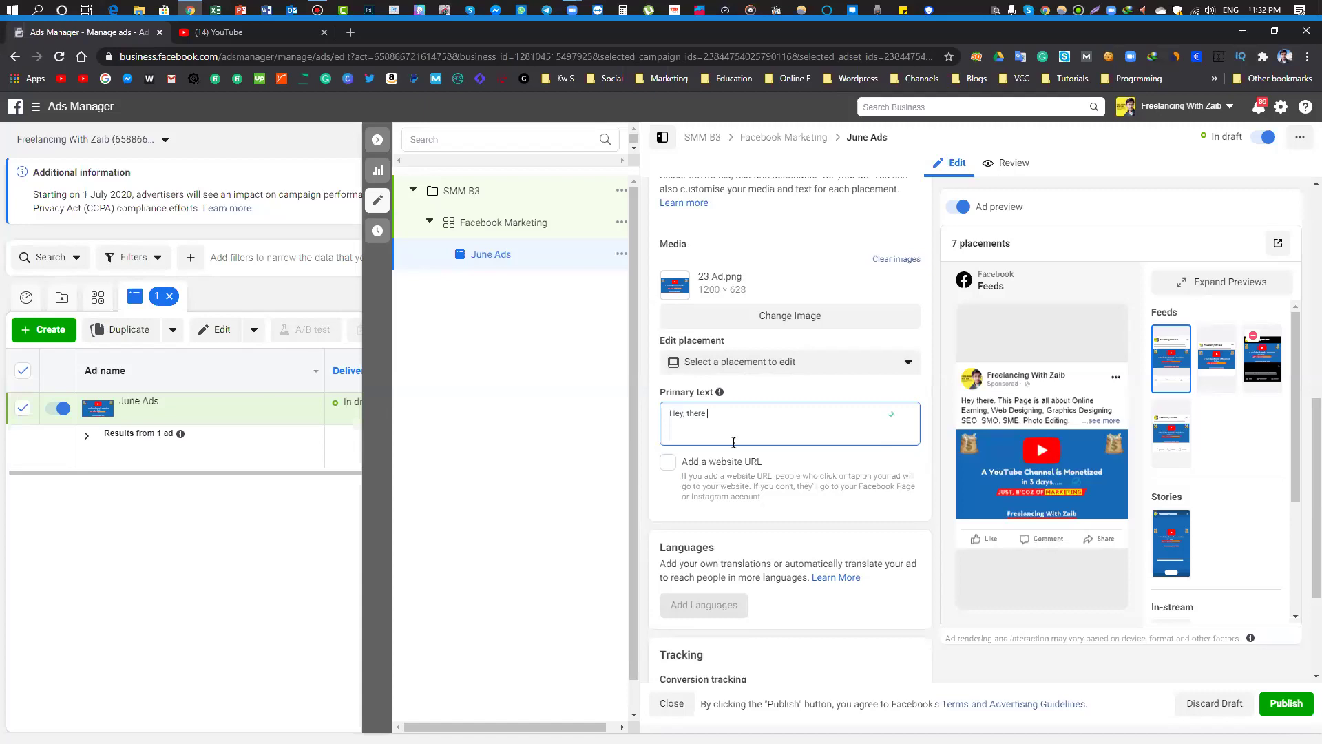
text(. if you)
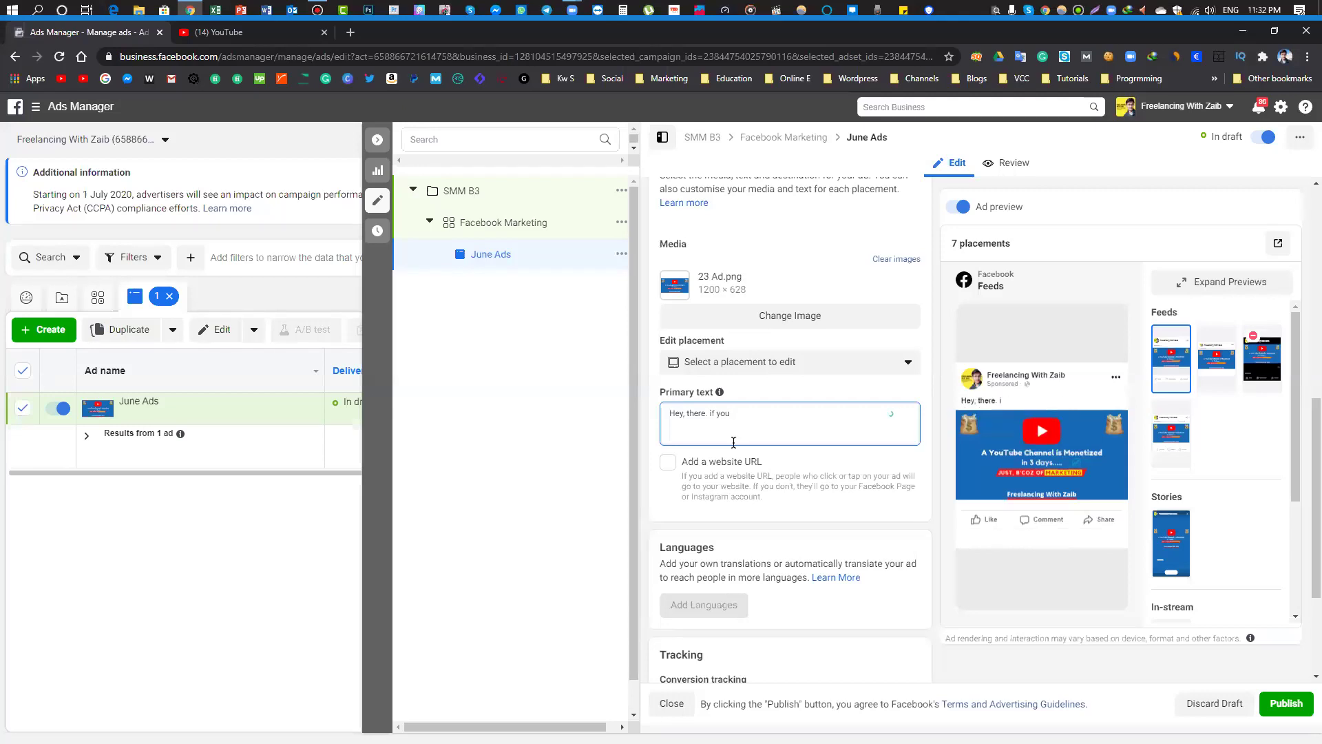
text( want to monet)
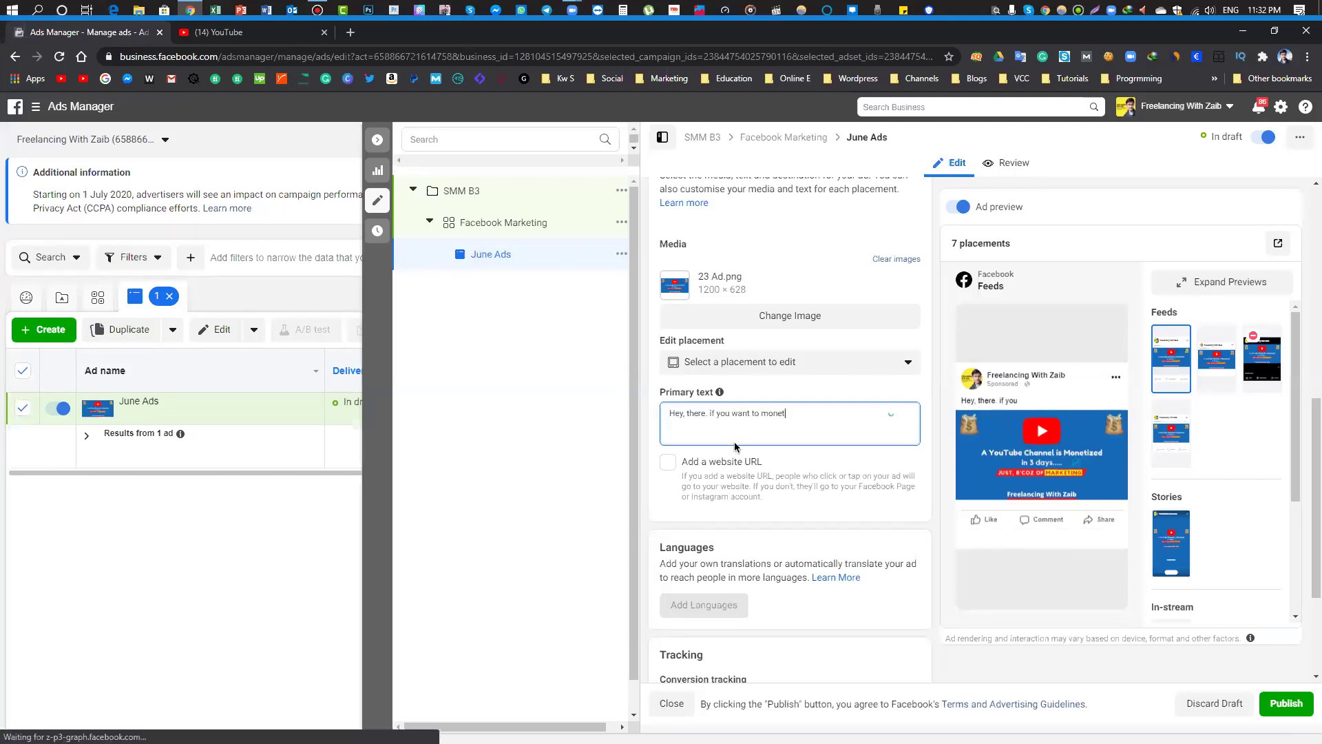
text(ize your channel then youa re t)
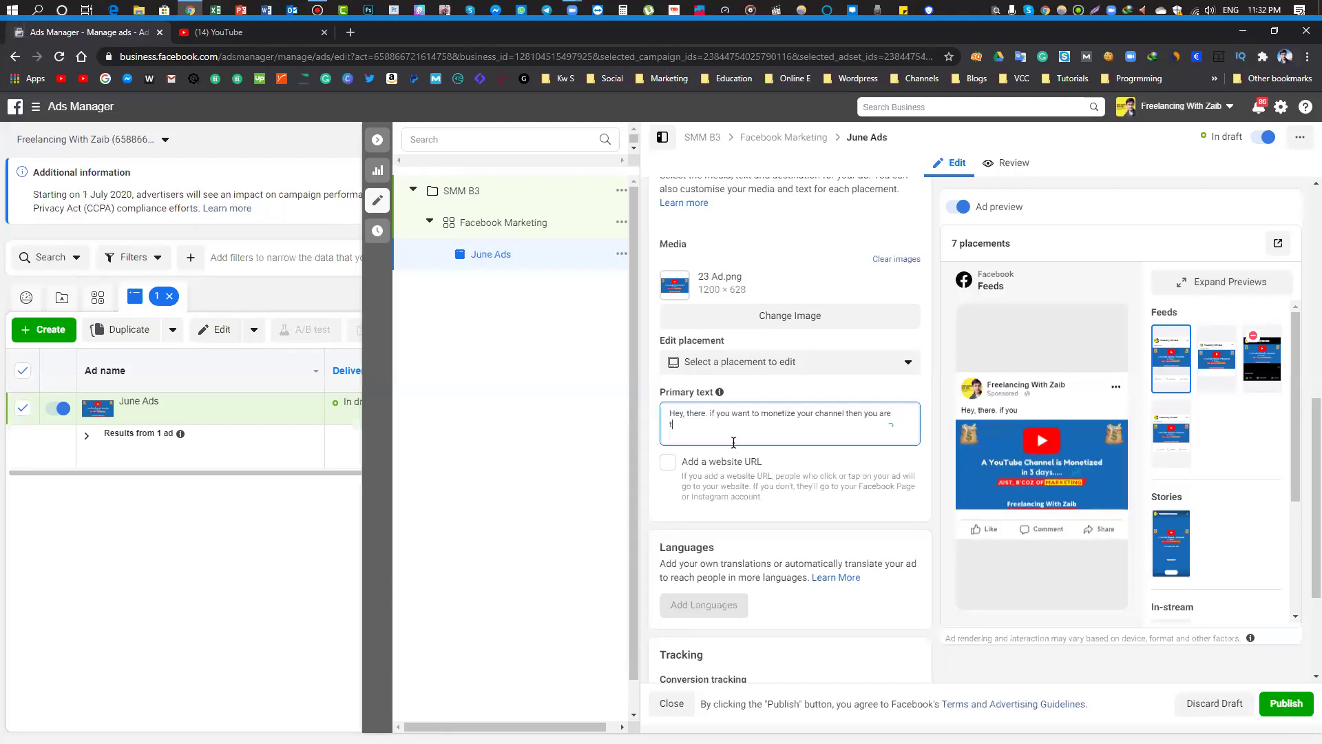
key(BackSpace)
- Continue the primary text with "at the right place. I'll monetize your channel in a legel way. ad 100% secure"
text(at the right place. I'll monetize your n)
text(hannel in a legel way)
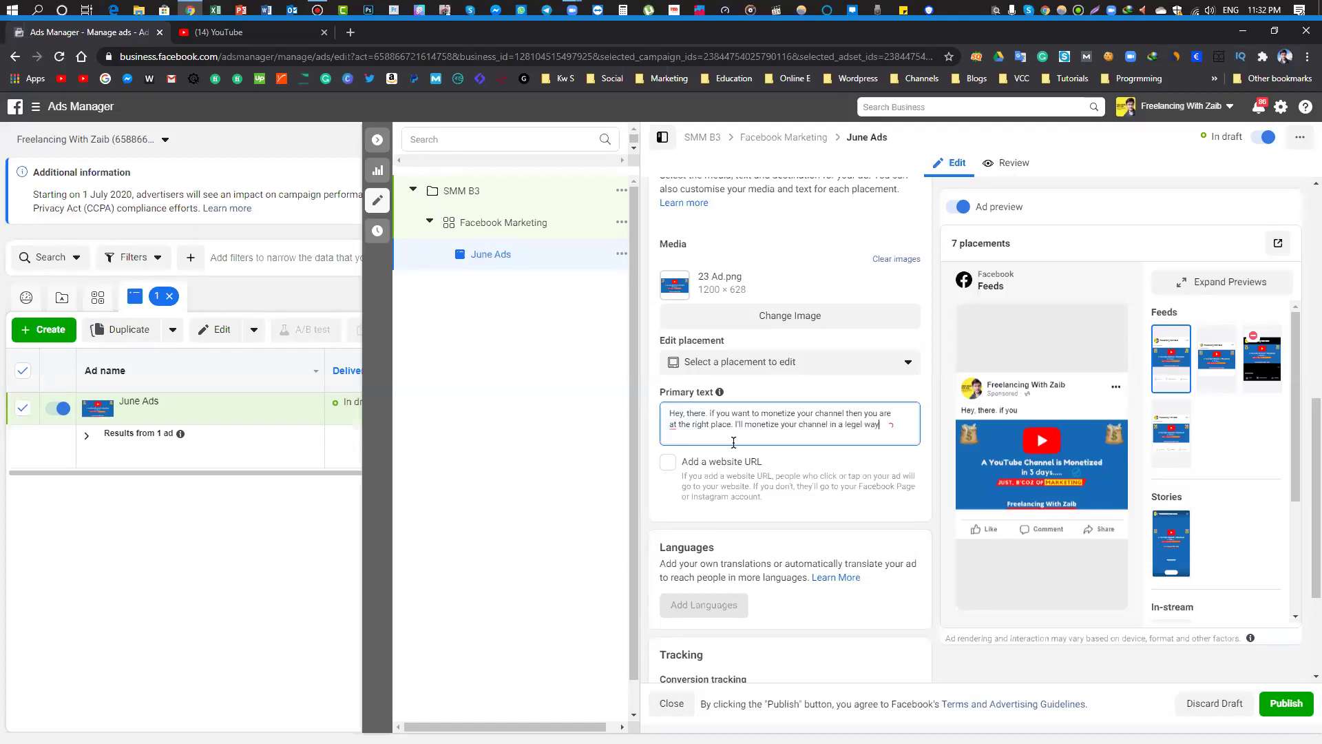
text(. ad)
key(Return)
text(100% )
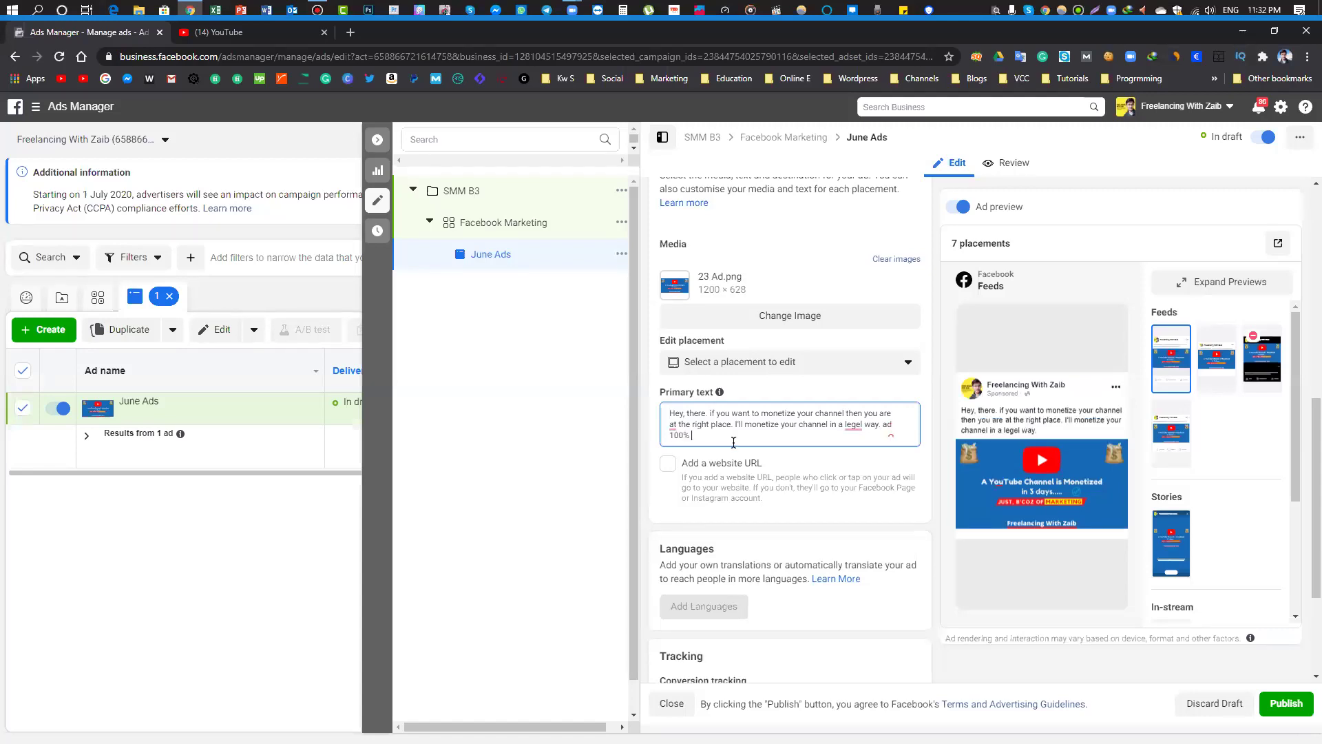
text(secure)
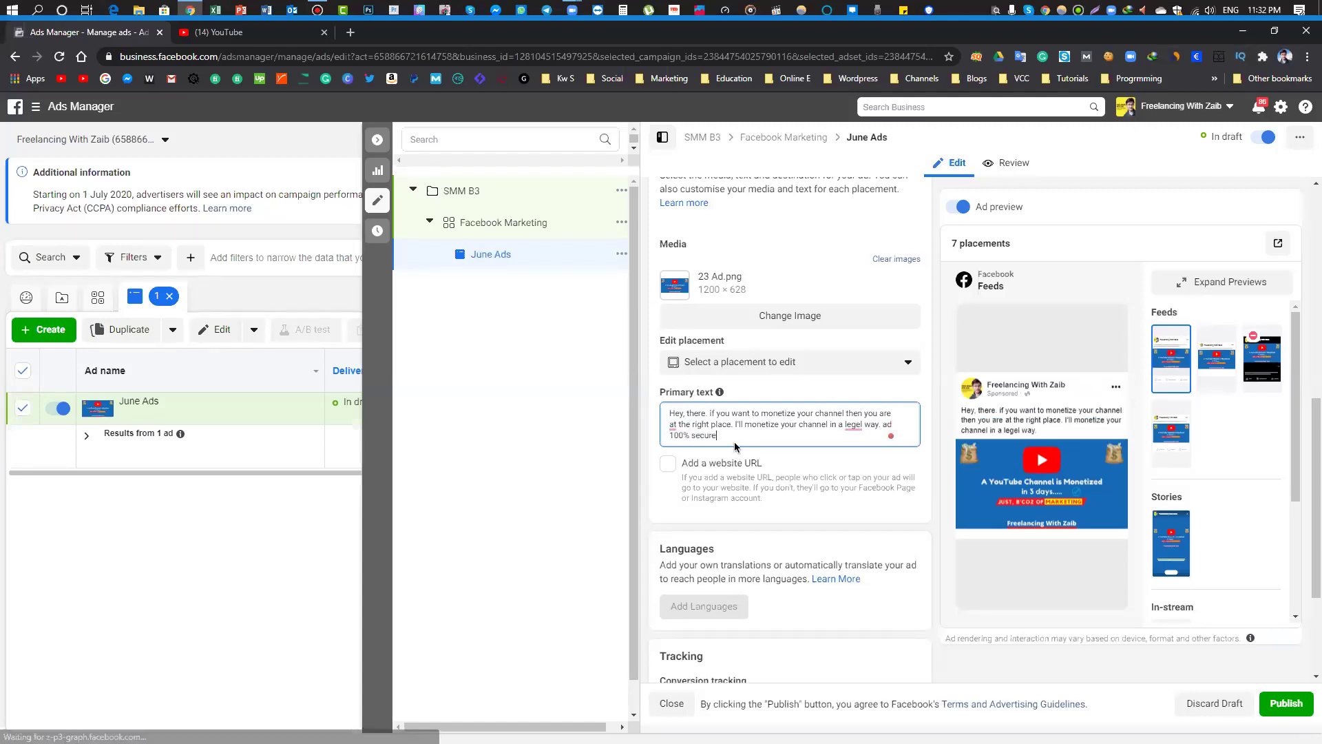
- Correct the flagged words in the primary text to read "in the right place" and "legal way"
mouse_move(673, 426)
click(678, 464)
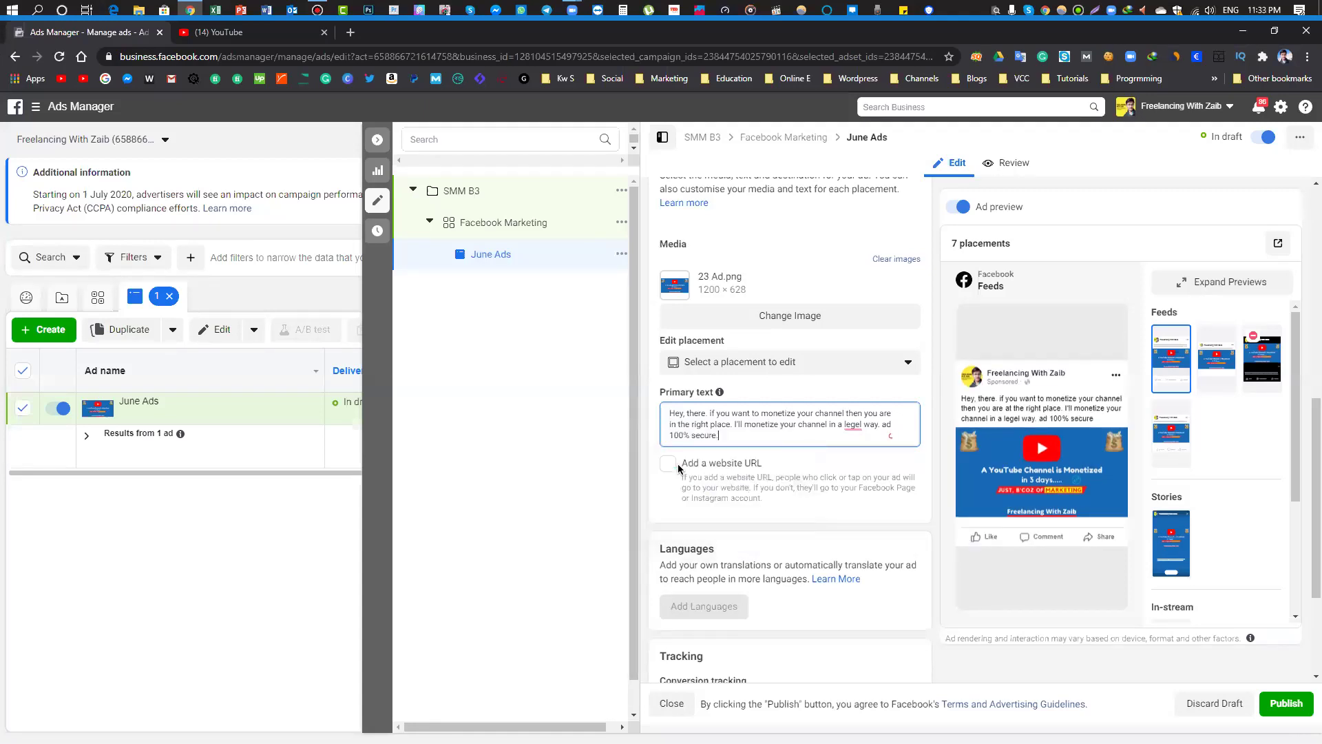
click(860, 444)
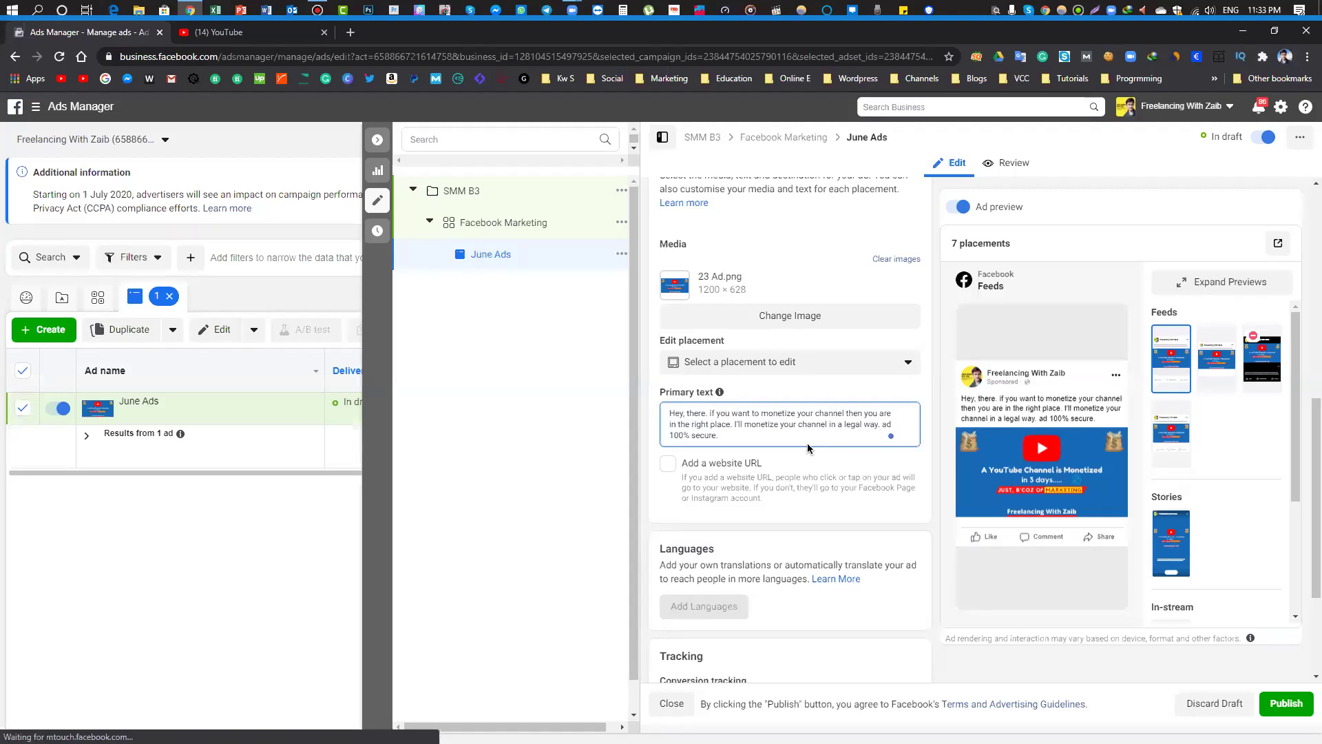
- Temporarily outline the lower part of the Facebook feed preview, around the Like, Comment and Share row, with a red rectangle
scroll(808, 443, down, 2)
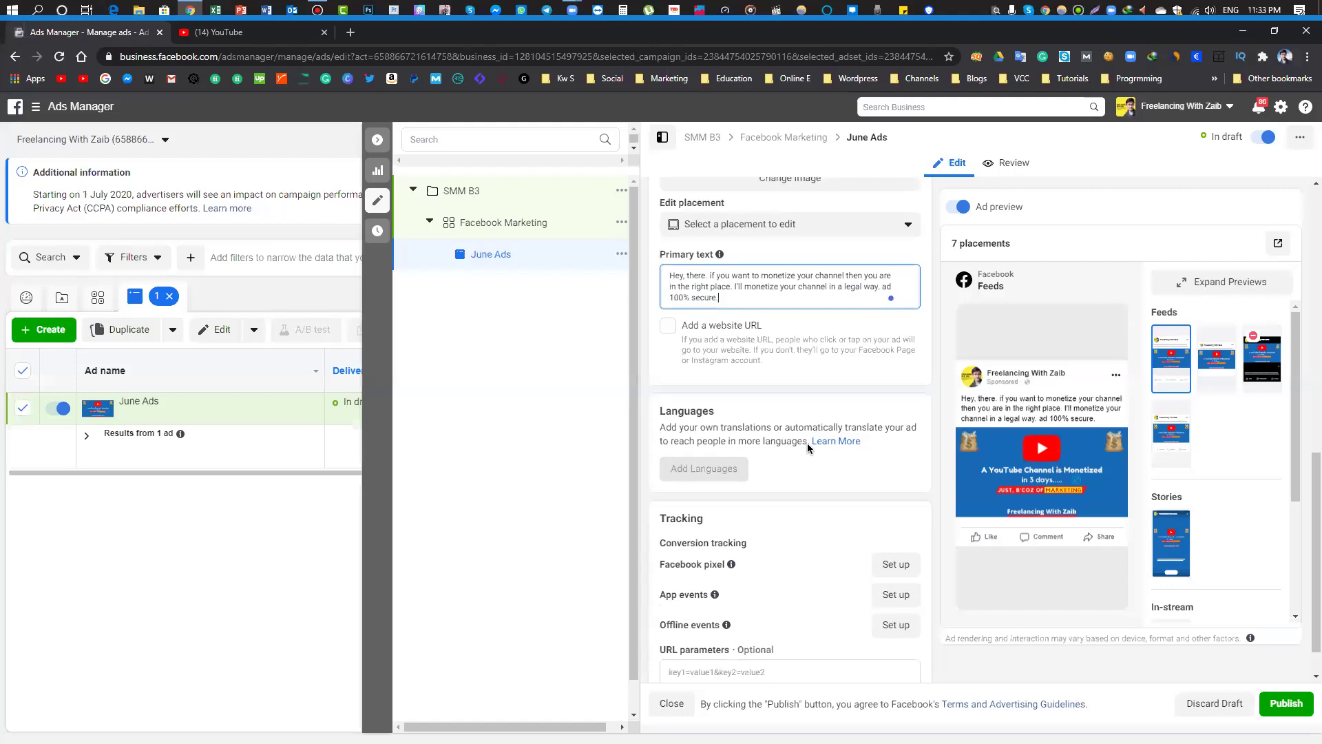
key(ctrl+alt+d)
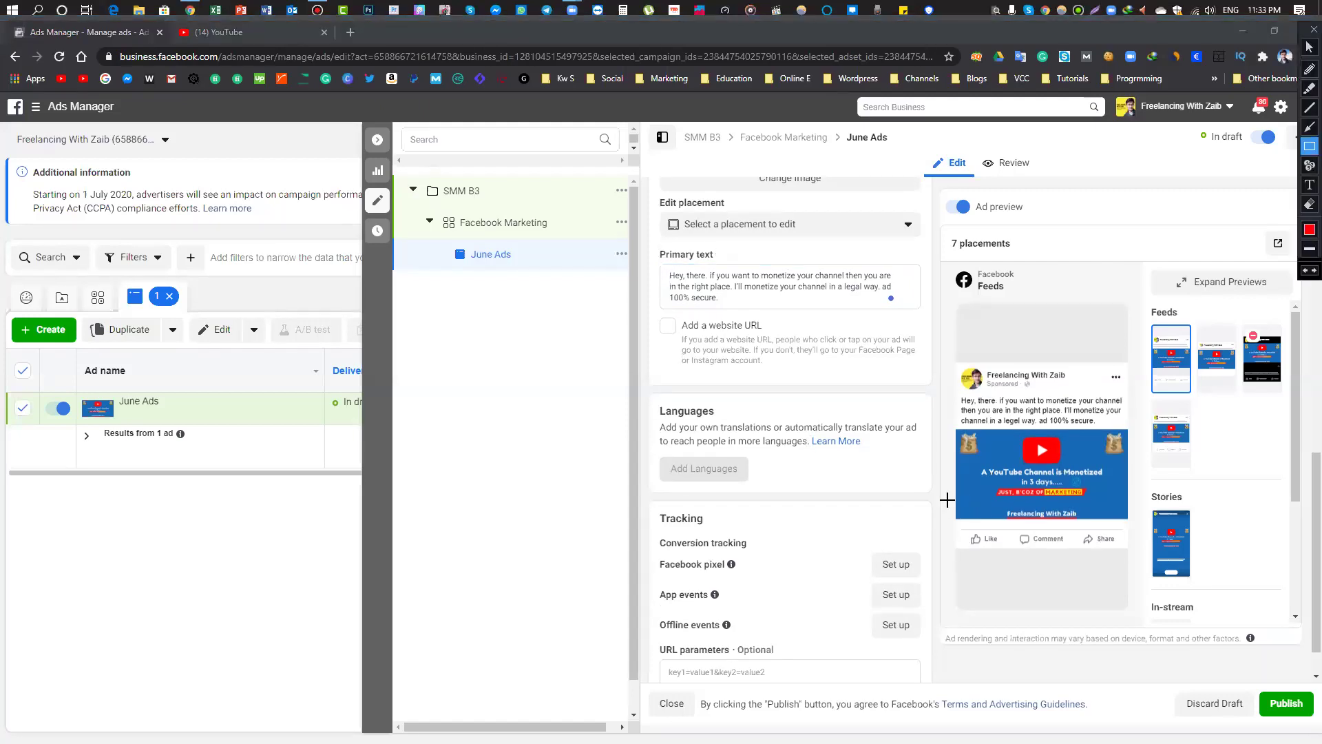
mouse_move(942, 498)
mouse_down()
mouse_move(1124, 540)
mouse_move(1134, 556)
mouse_up()
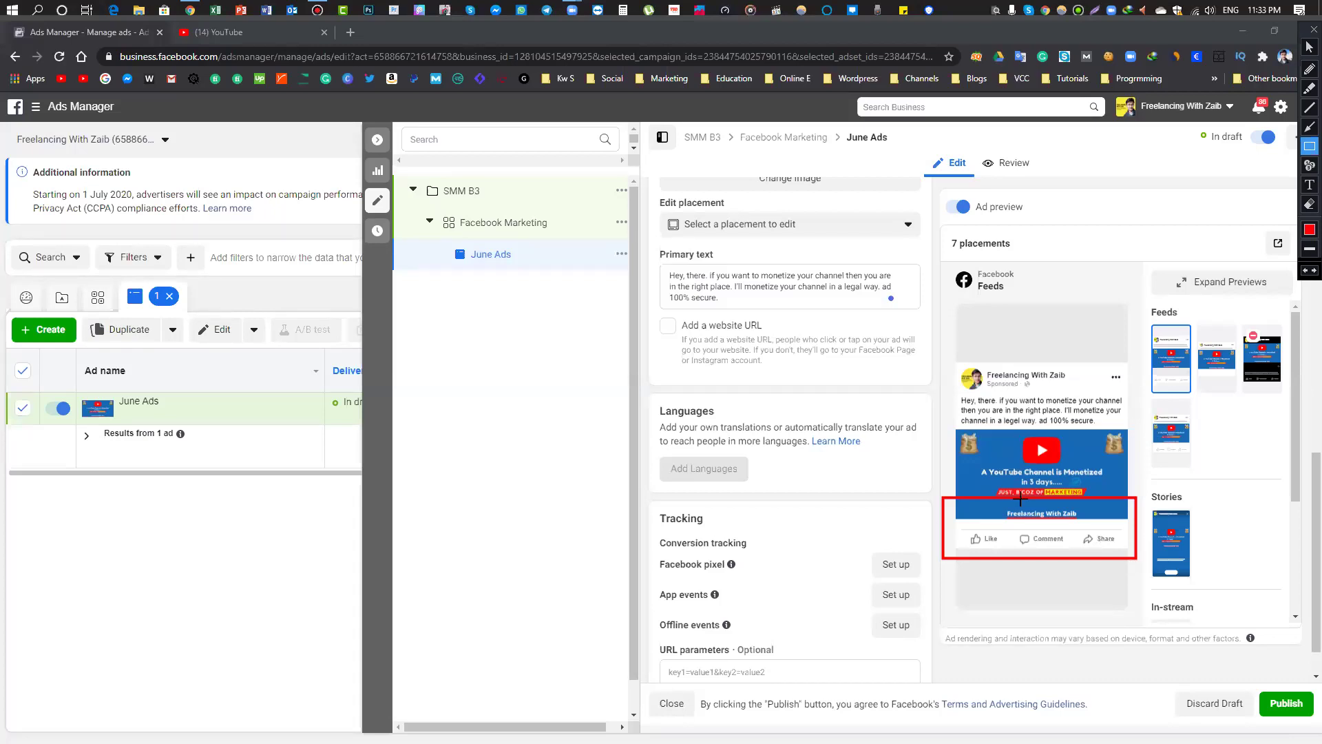
key(Escape)
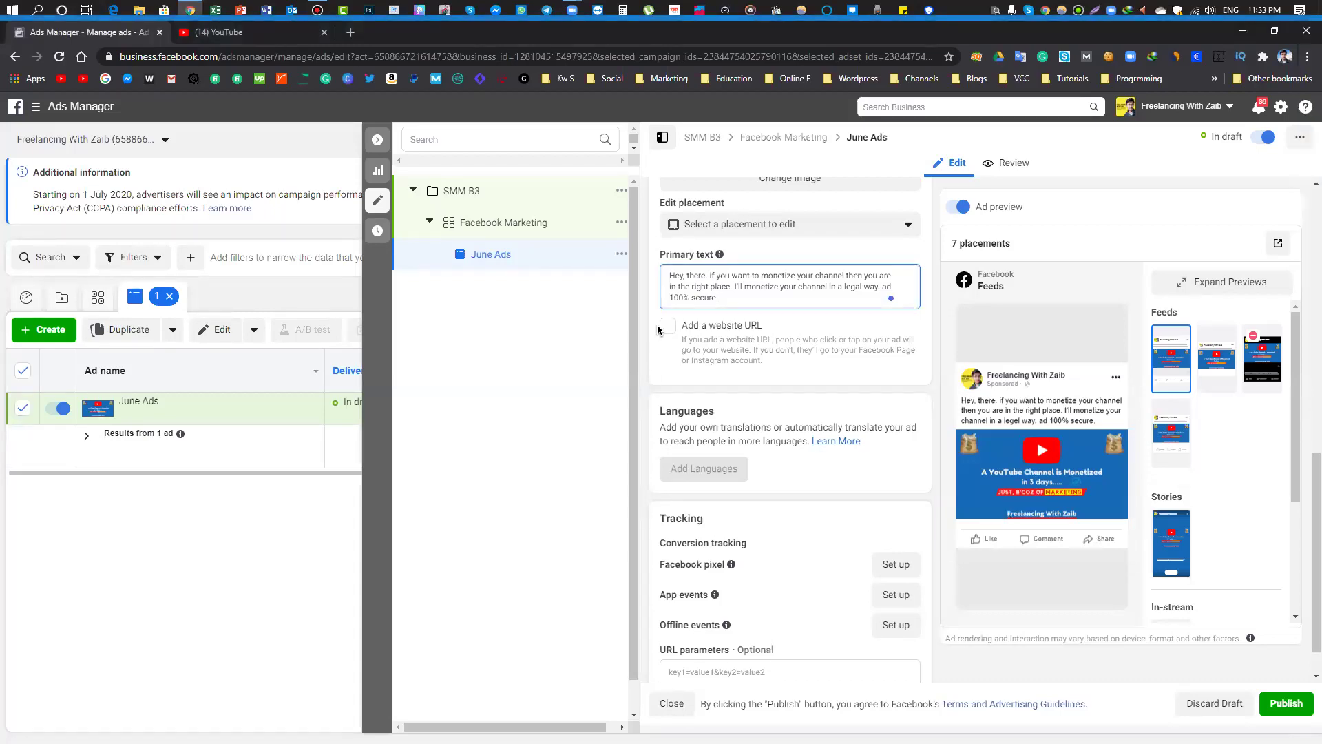
- Enable the website URL option for June Ads and compare its additional fields with the Facebook feed preview
click(667, 328)
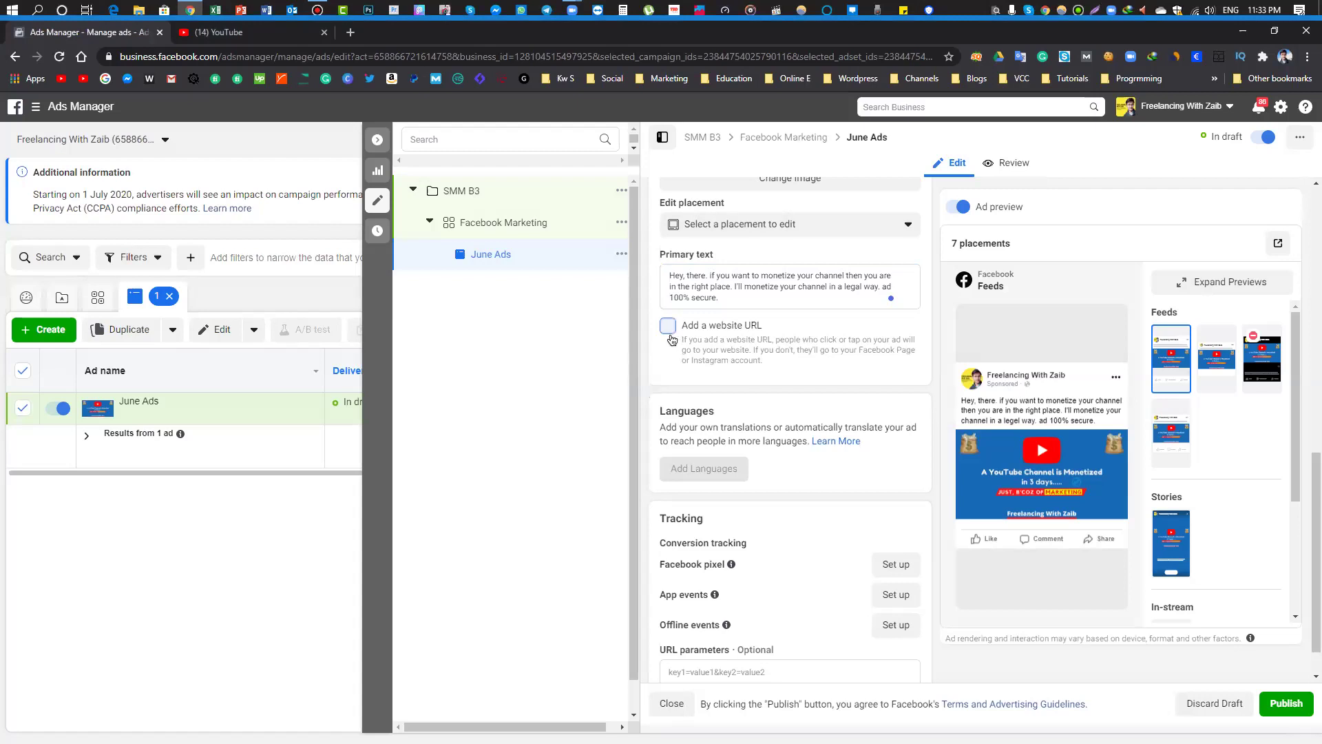
click(669, 328)
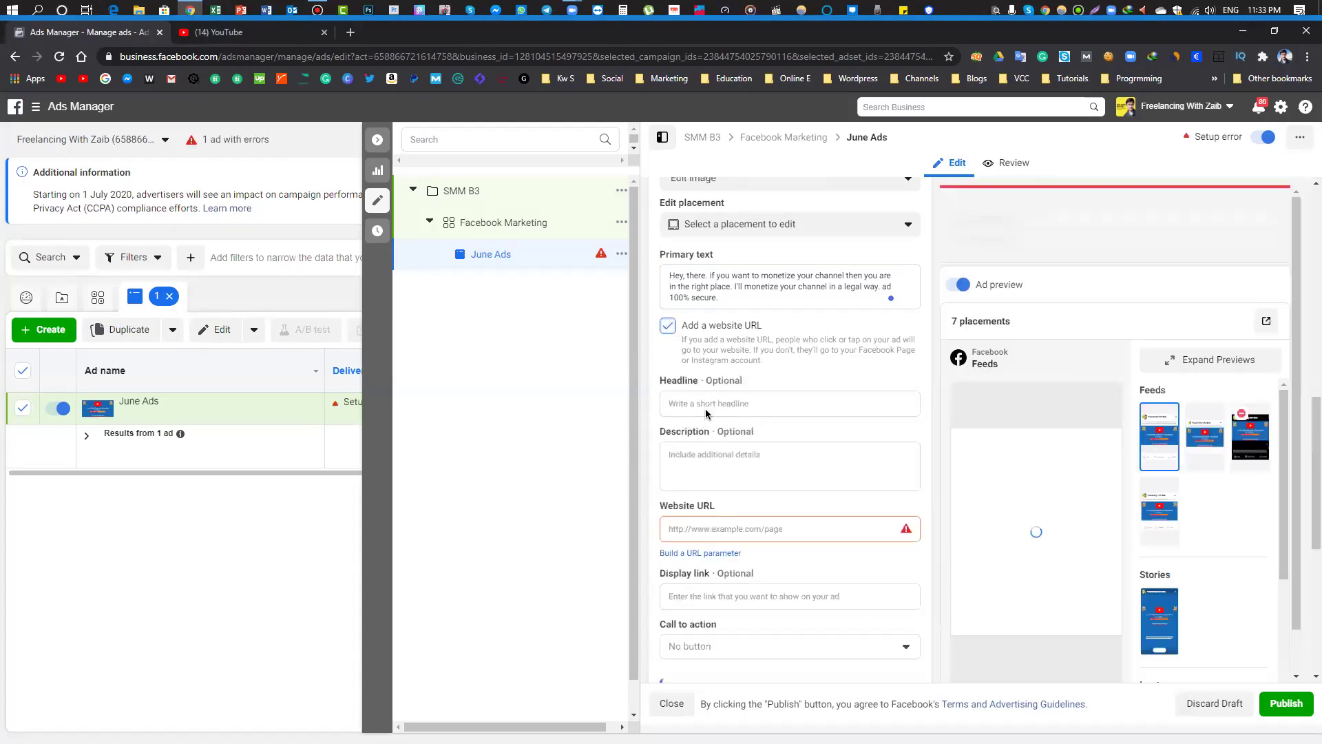
scroll(705, 407, down, 1)
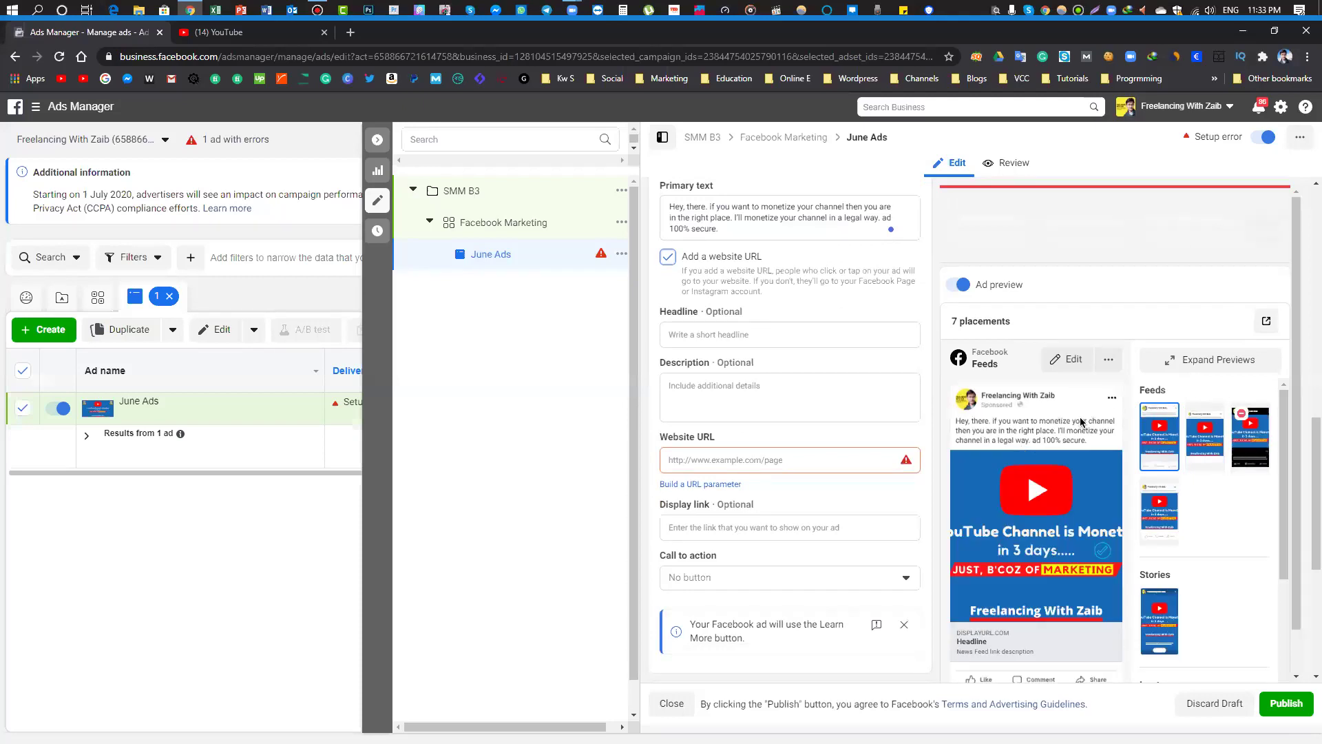
scroll(1082, 423, down, 2)
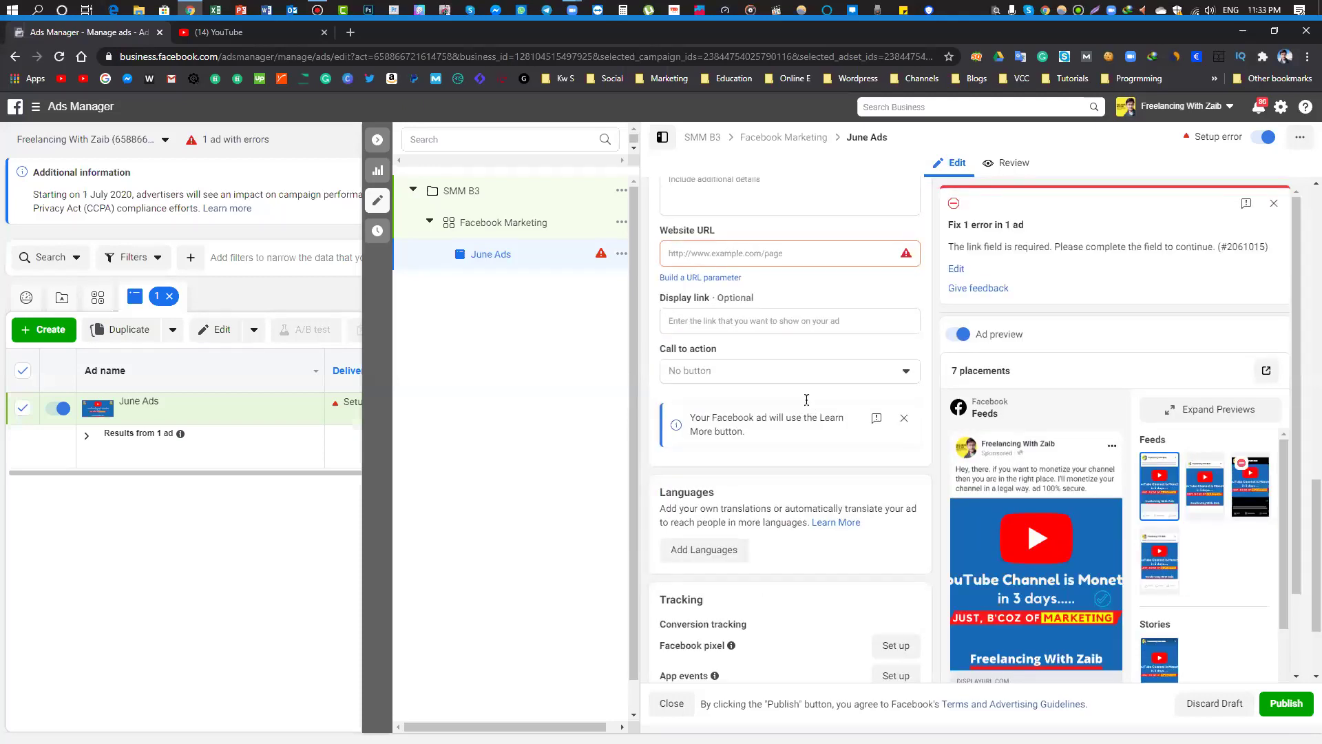
scroll(1026, 391, up, 3)
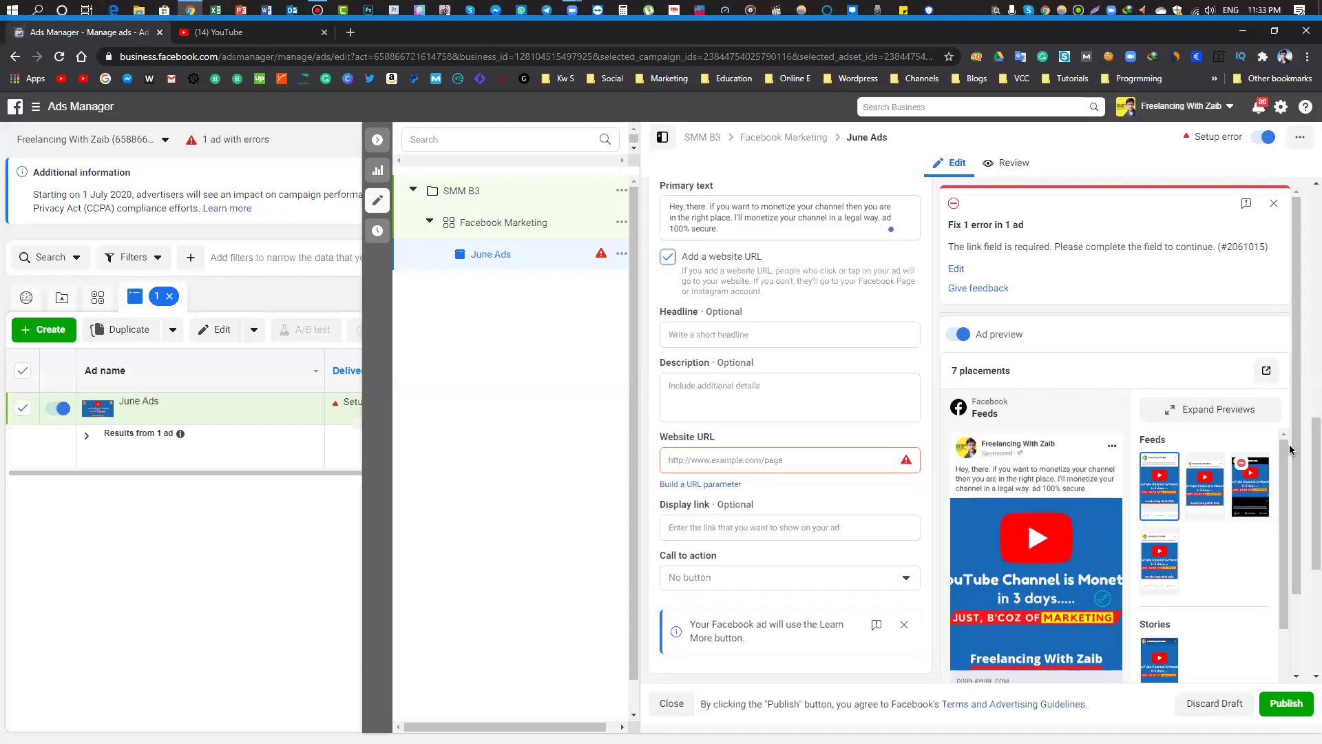
scroll(1291, 482, down, 2)
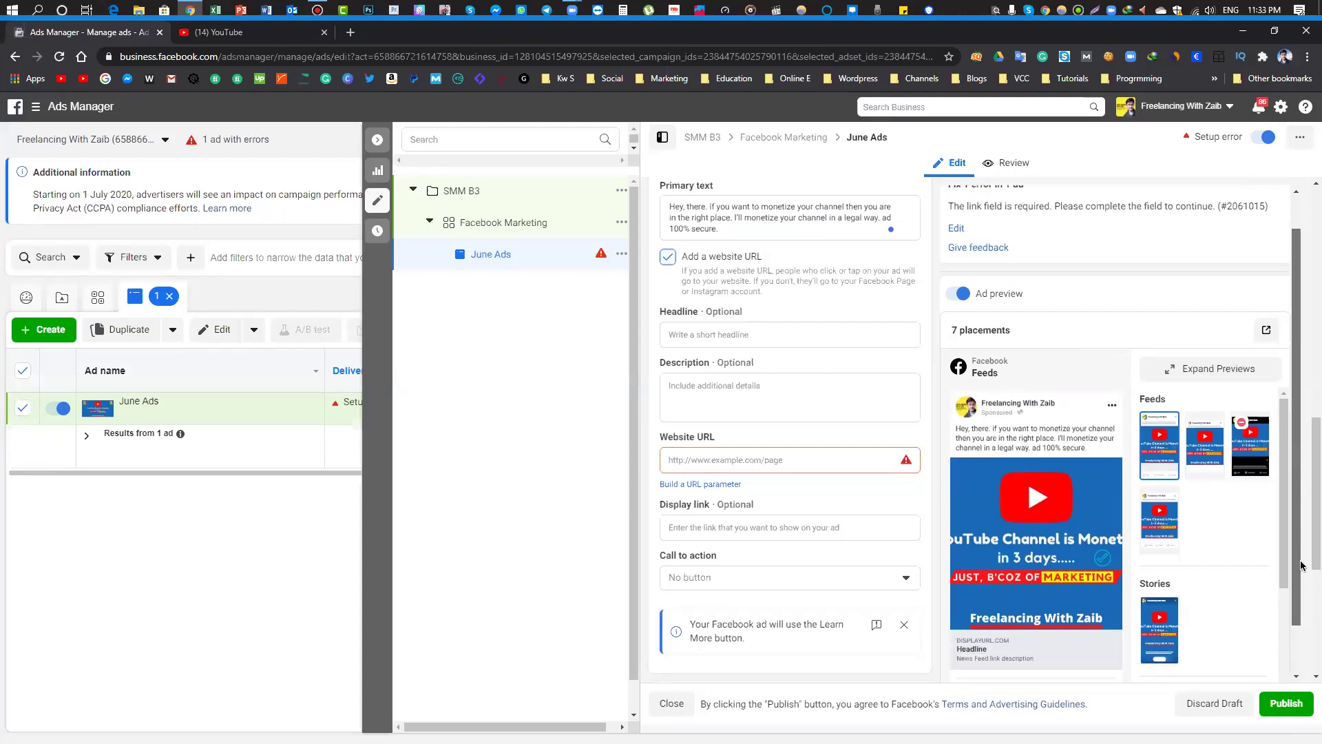
scroll(1302, 565, down, 2)
- Mark the headline area beneath the preview image and set the ad's headline to "Just click on the button to contact me."
click(709, 336)
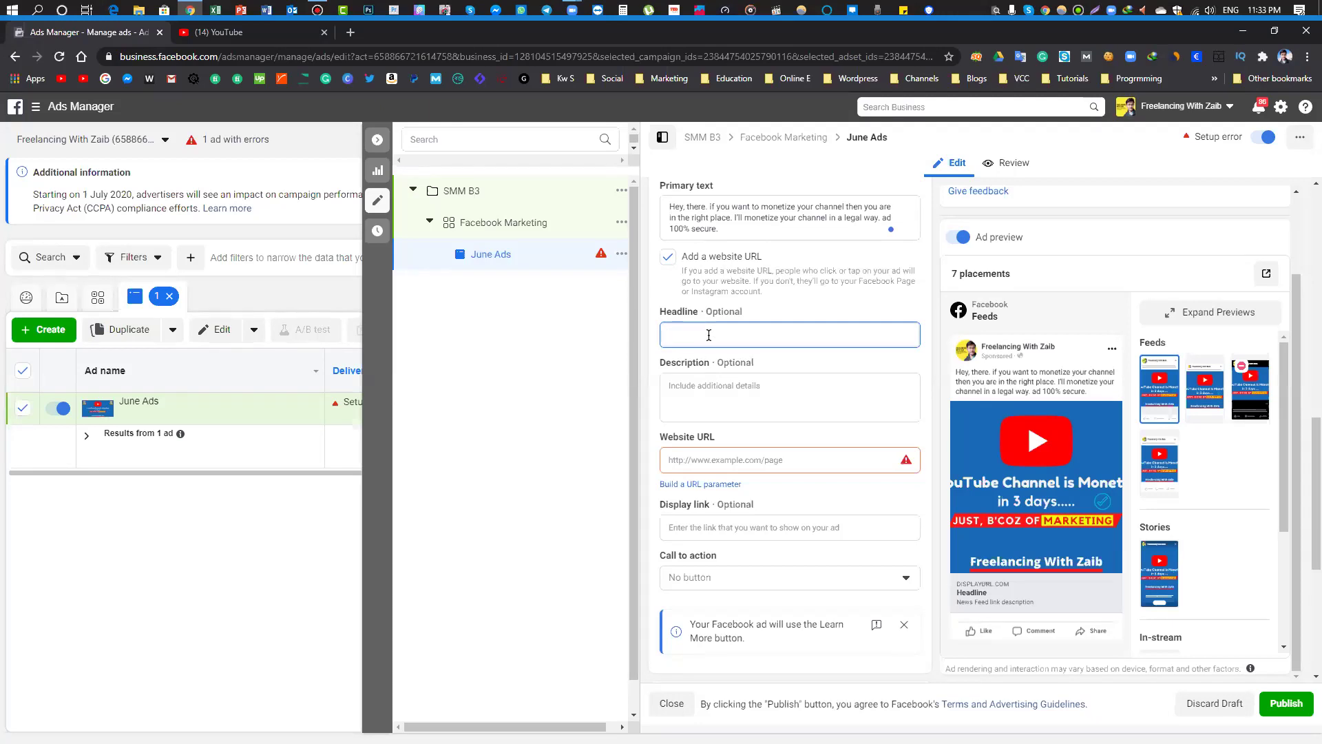
key(ctrl+shift+r)
drag(947, 577, 971, 586)
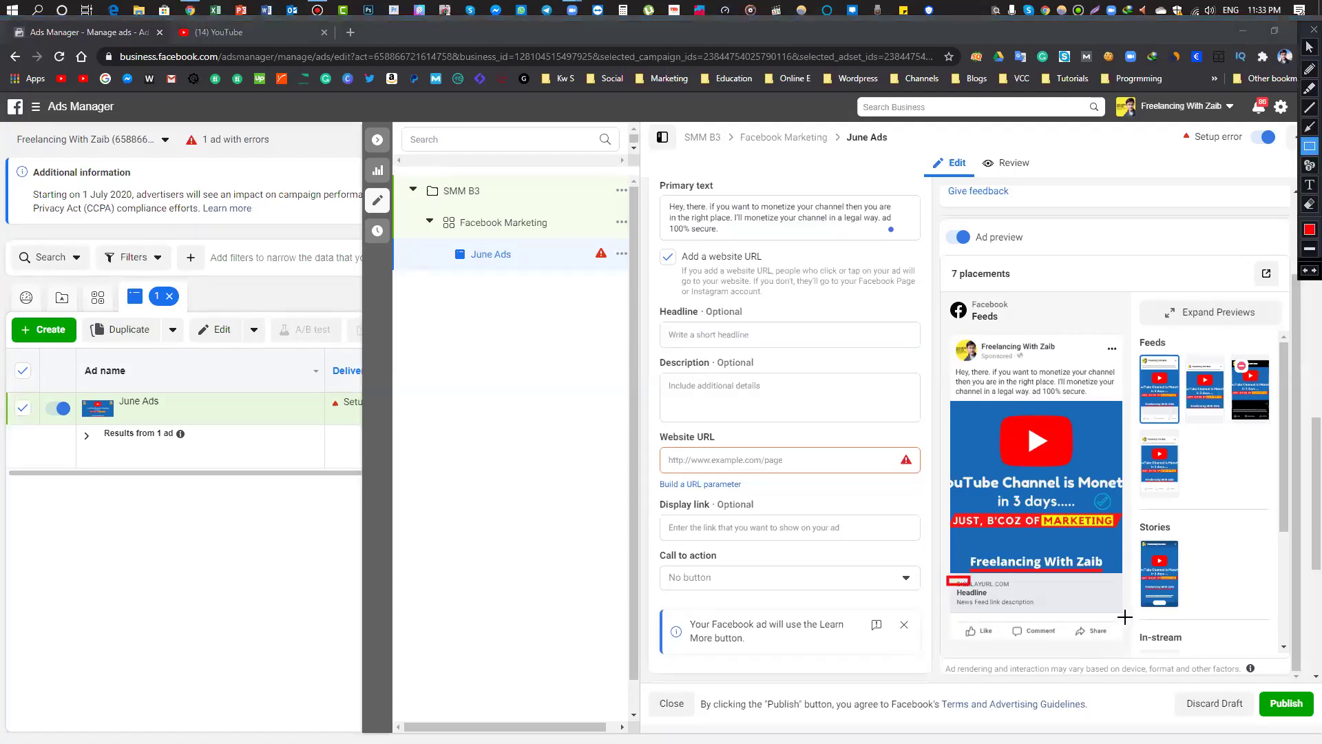
key(ctrl+shift+r)
text(Just click on the button to contact me)
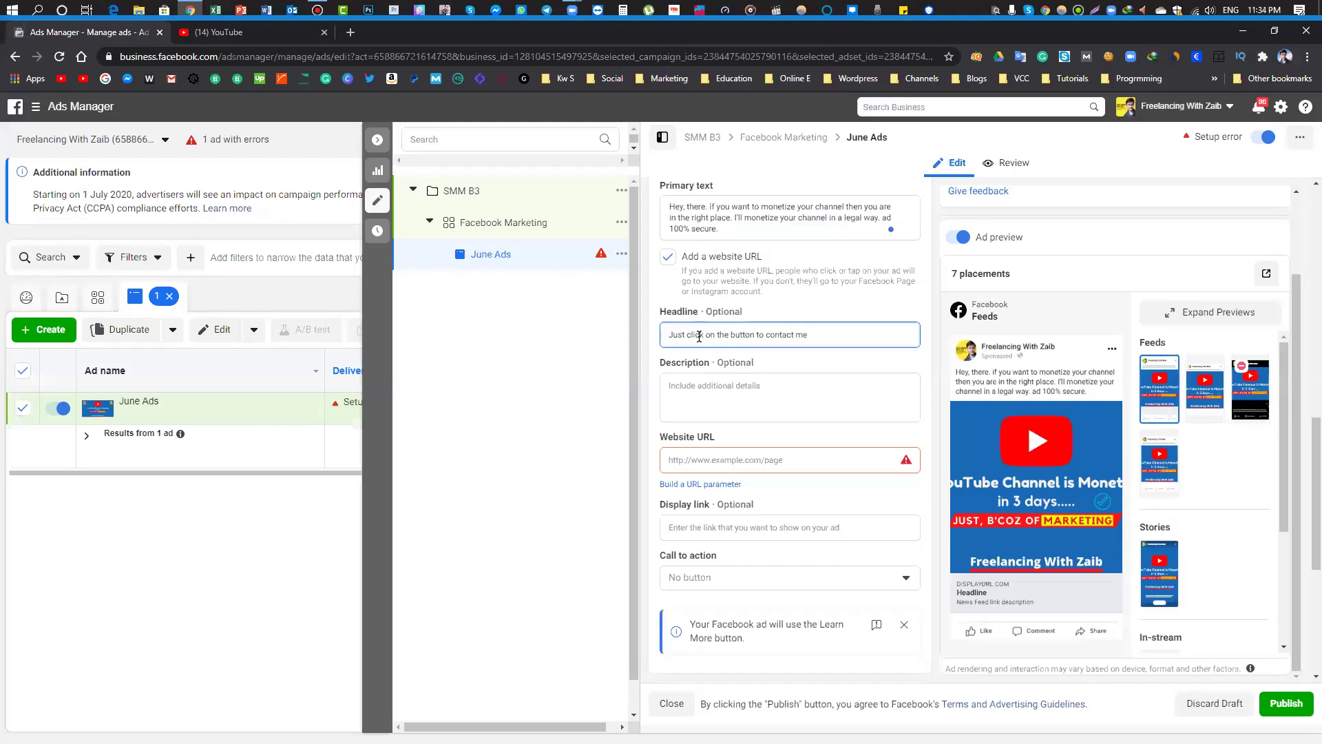
- Set the ad's description to "50% off if you choose this coupon for your order."
click(695, 398)
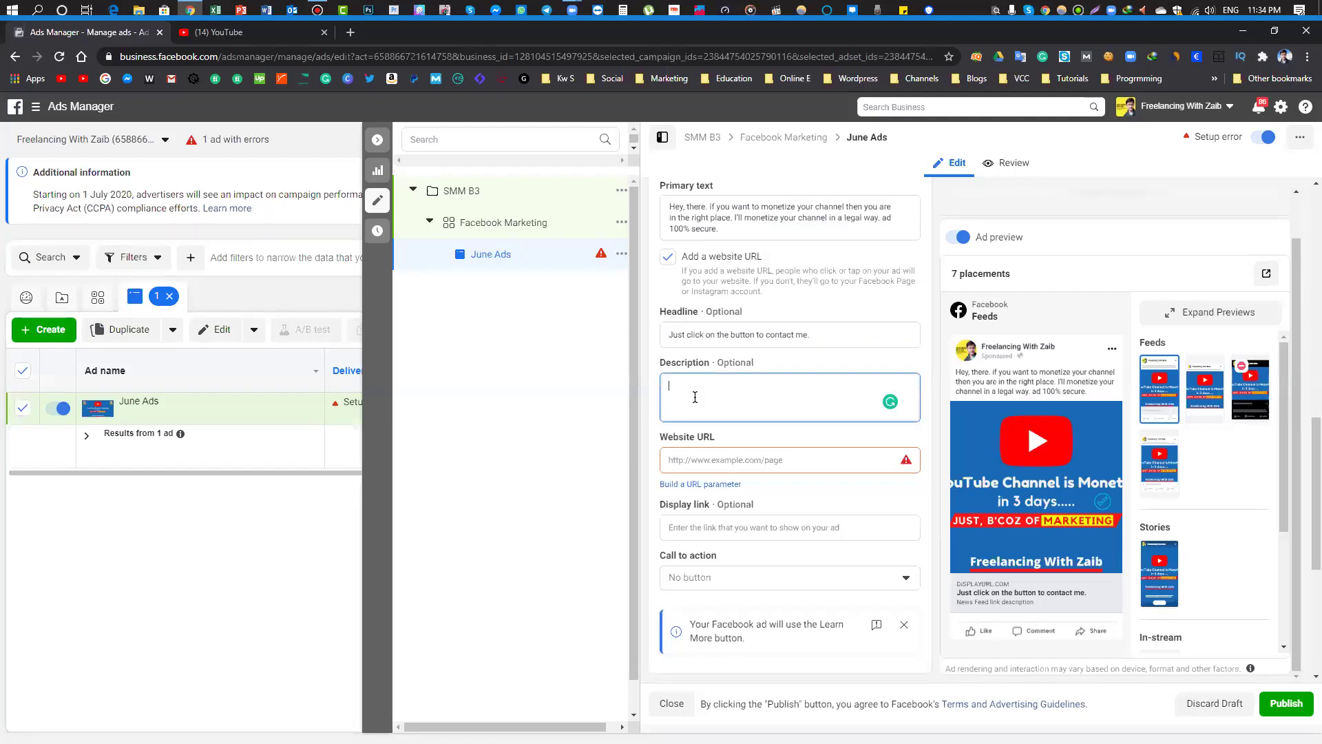
text(50%)
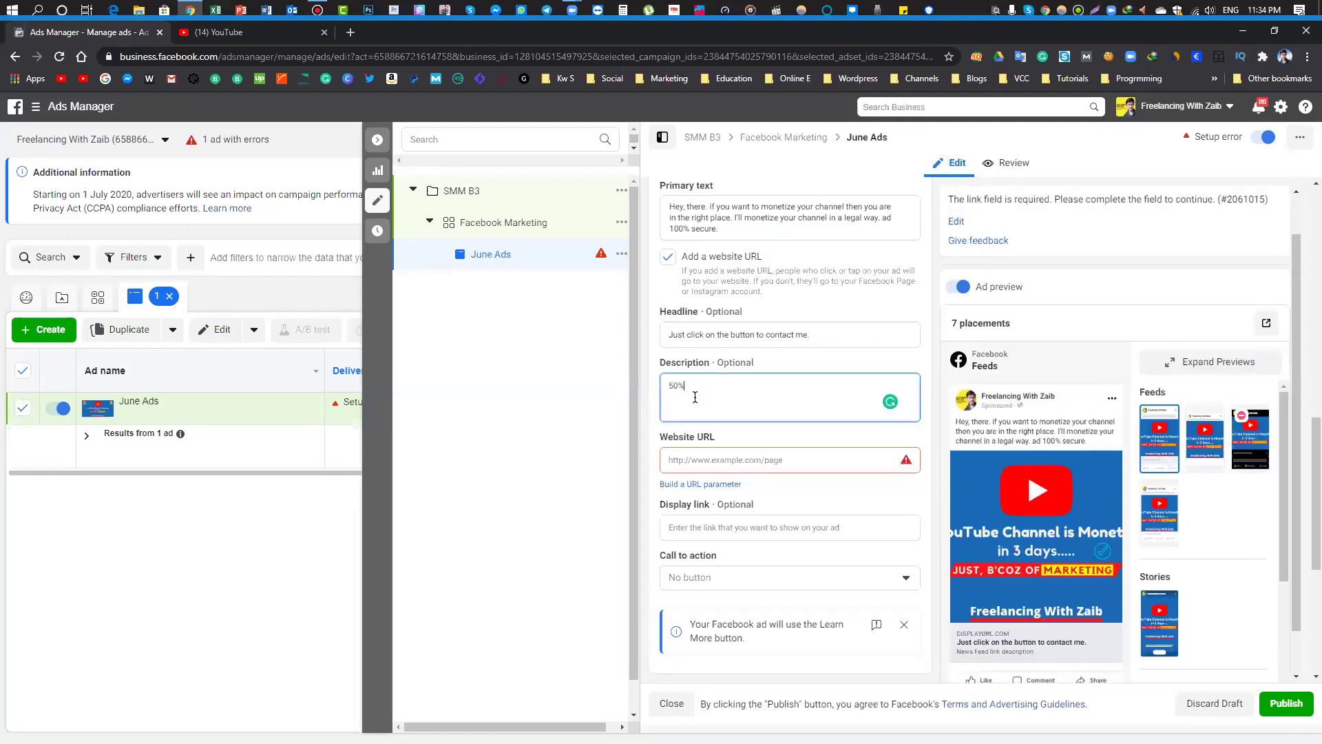
text( off of)
key(BackSpace)
key(BackSpace)
key(BackSpace)
text(if you)
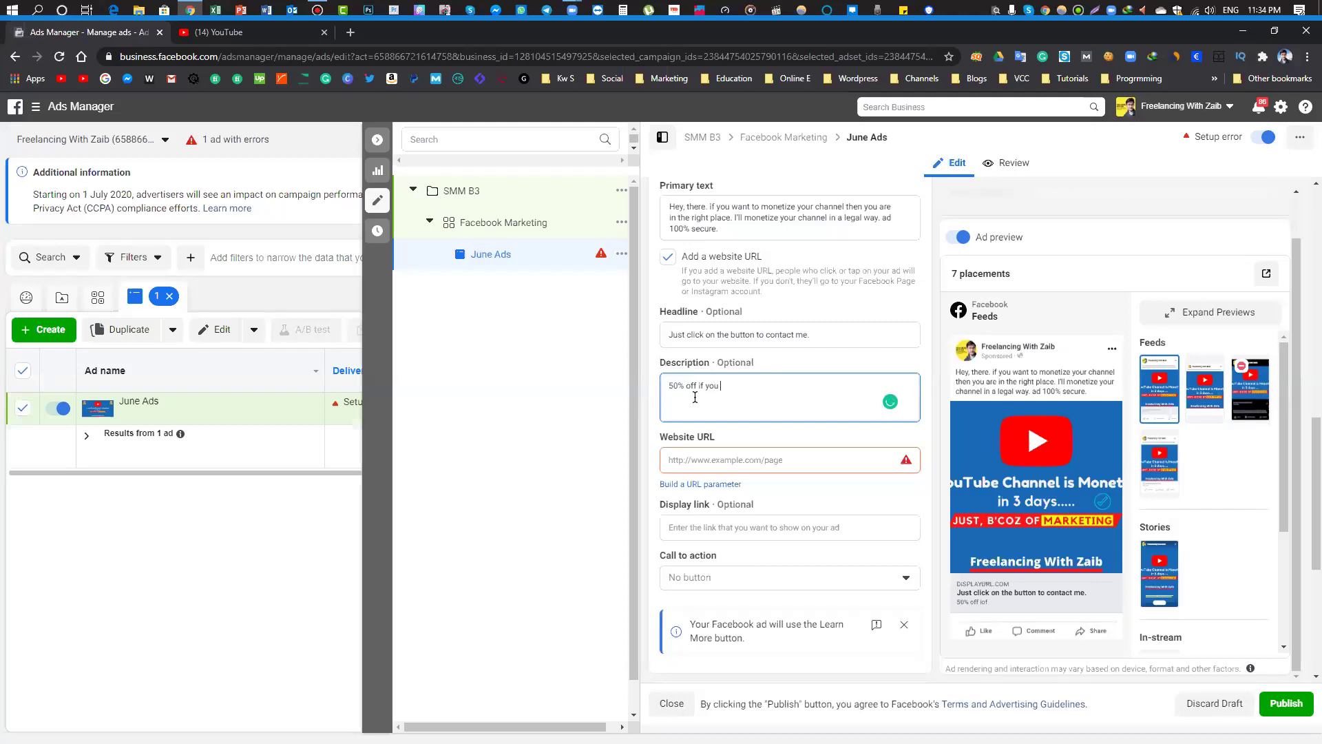
text( choose this coupon f)
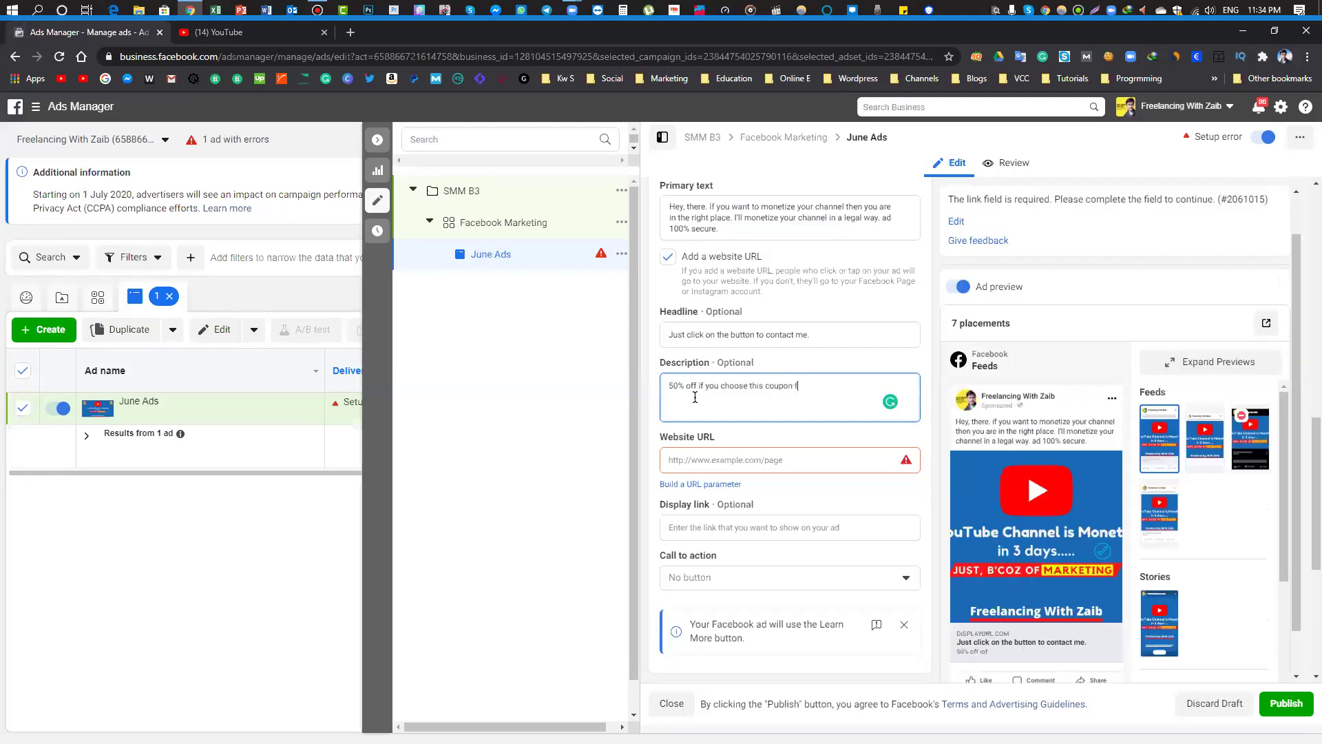
text(or your order.)
scroll(1071, 489, down, 2)
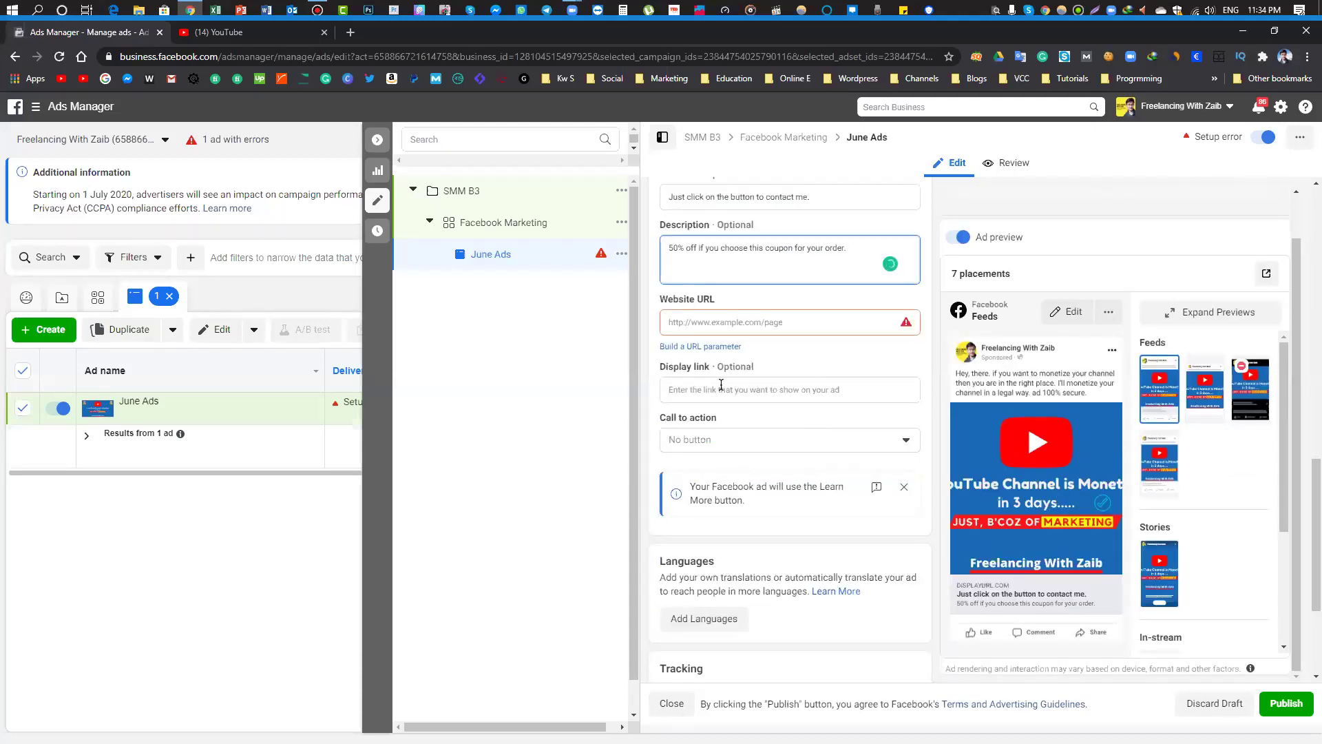
click(721, 325)
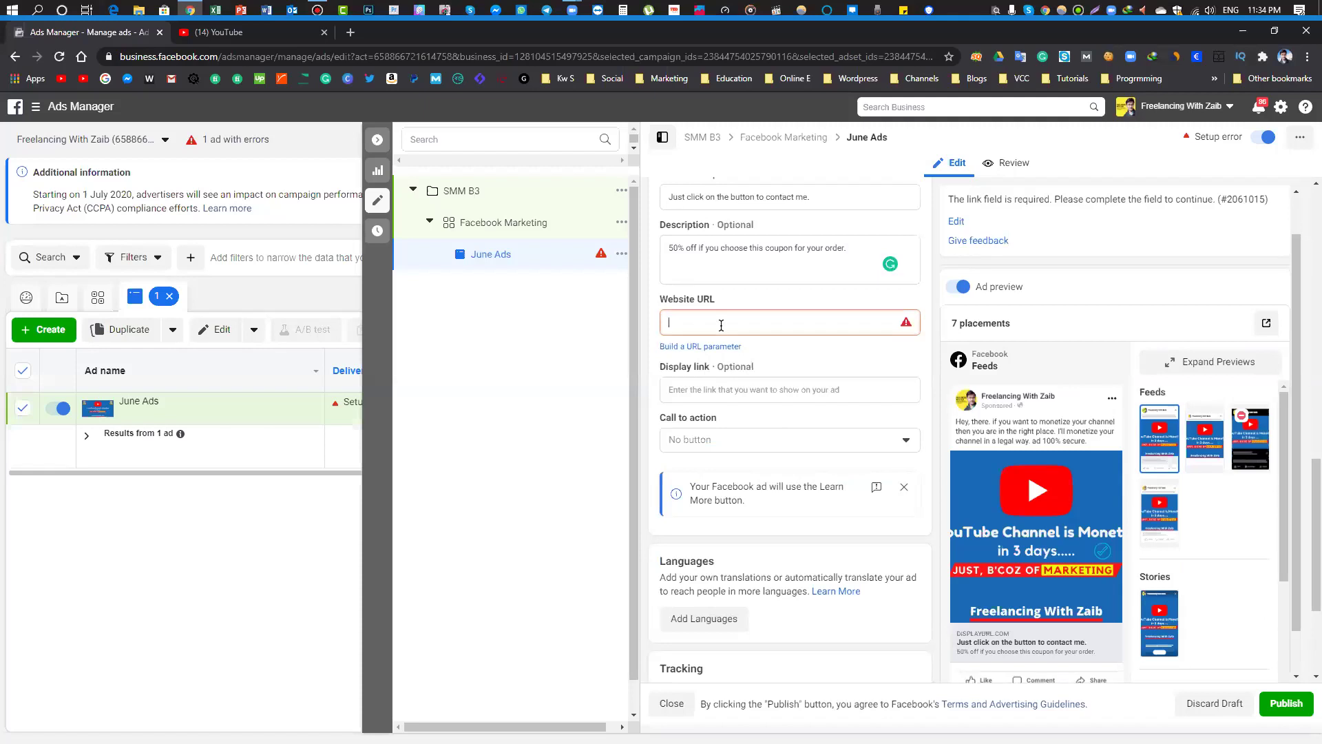
text(www.zaibrauf.com)
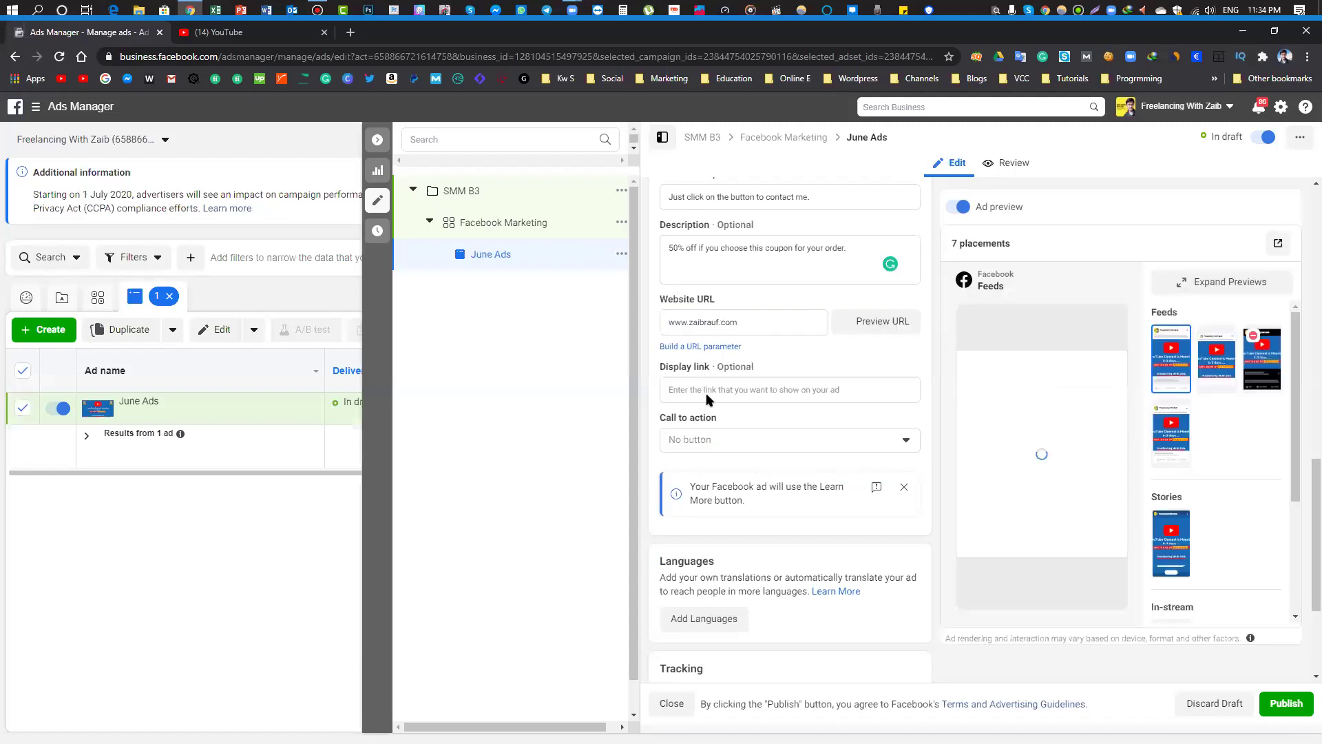
double_click(695, 321)
key(ctrl+a)
key(ctrl+c)
click(727, 389)
key(ctrl+v)
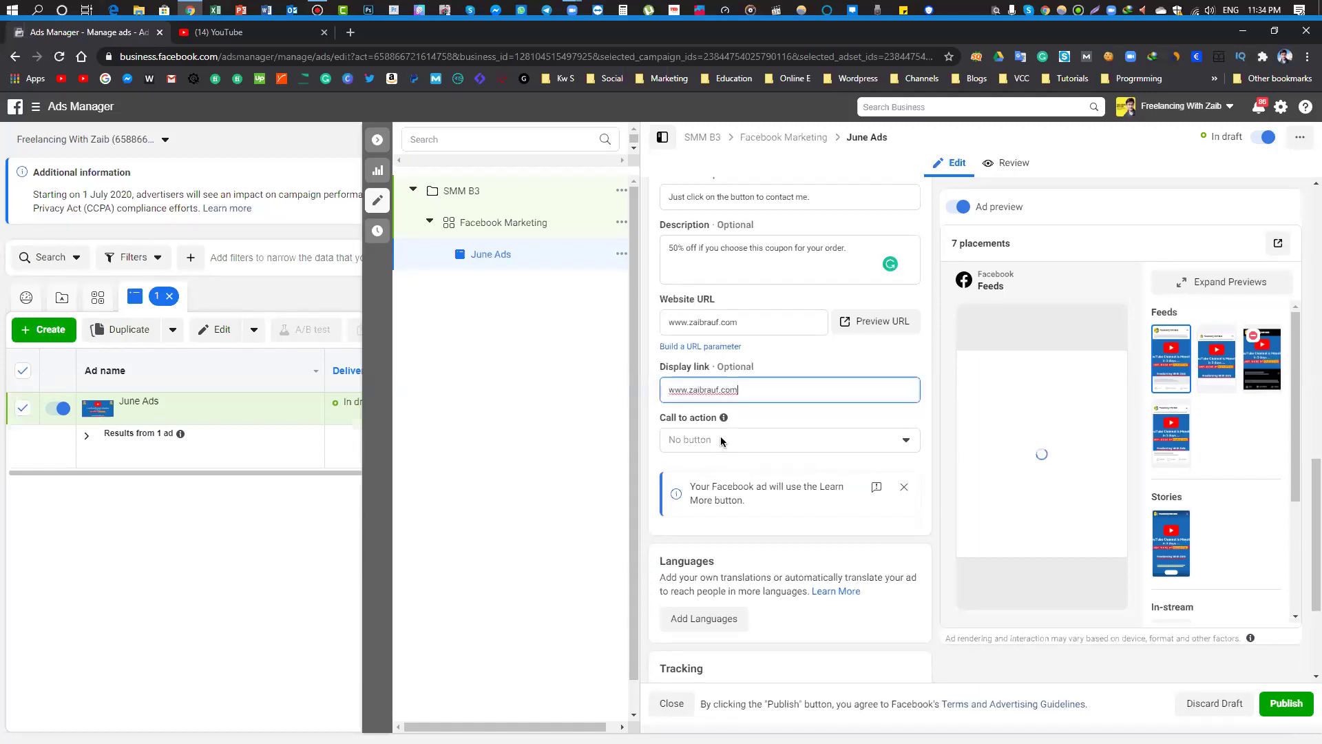
- Set the ad's call to action to Call Now with the contact phone number filled in, and review the ad fields
click(910, 443)
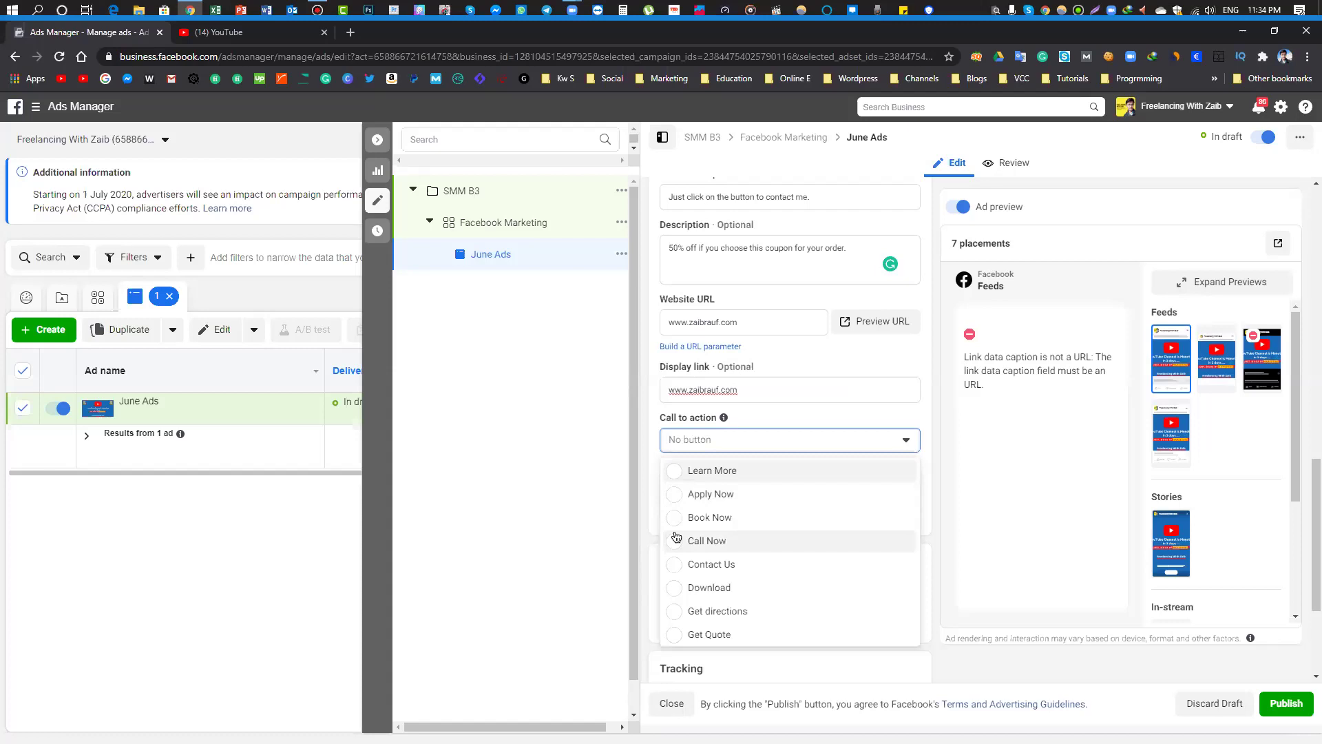
click(707, 541)
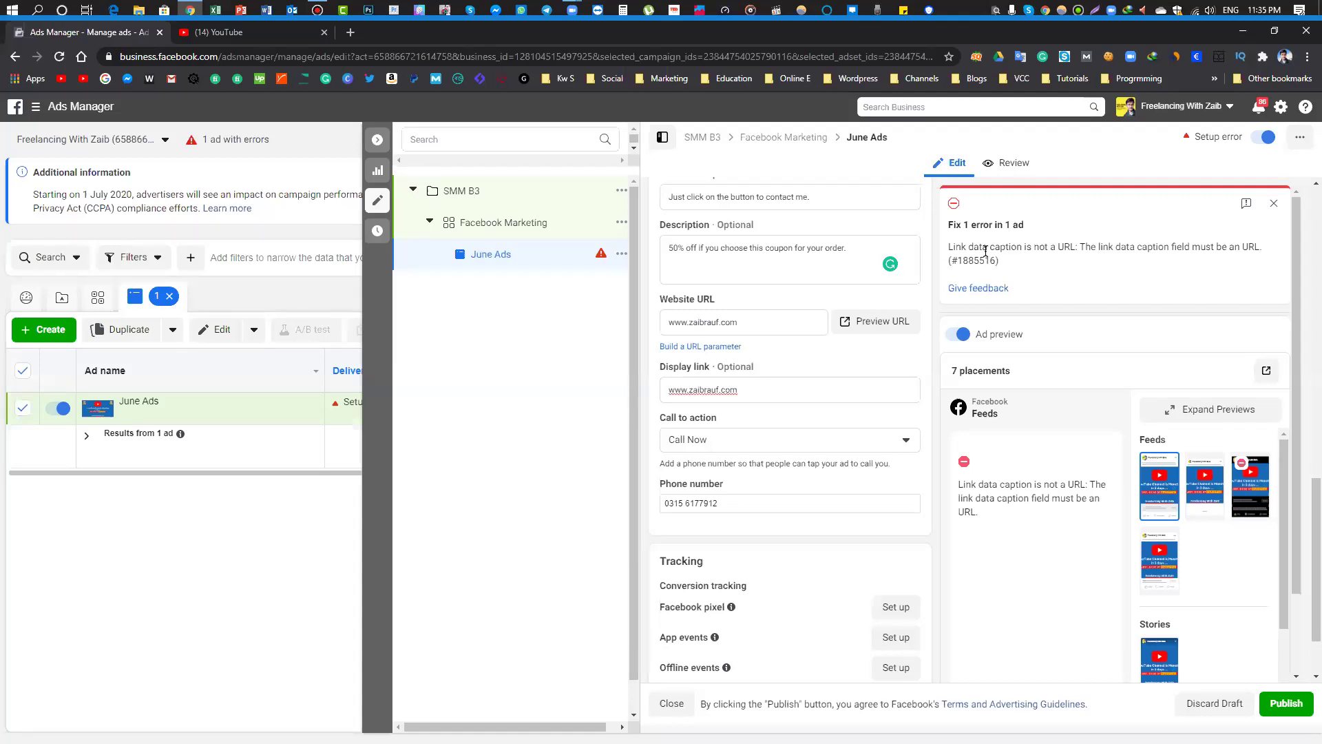
scroll(772, 466, up, 4)
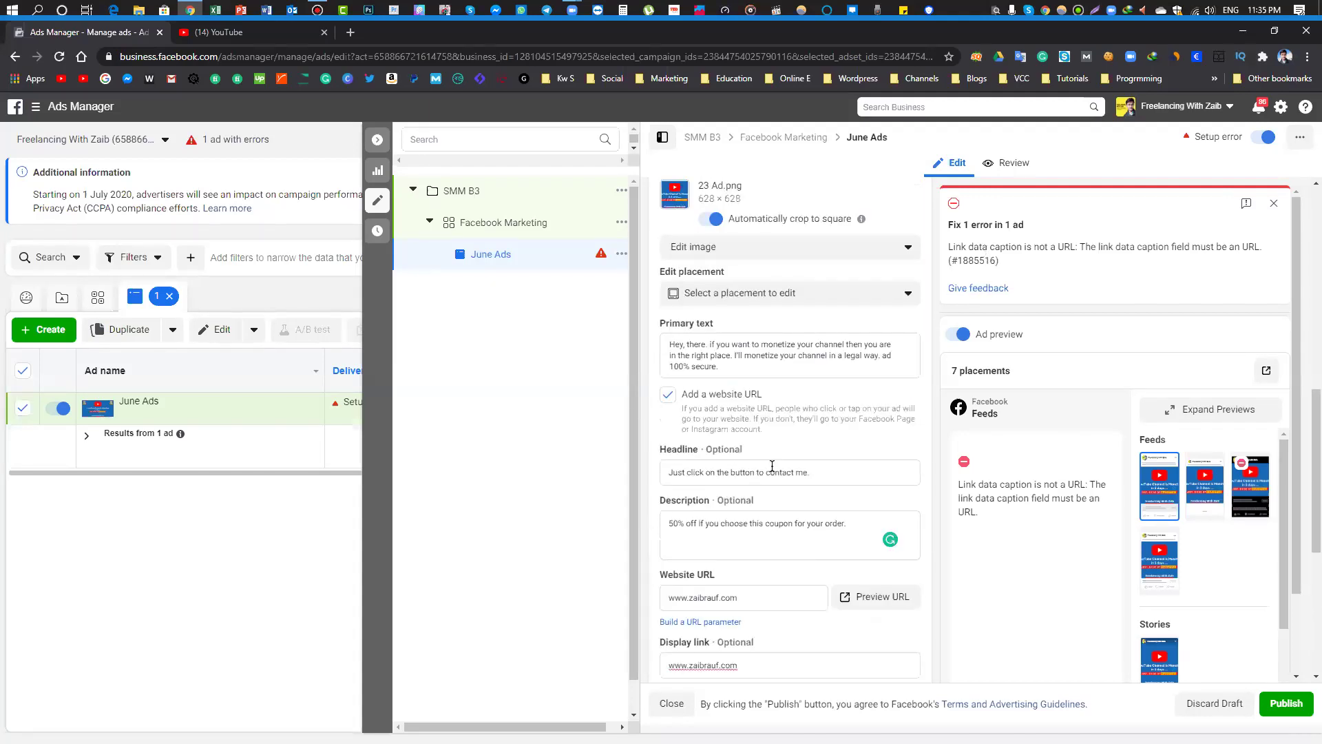
scroll(772, 466, down, 5)
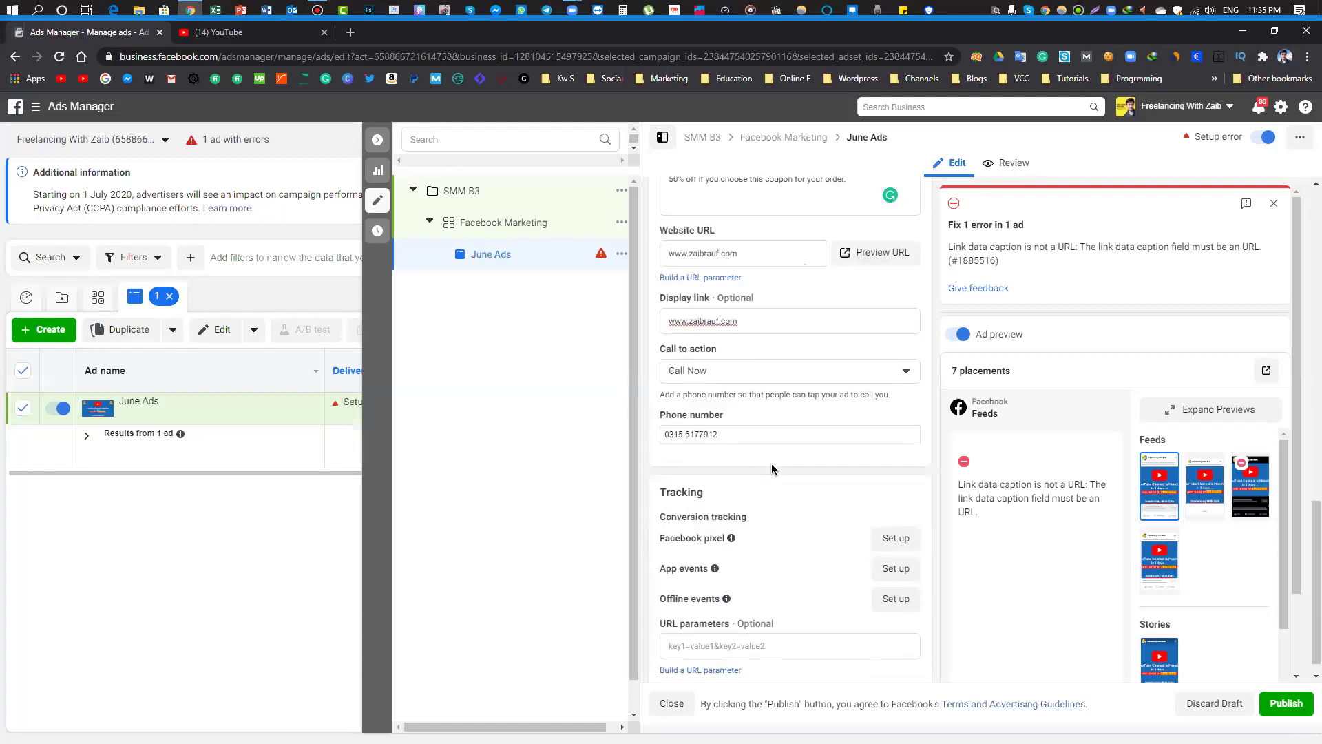
scroll(714, 477, up, 1)
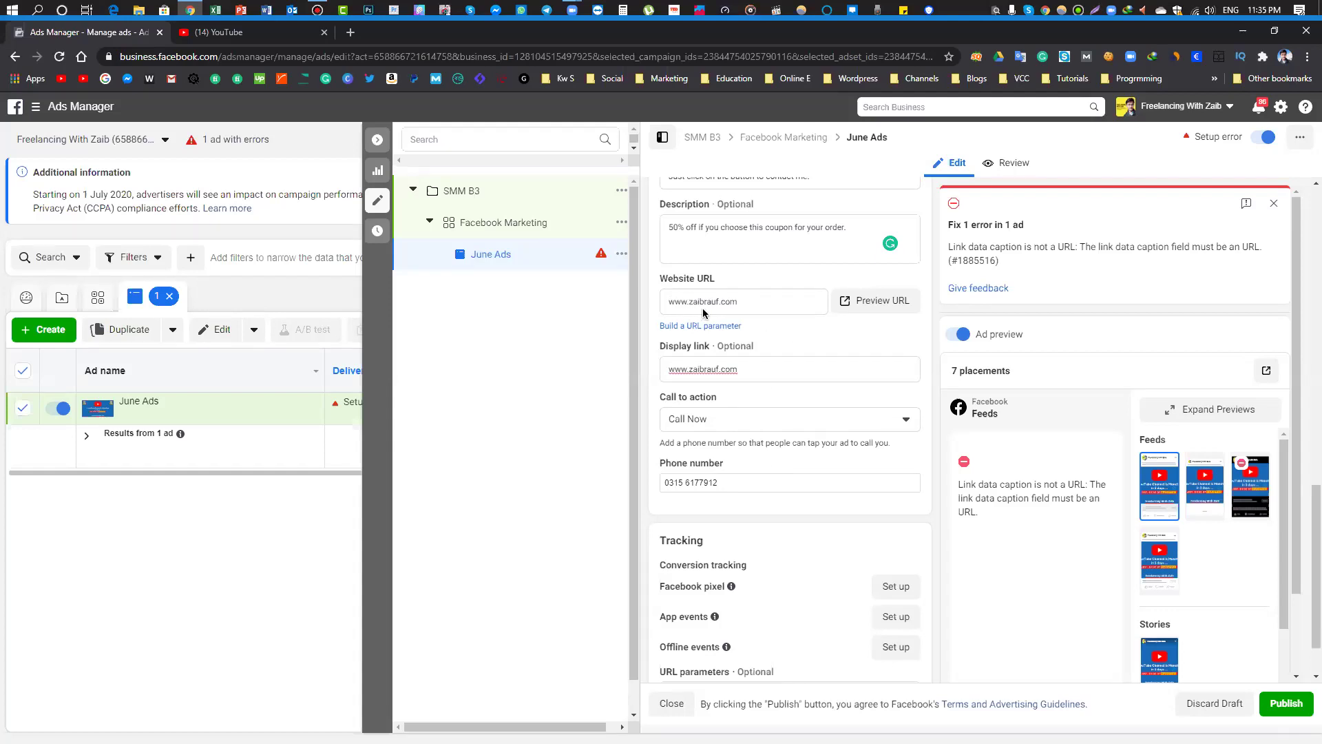
click(719, 303)
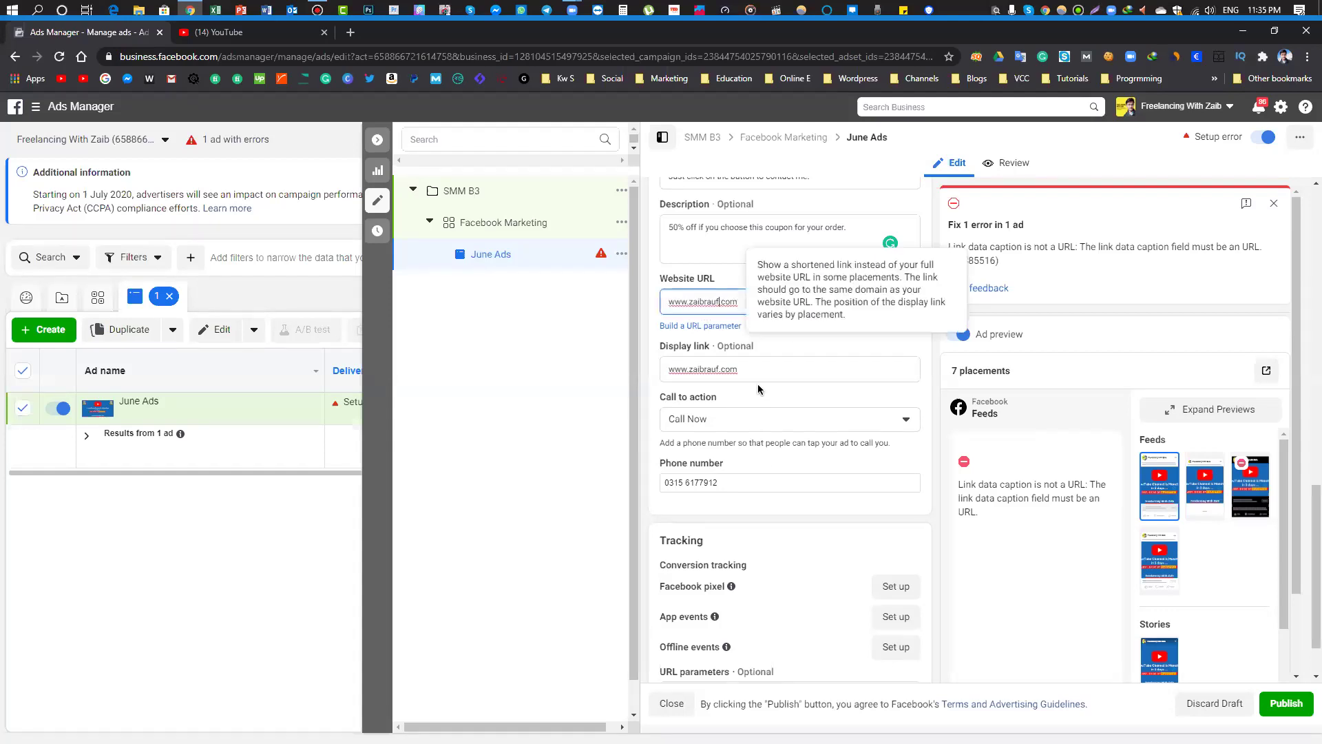
click(862, 303)
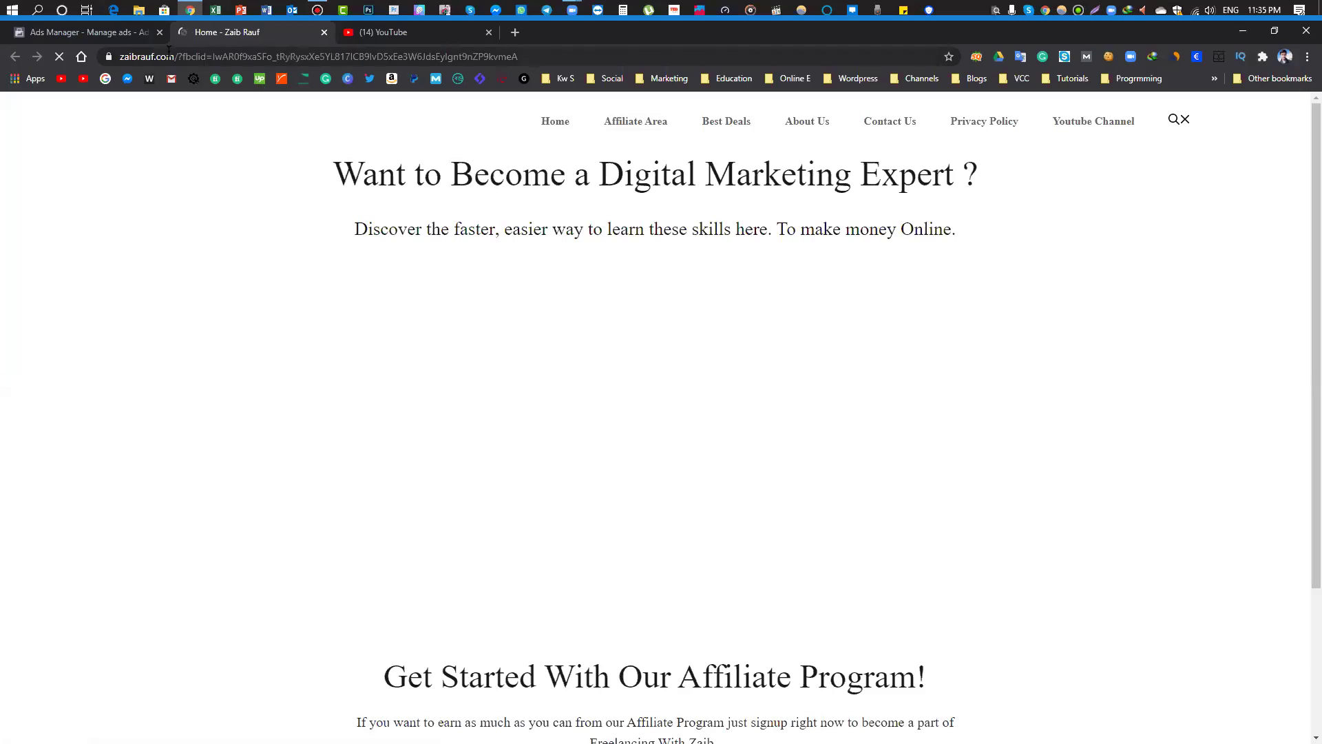
drag(175, 57, 560, 56)
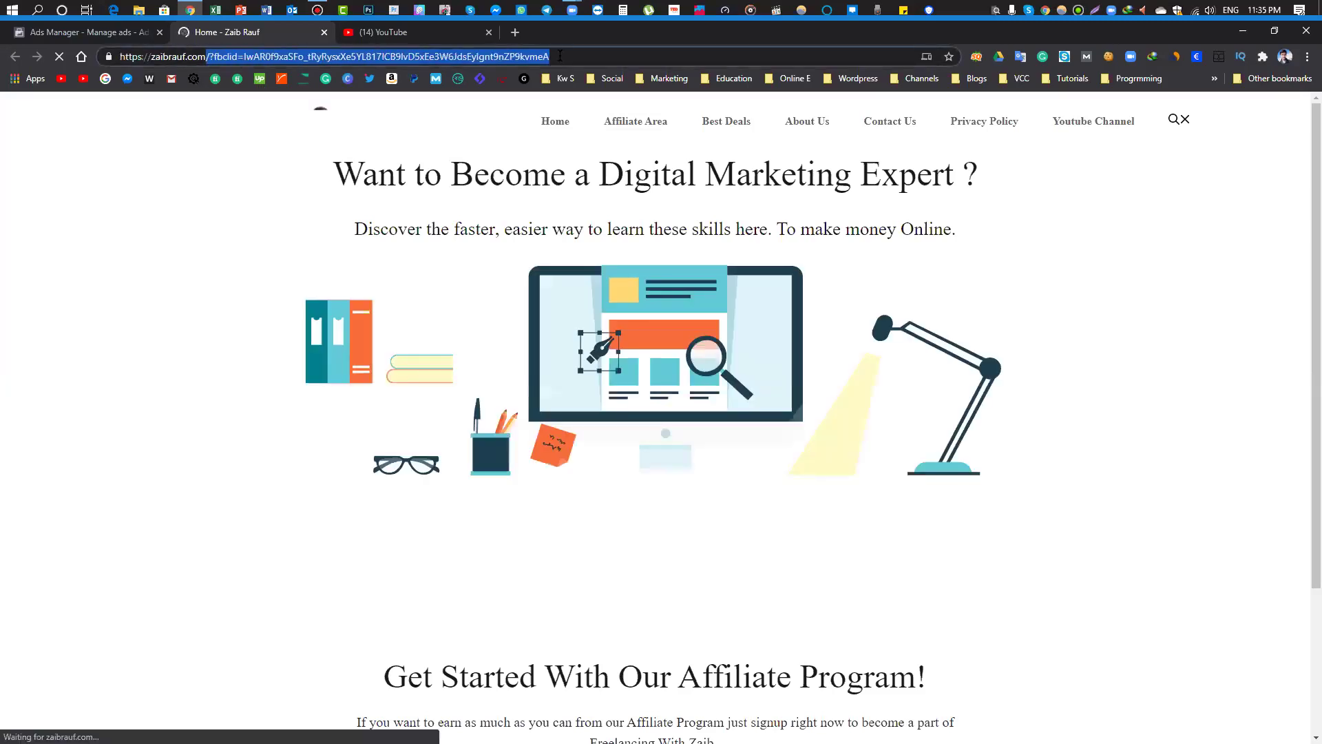
key(Delete)
key(ctrl+a)
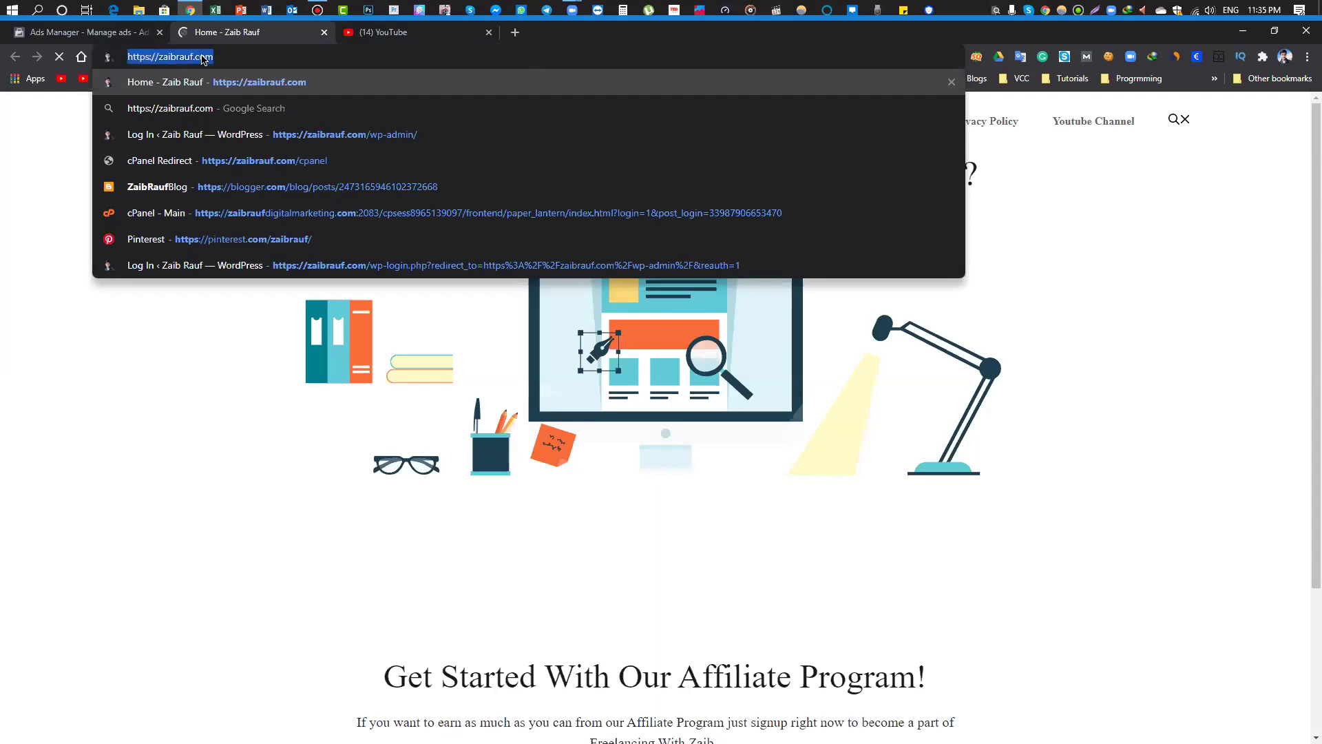
right_click(205, 59)
click(233, 153)
click(52, 36)
click(685, 302)
key(ctrl+a)
key(ctrl+v)
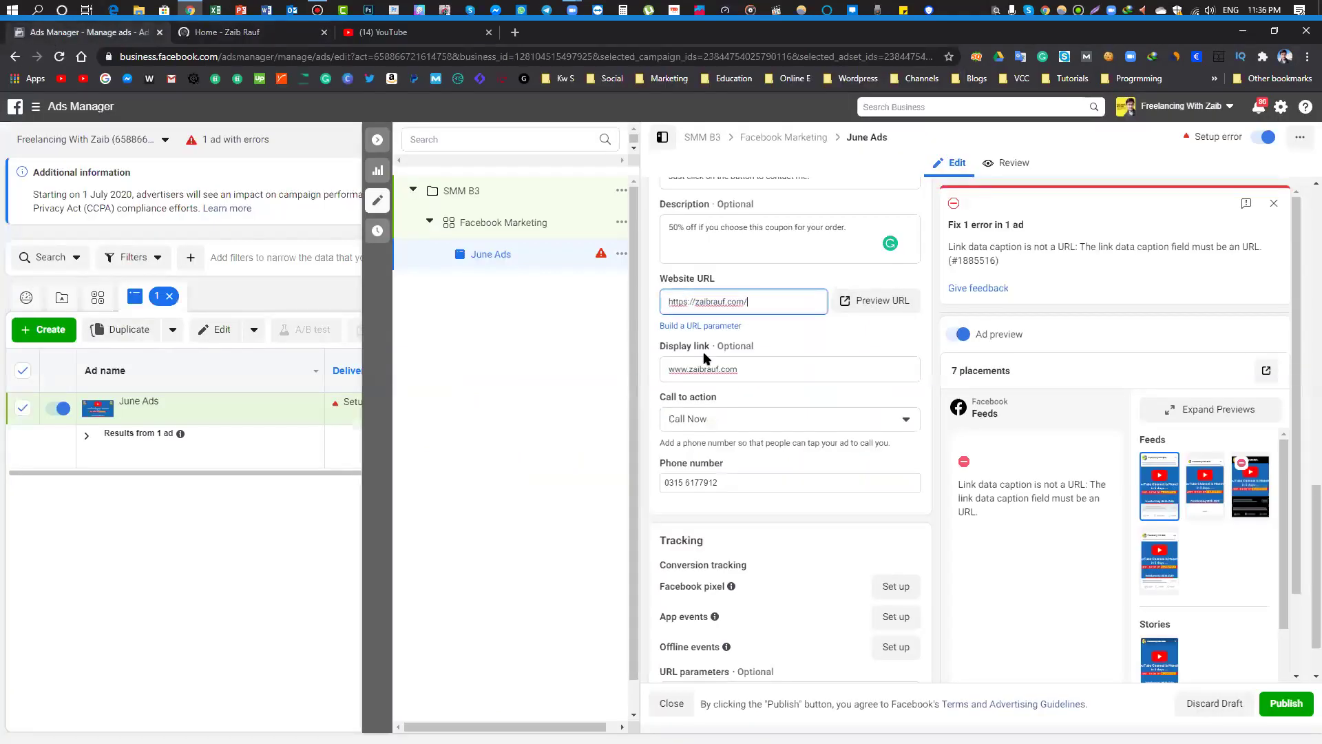
click(750, 367)
key(ctrl+a)
key(ctrl+v)
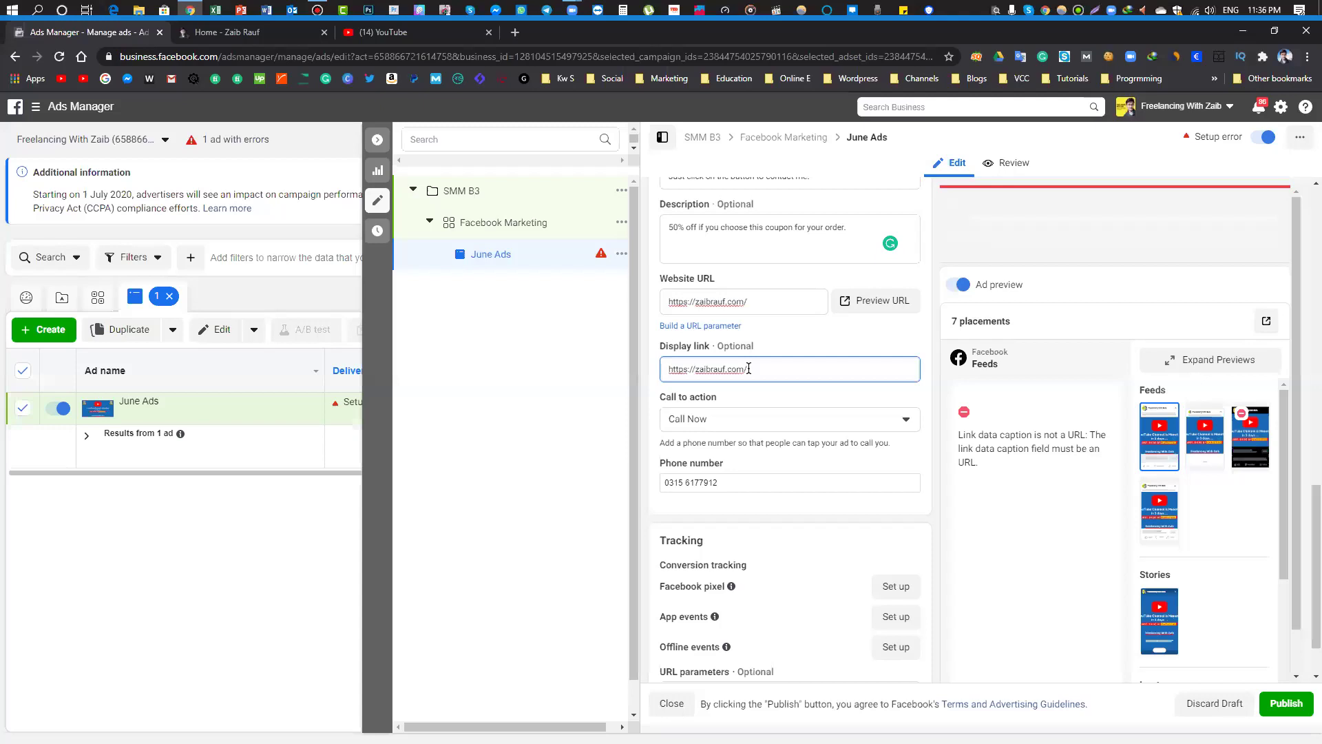
click(1011, 572)
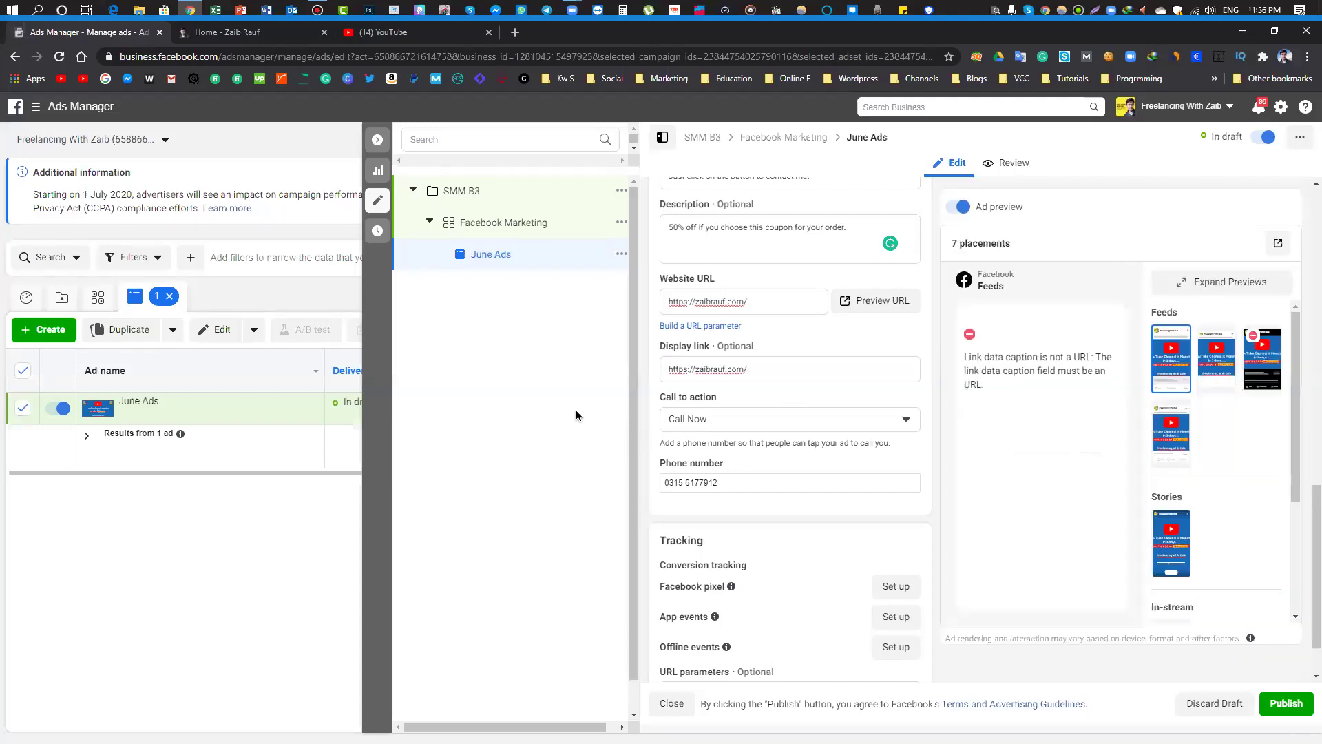
mouse_move(723, 397)
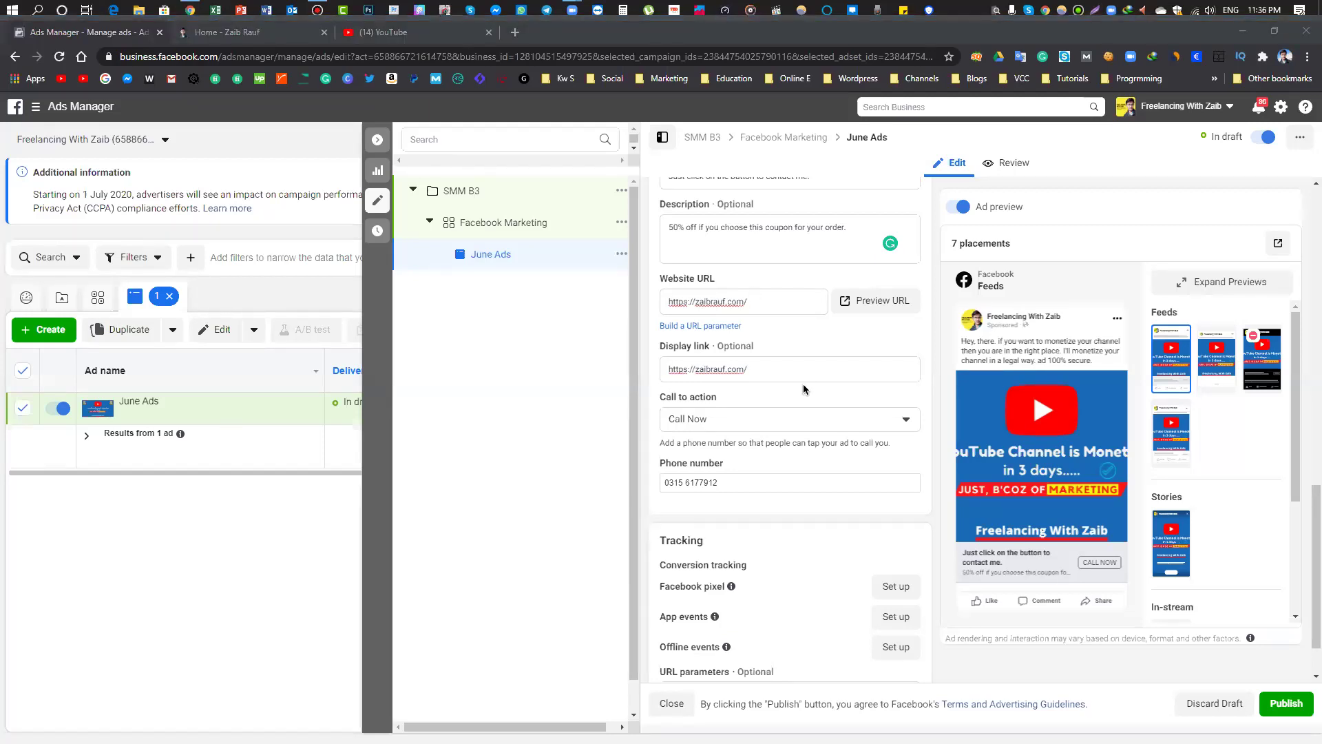
mouse_move(1069, 383)
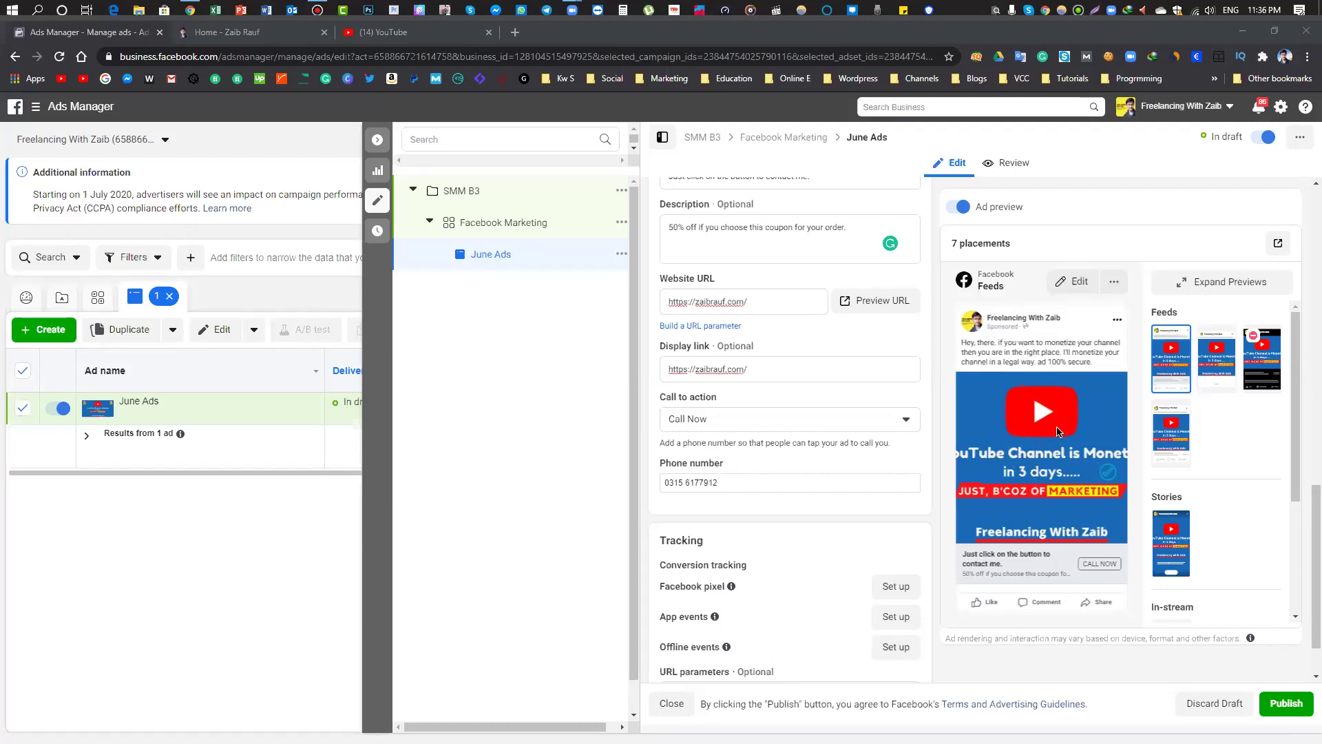
- Inspect the Mobile News Feed placement's media and text editing options for the ad, and close them without saving
click(1071, 290)
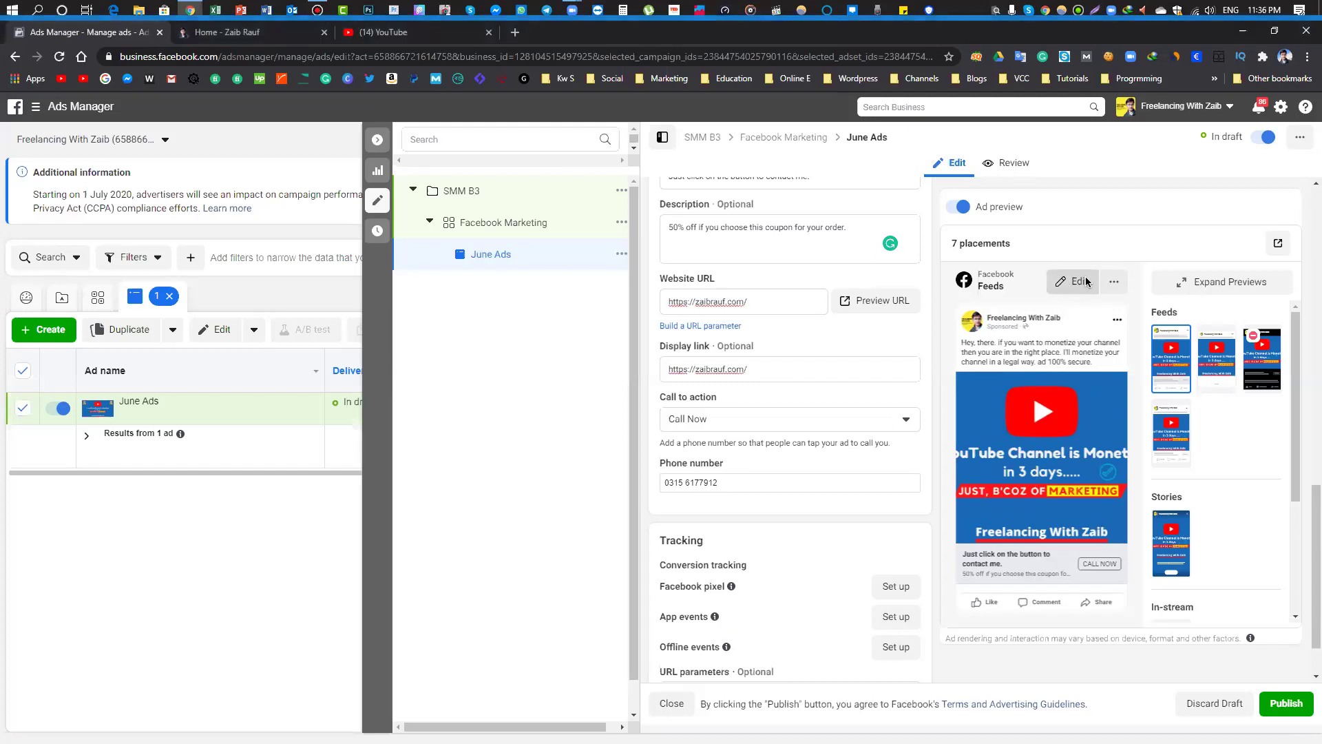
click(1071, 290)
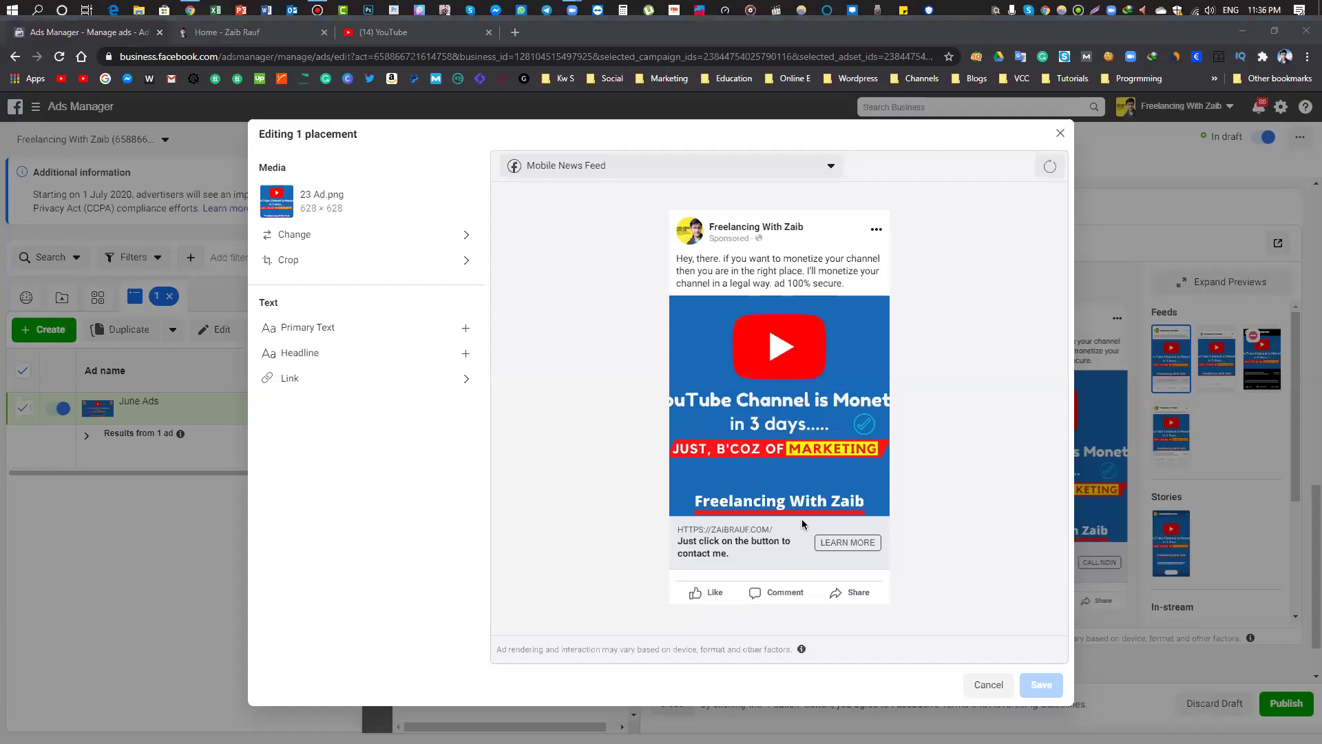
click(987, 685)
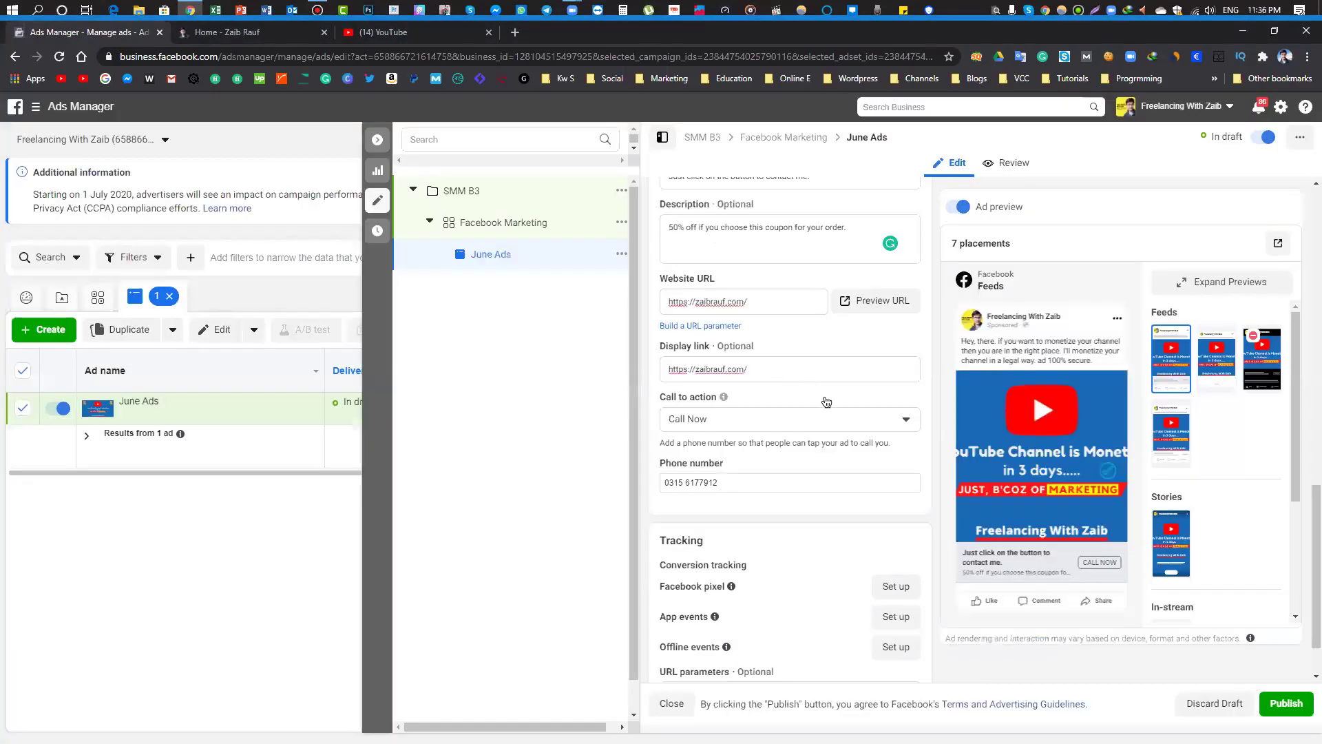
- Turn off automatic cropping to square for the ad's 23 Ad.png image
scroll(826, 401, up, 6)
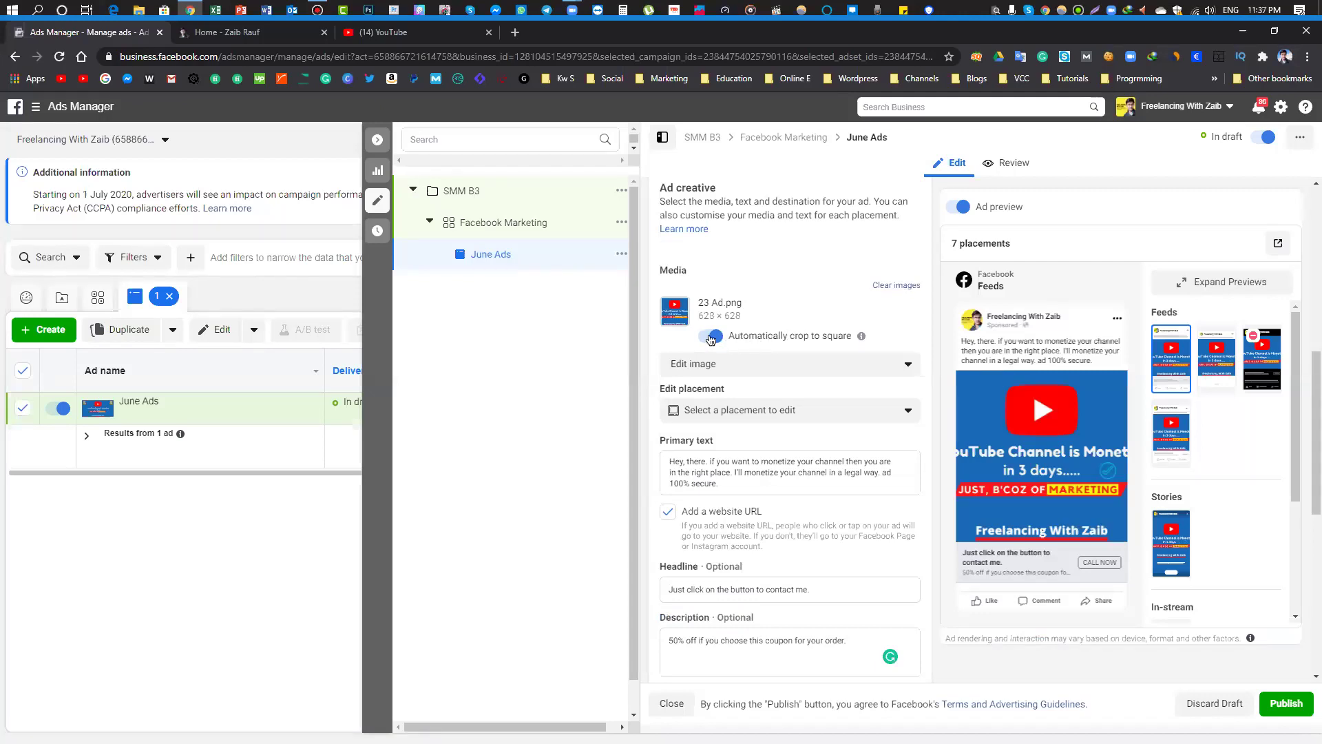
click(712, 338)
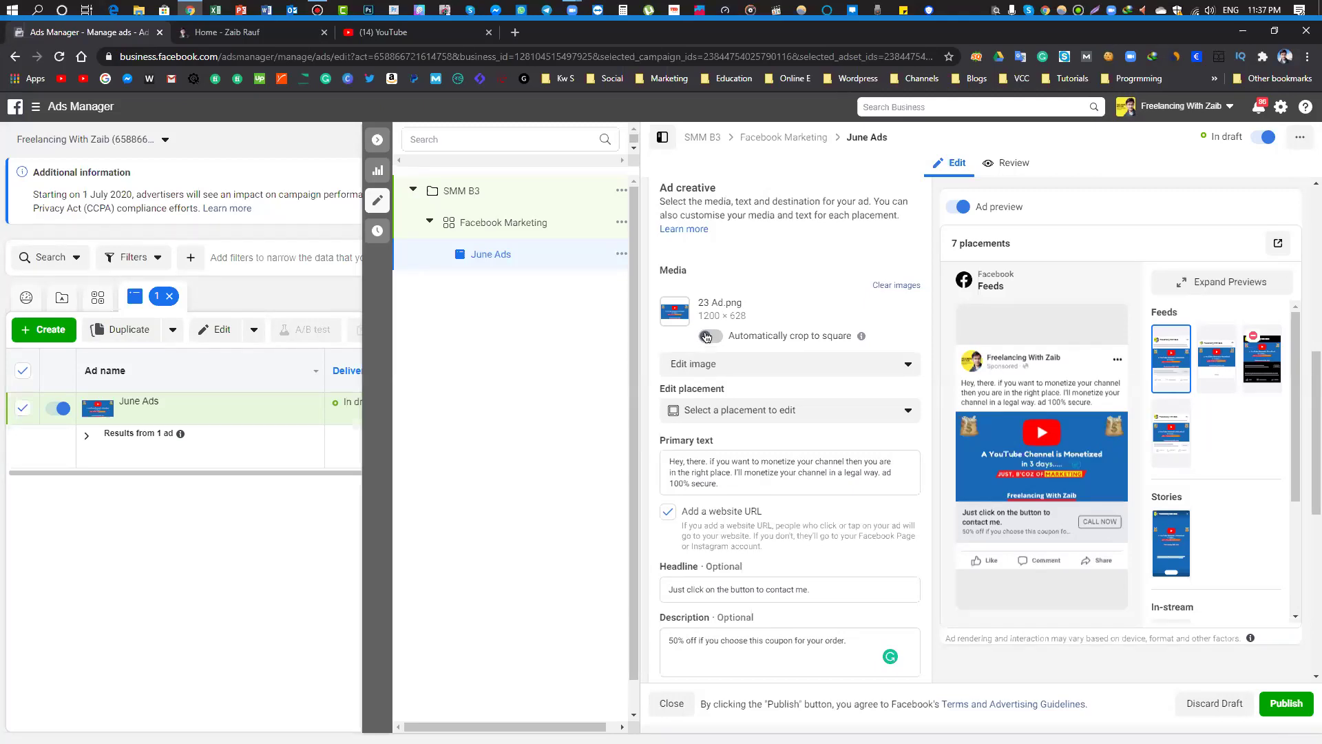
- Outline the ad's Tracking section, its Conversion tracking heading and the display link with red annotation boxes, and clear the markup
scroll(865, 425, down, 1)
scroll(730, 460, down, 4)
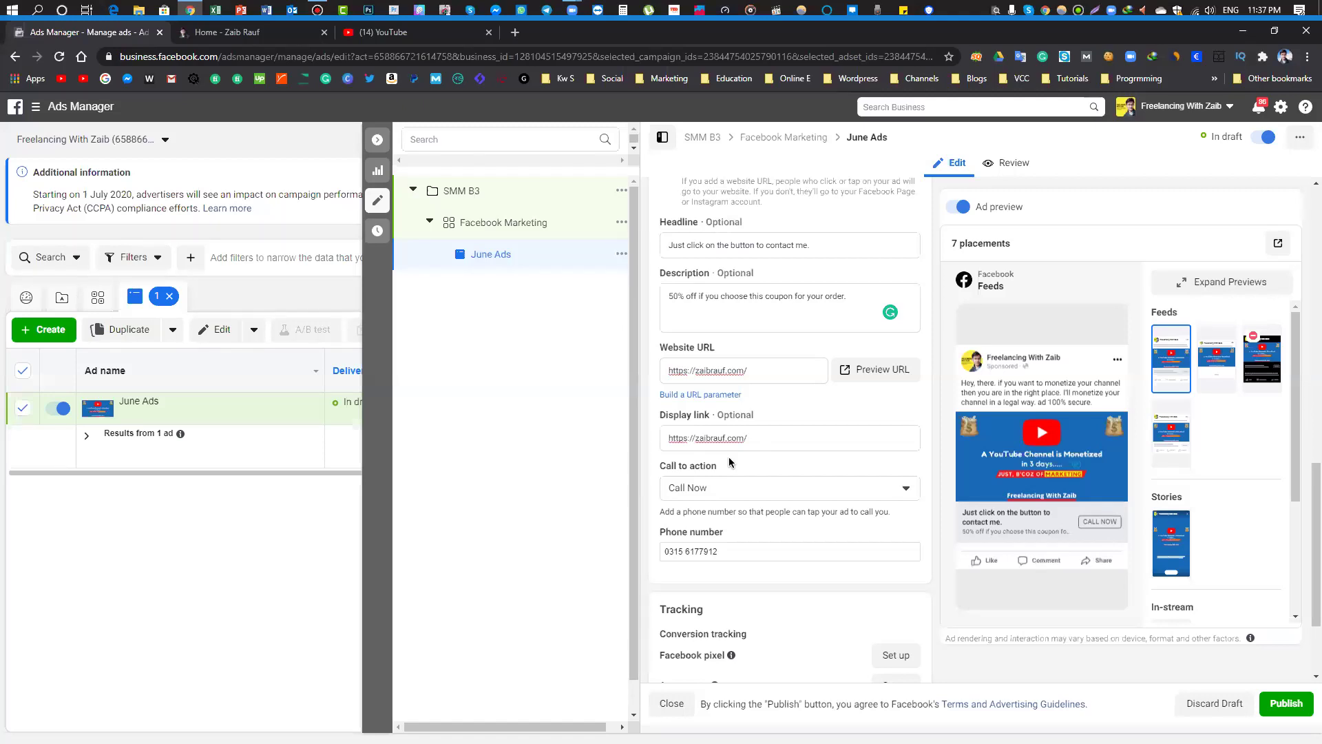
scroll(731, 475, down, 2)
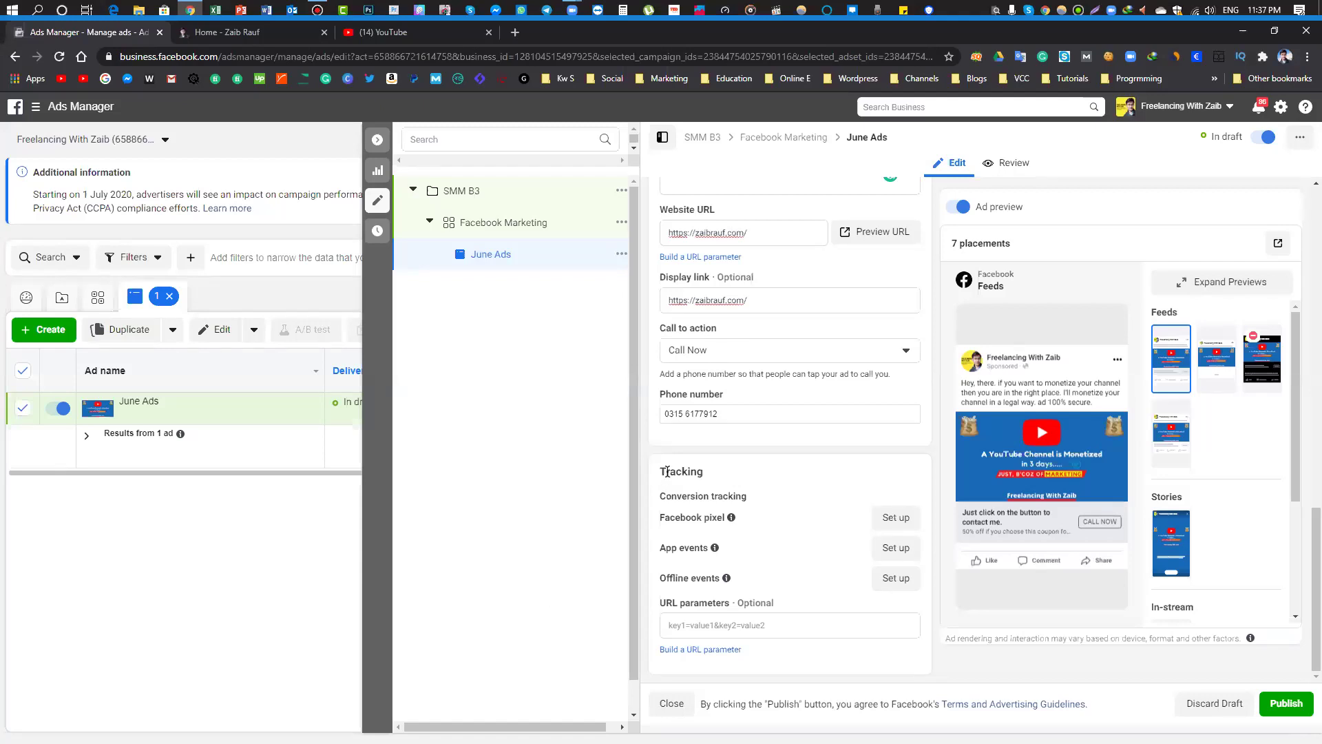
key(ctrl+alt+d)
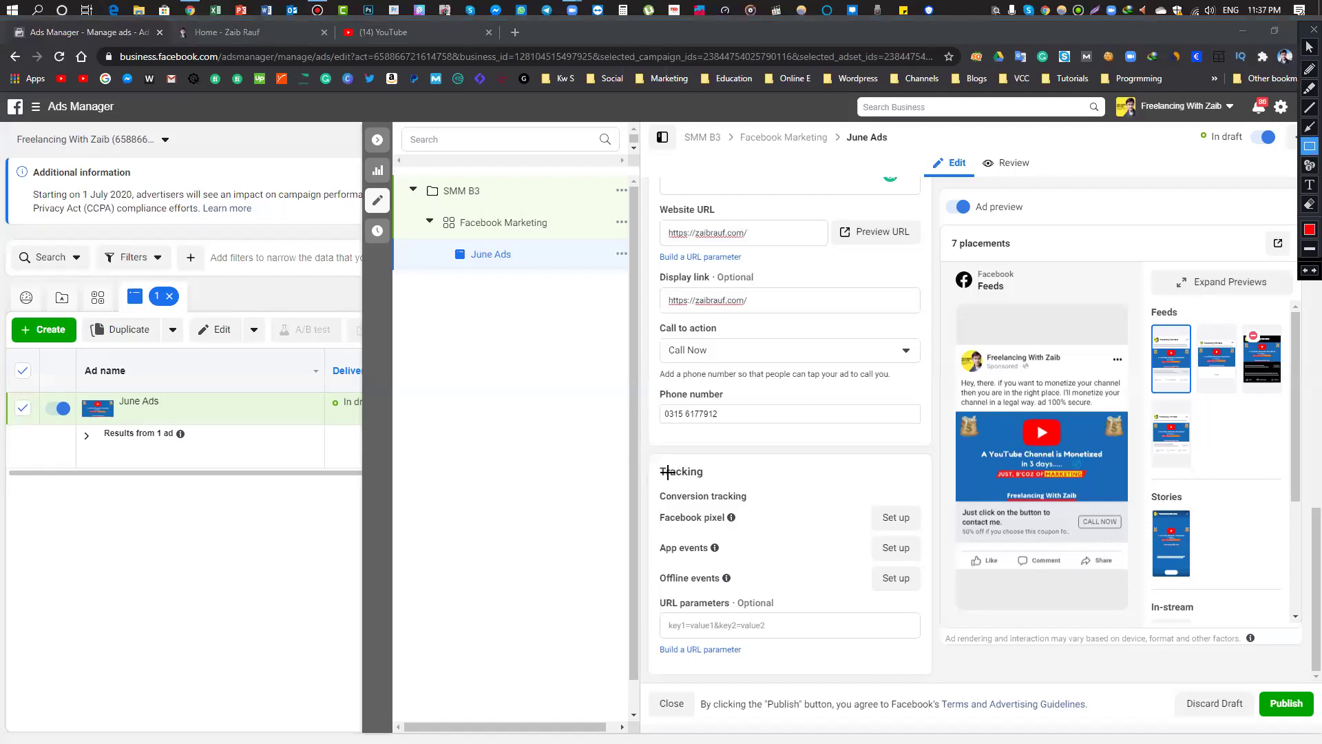
drag(644, 446, 934, 665)
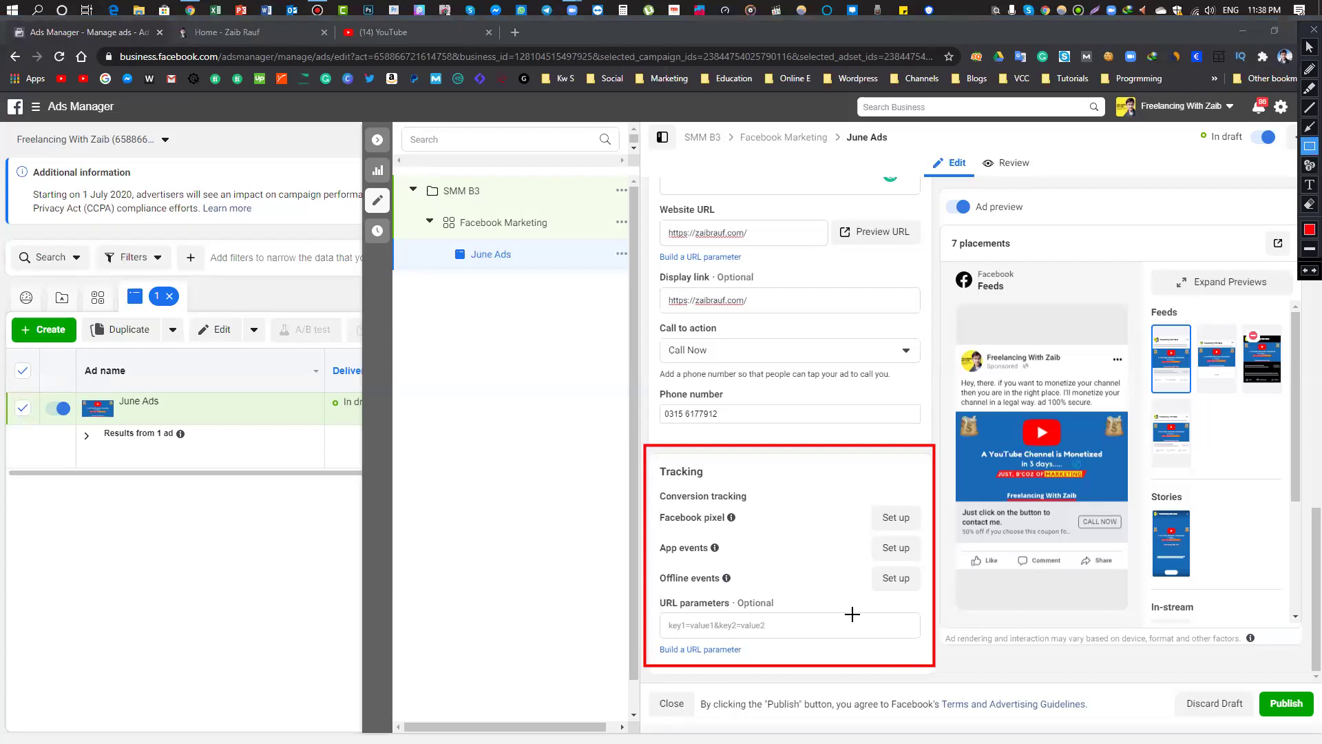
drag(651, 486, 753, 505)
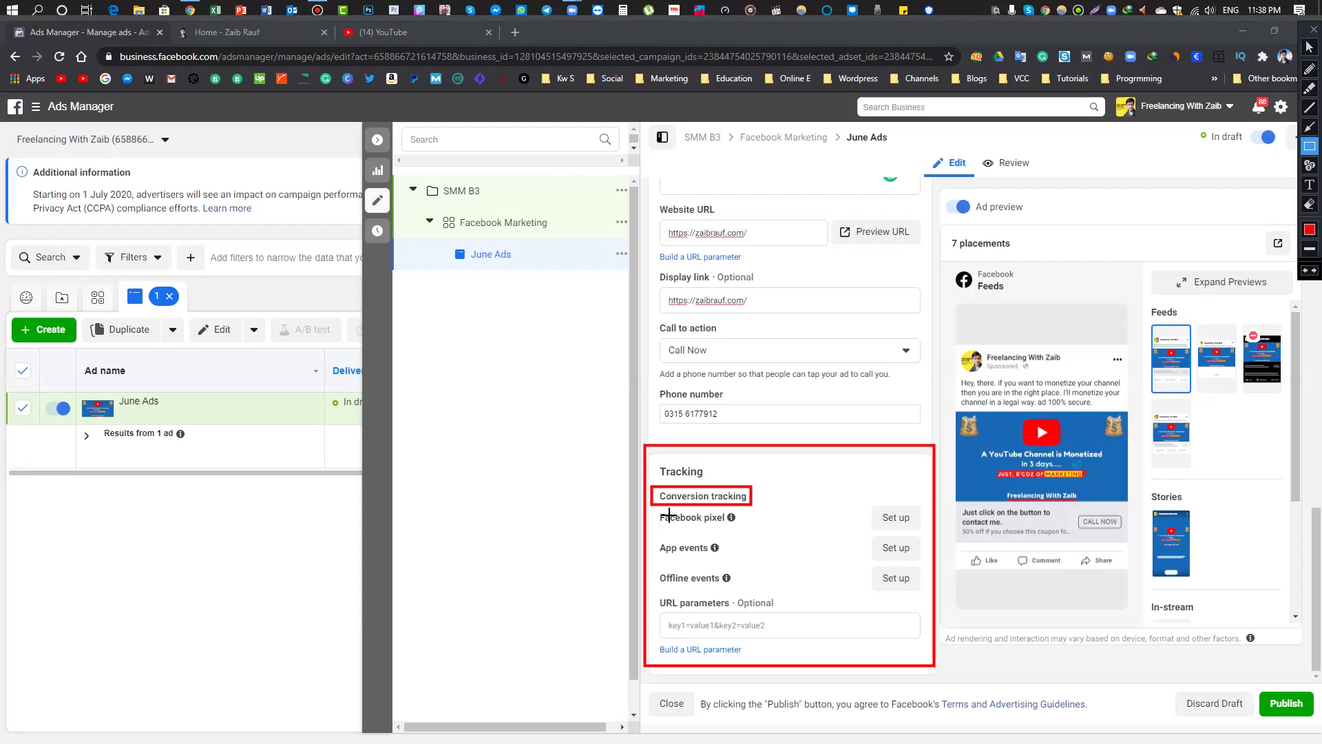
drag(662, 288, 760, 315)
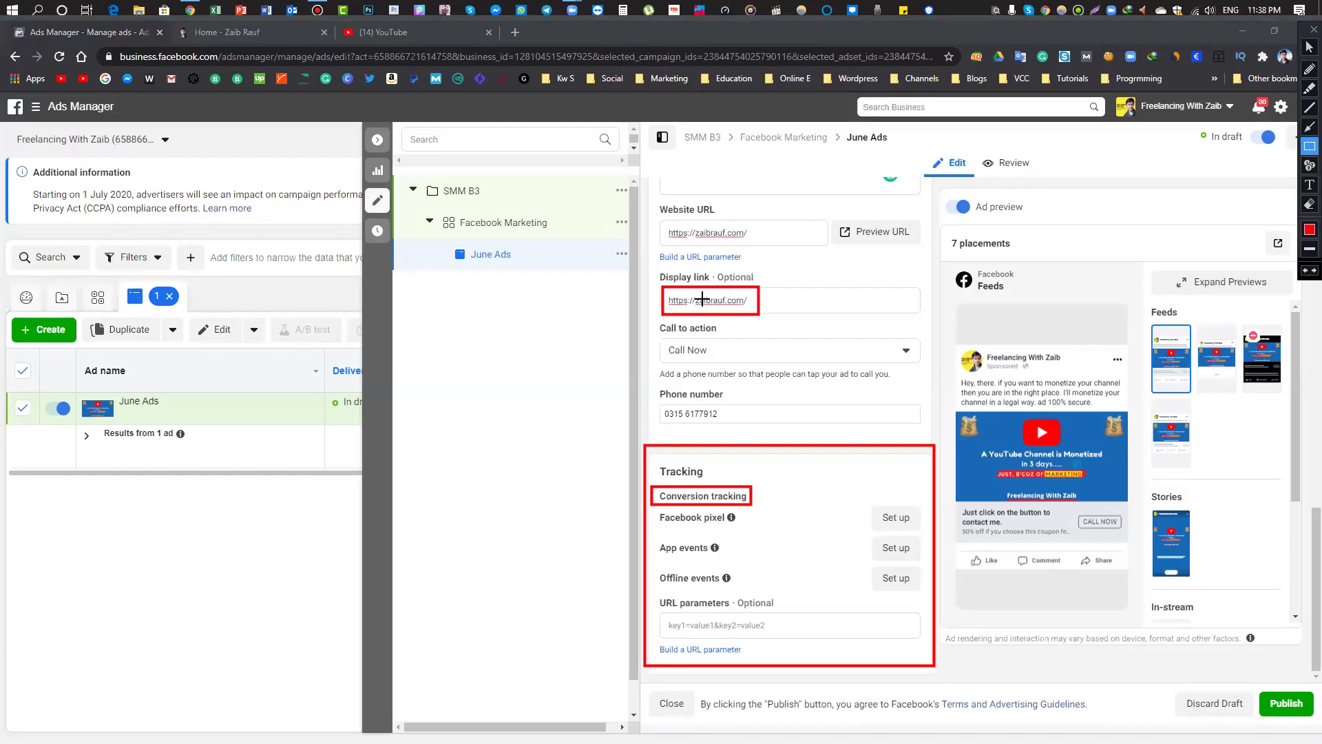
drag(1065, 509, 1130, 534)
key(Escape)
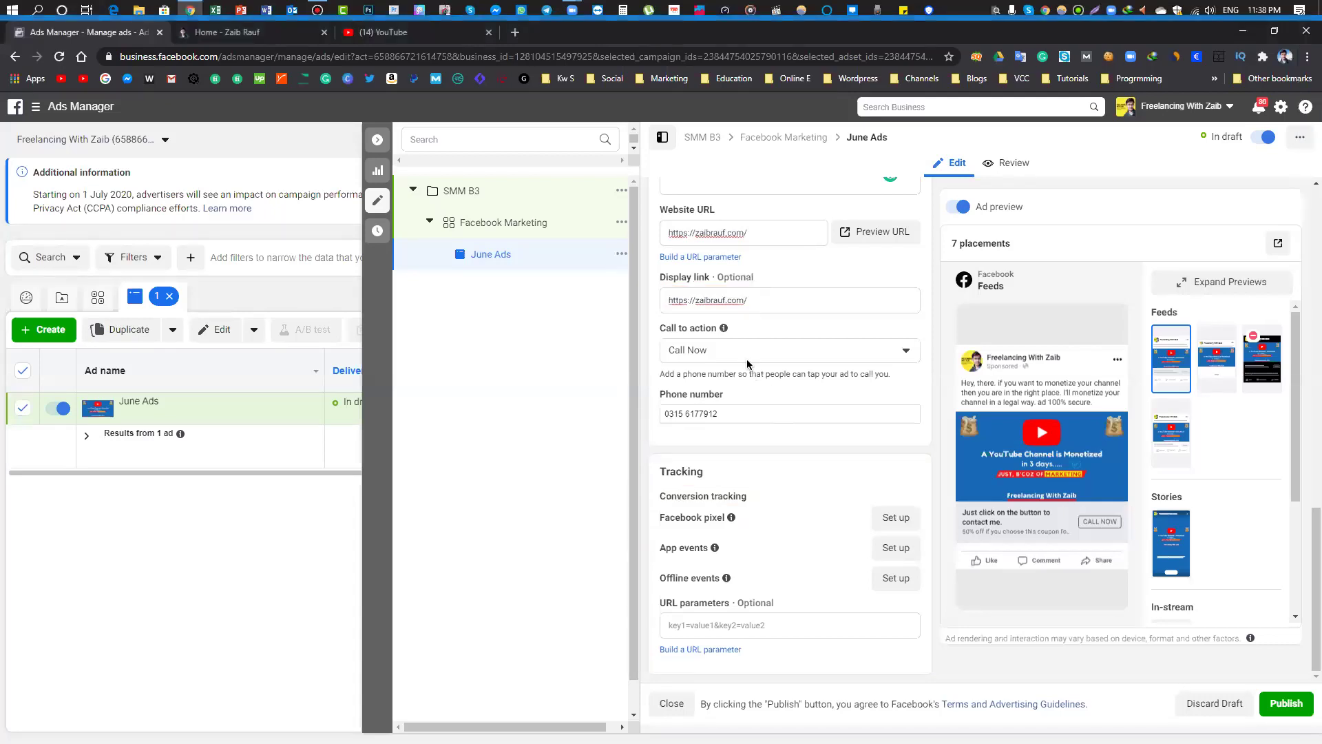
- Change the ad's call to action to Learn More
click(746, 354)
click(721, 407)
click(723, 348)
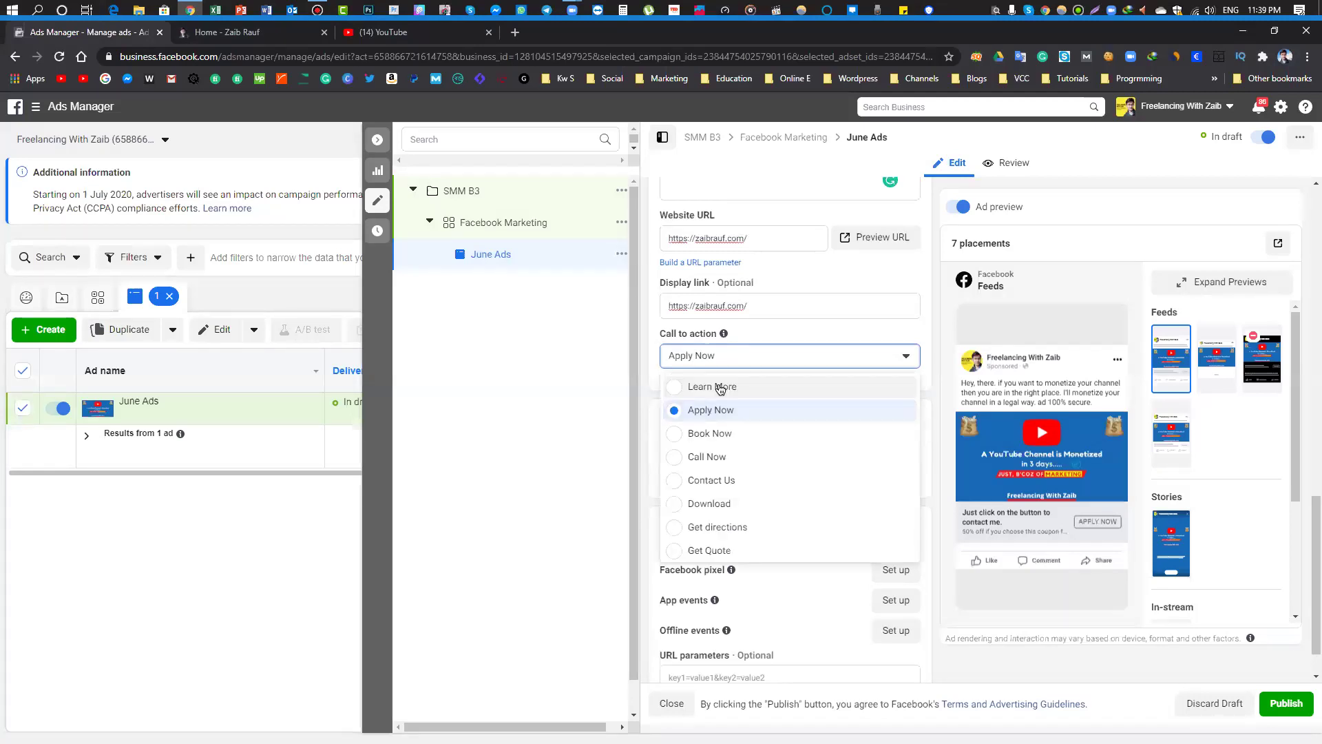
click(720, 388)
- Mark the preview's Learn More button, the display link, the Tracking section and Facebook pixel with red annotation boxes, and clear the markup
key(ctrl+alt+g)
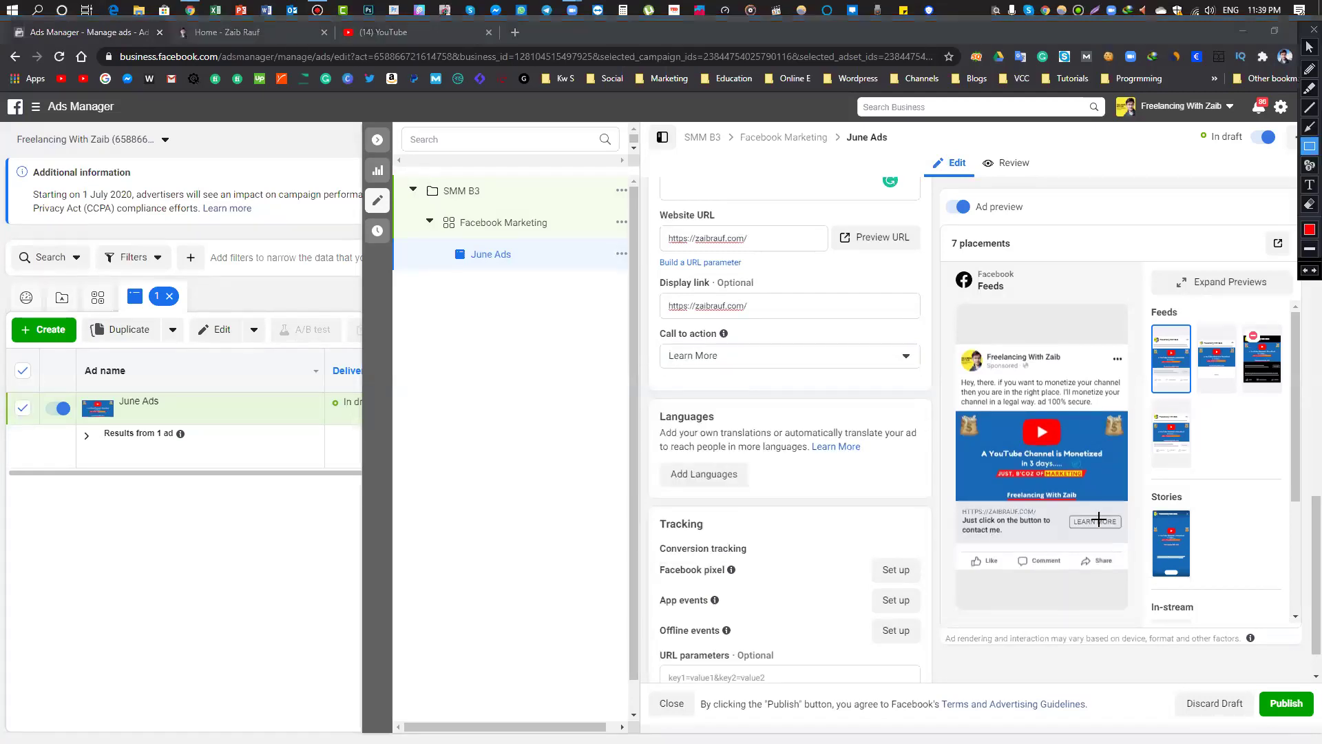
drag(1060, 513, 1122, 532)
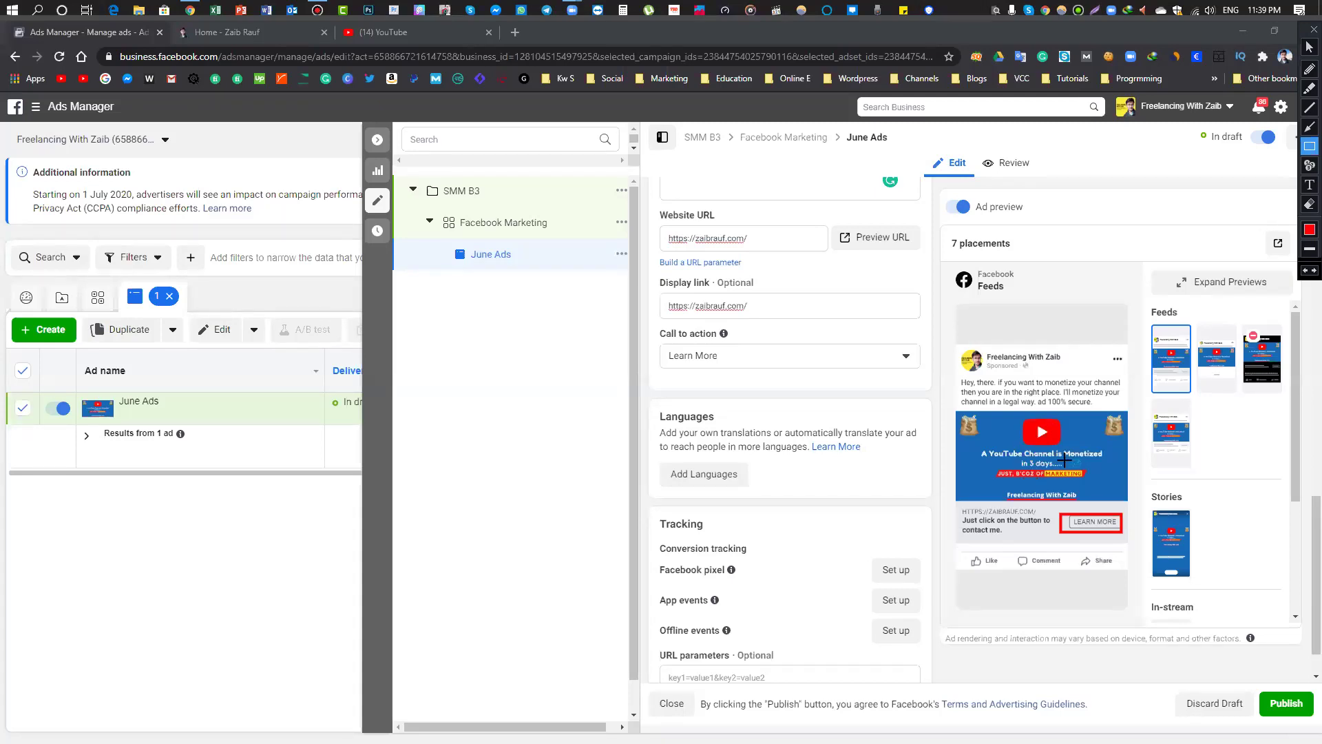
drag(662, 287, 770, 322)
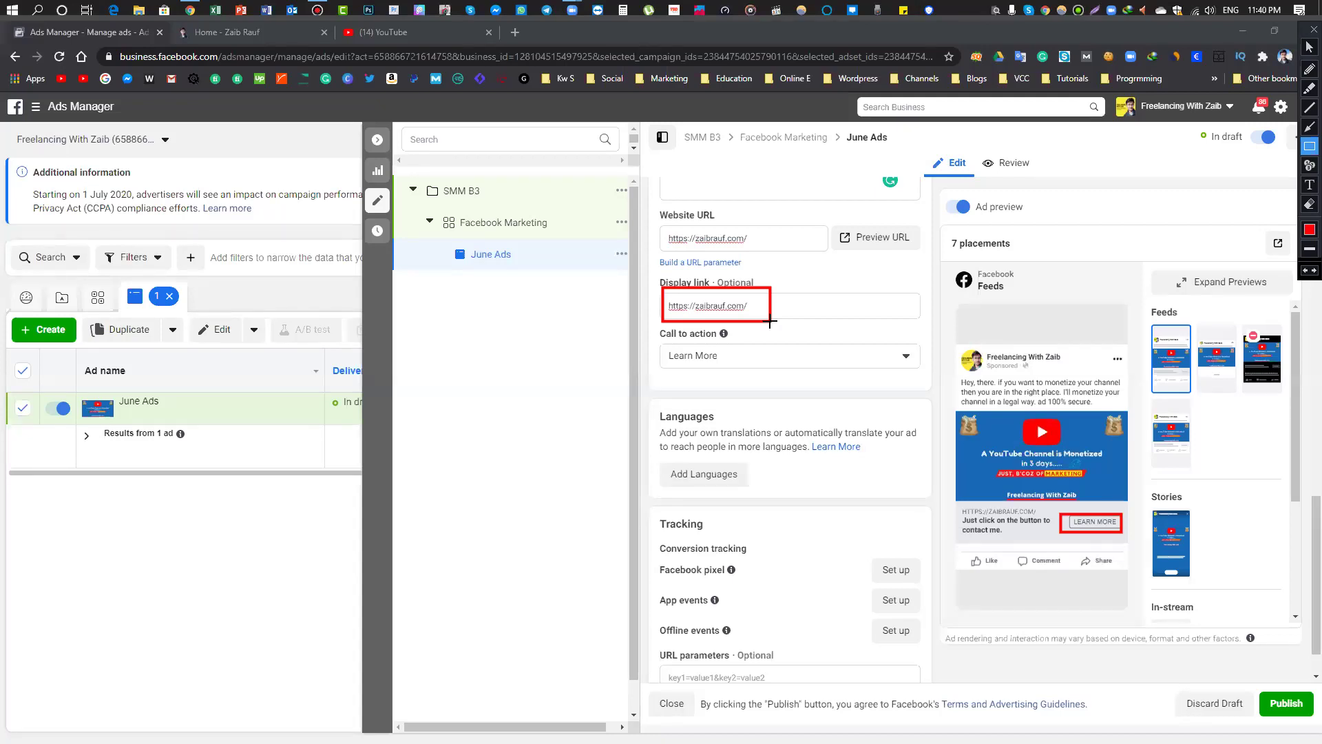
mouse_move(640, 507)
mouse_down()
mouse_move(839, 649)
mouse_move(928, 669)
mouse_up()
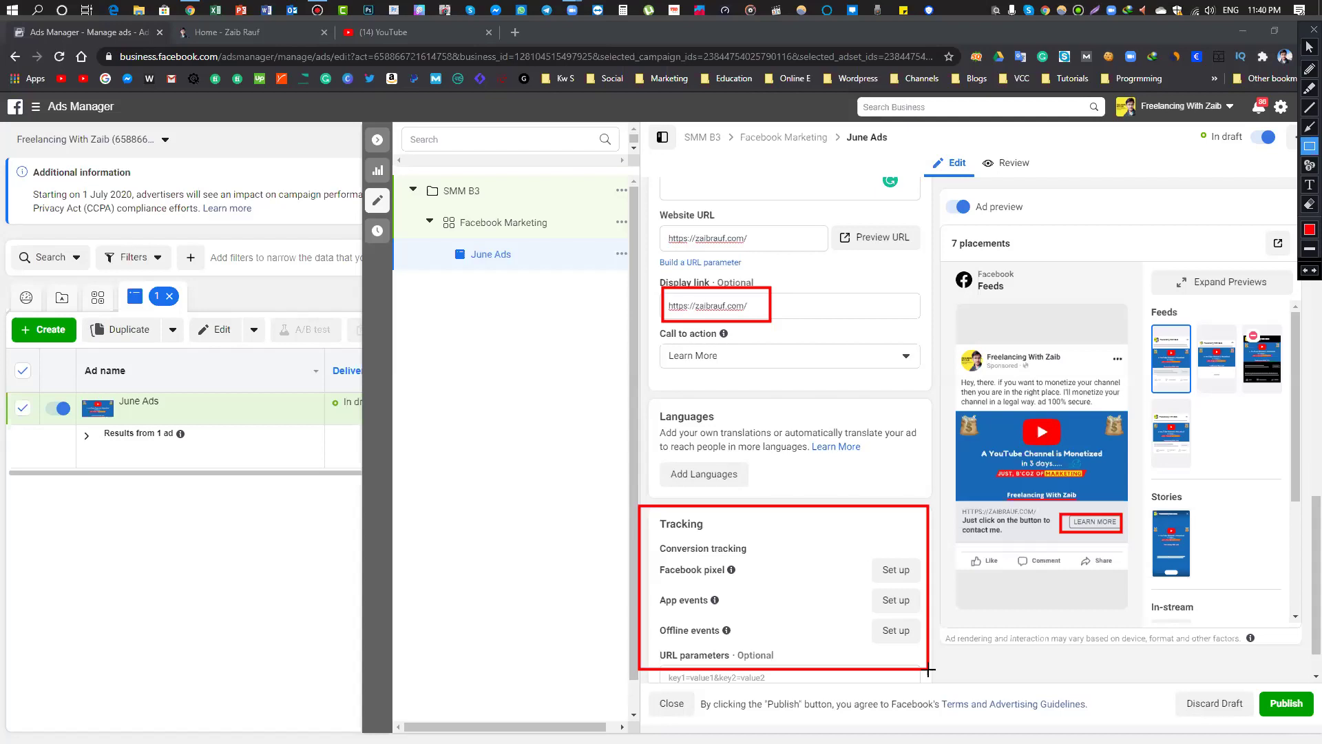
drag(928, 670, 927, 666)
drag(647, 554, 742, 582)
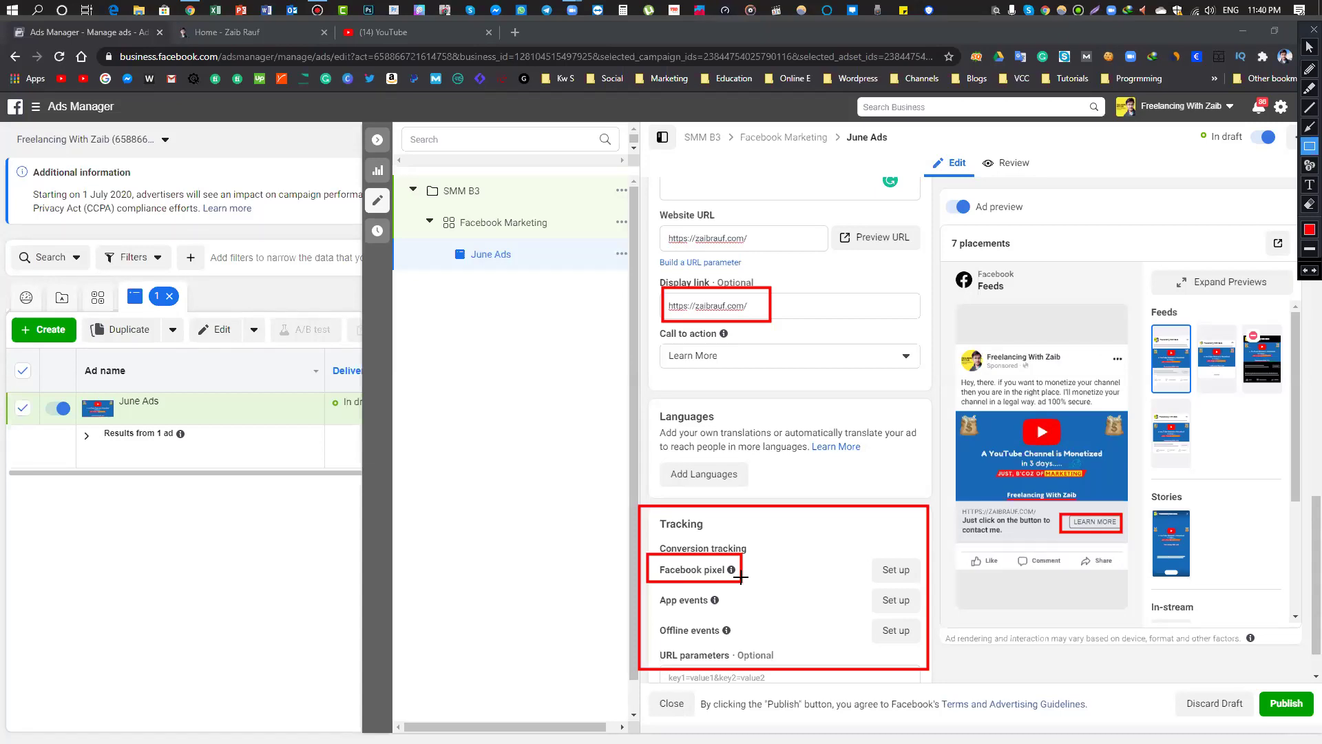
key(Escape)
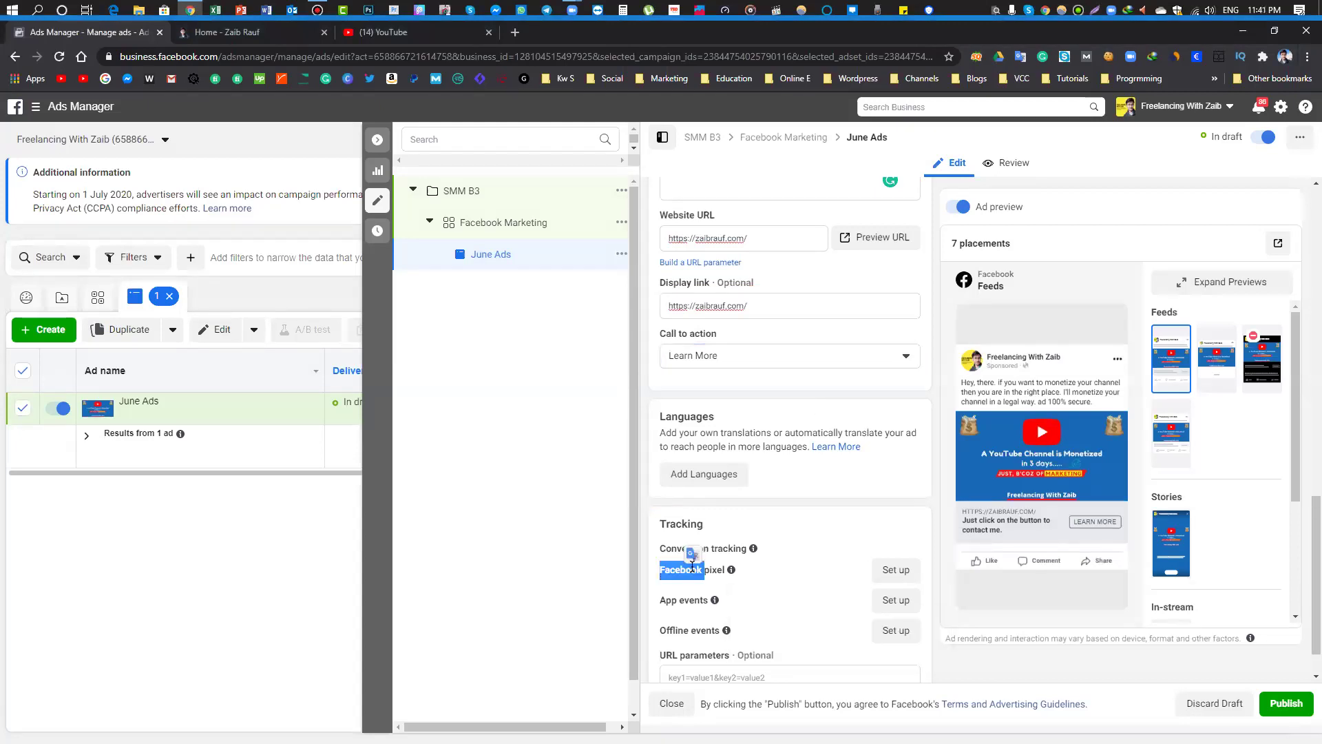
- Close the June Ads editor, keeping the changes as drafts without publishing them
mouse_move(732, 569)
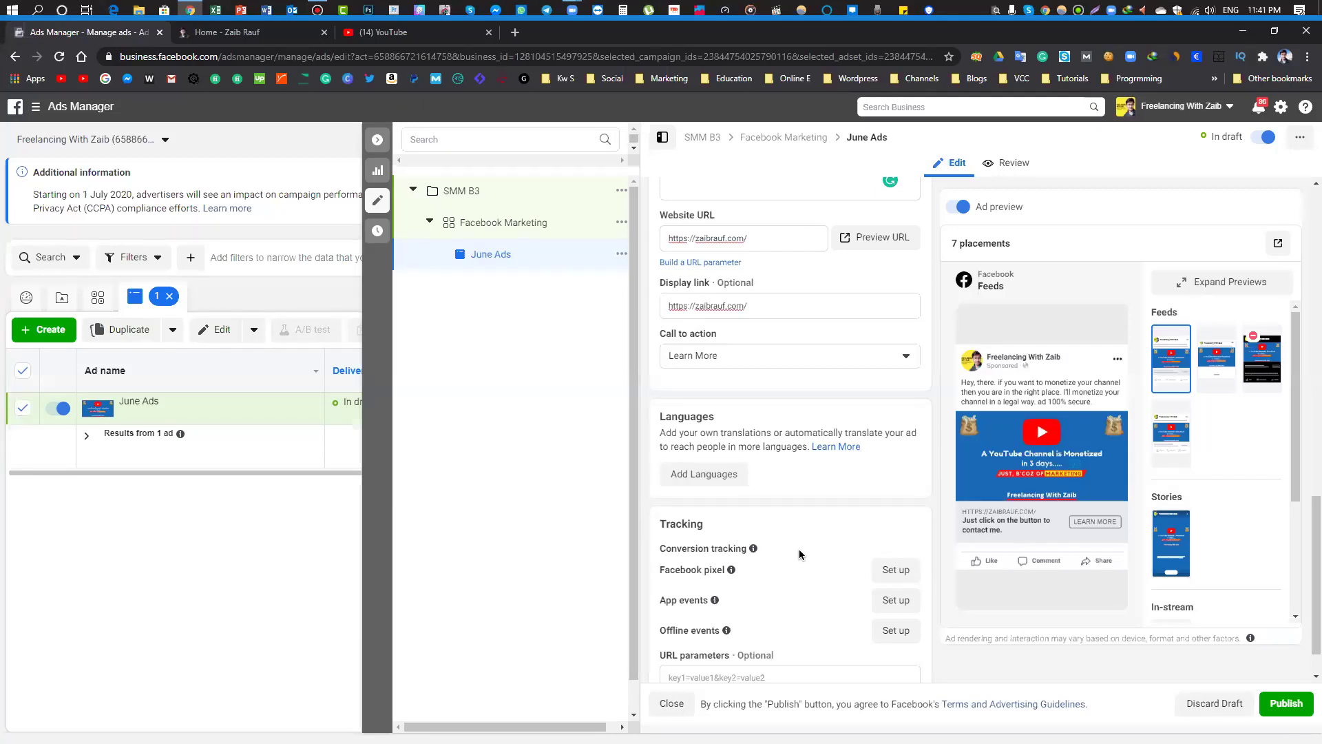
double_click(716, 570)
click(694, 567)
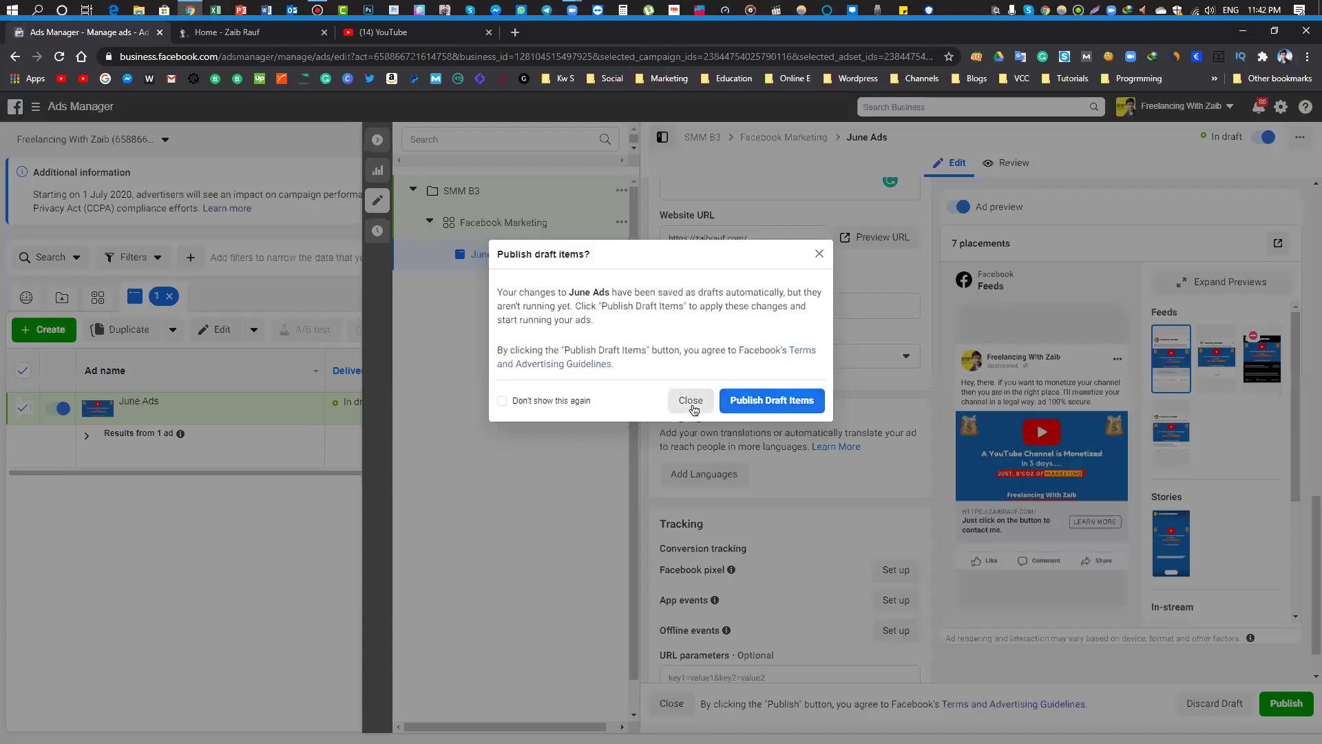
click(691, 401)
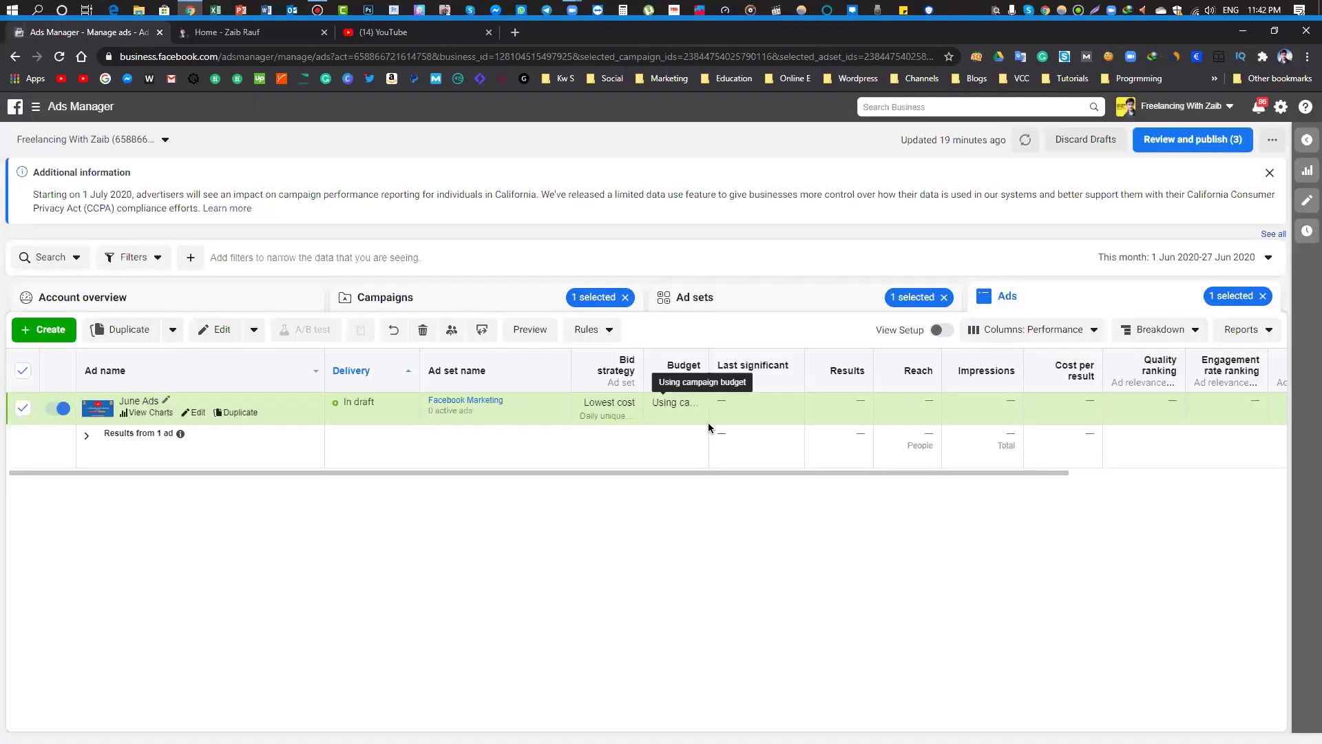
- Outline the Last significant edit, Results, Reach, Impressions, Cost per result and Quality ranking columns in the ads table with red annotation boxes, and clear them
drag(597, 376, 625, 360)
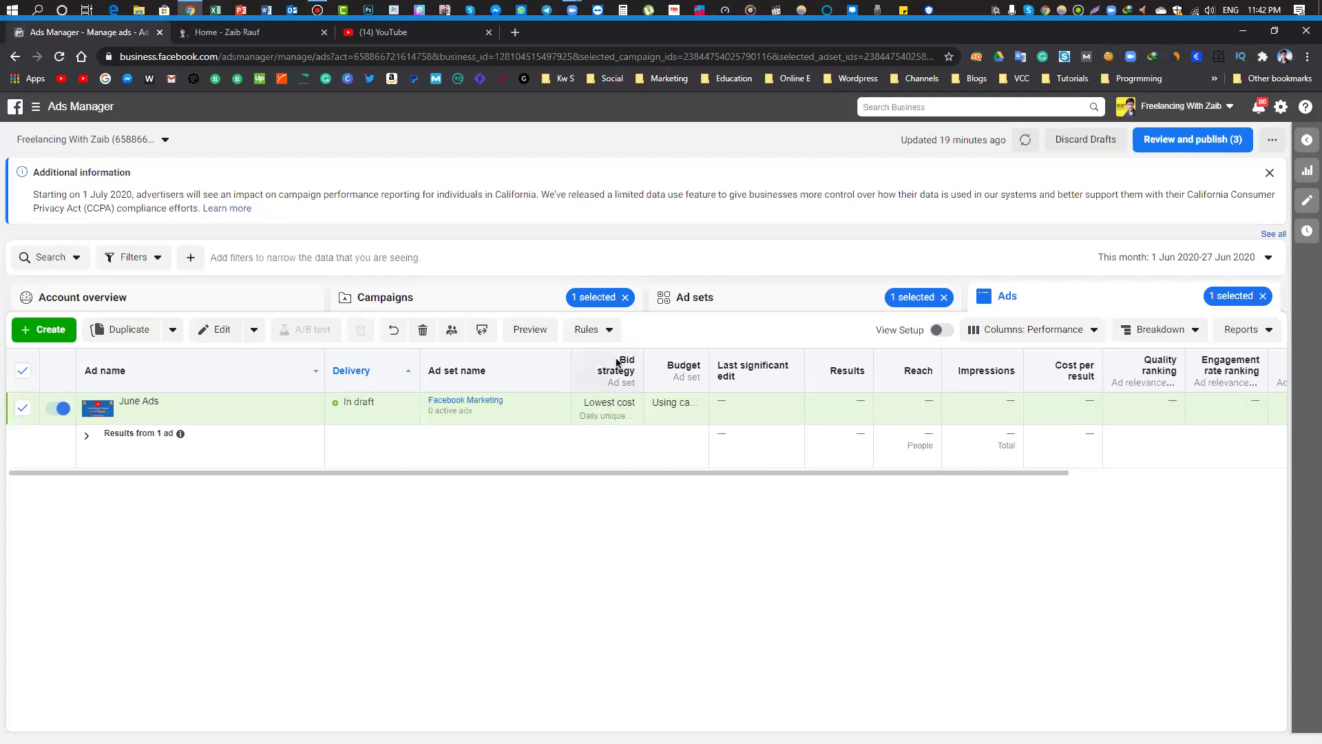
double_click(674, 365)
click(754, 408)
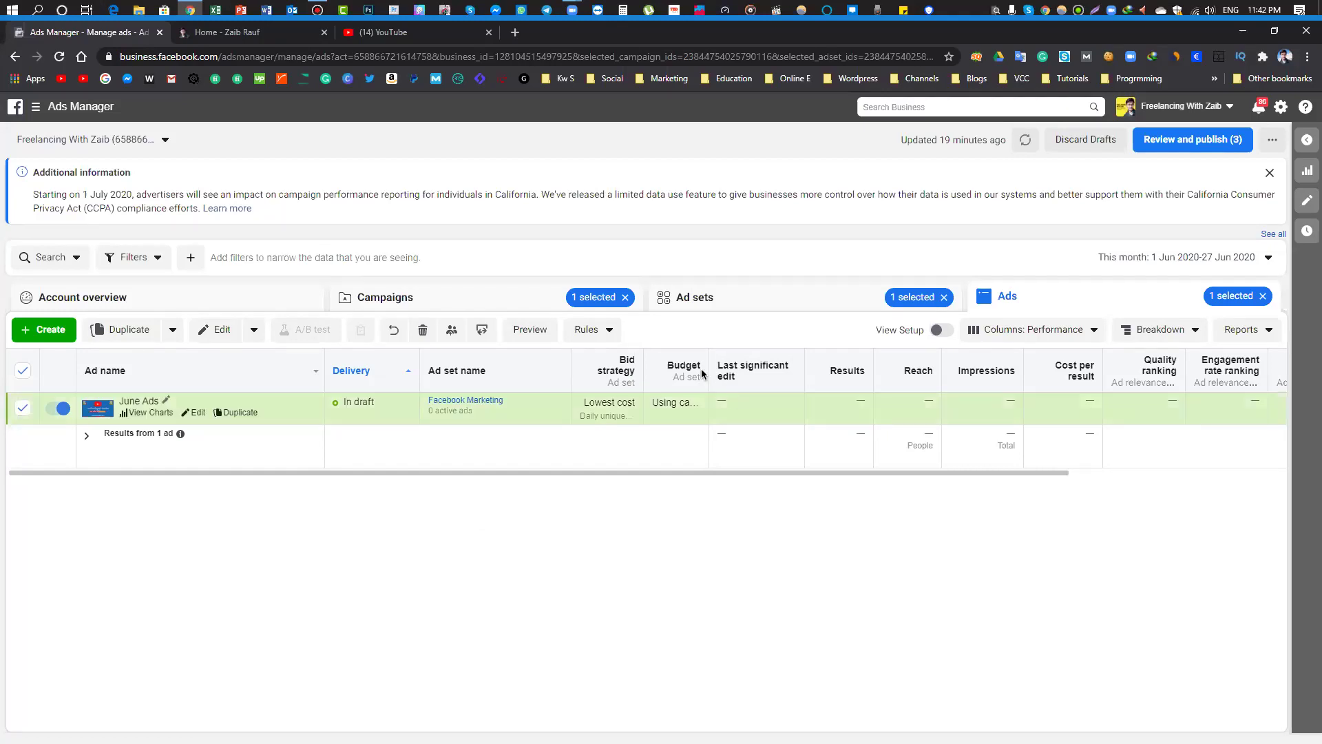
mouse_move(711, 357)
mouse_down()
mouse_move(783, 386)
mouse_move(1101, 390)
mouse_up()
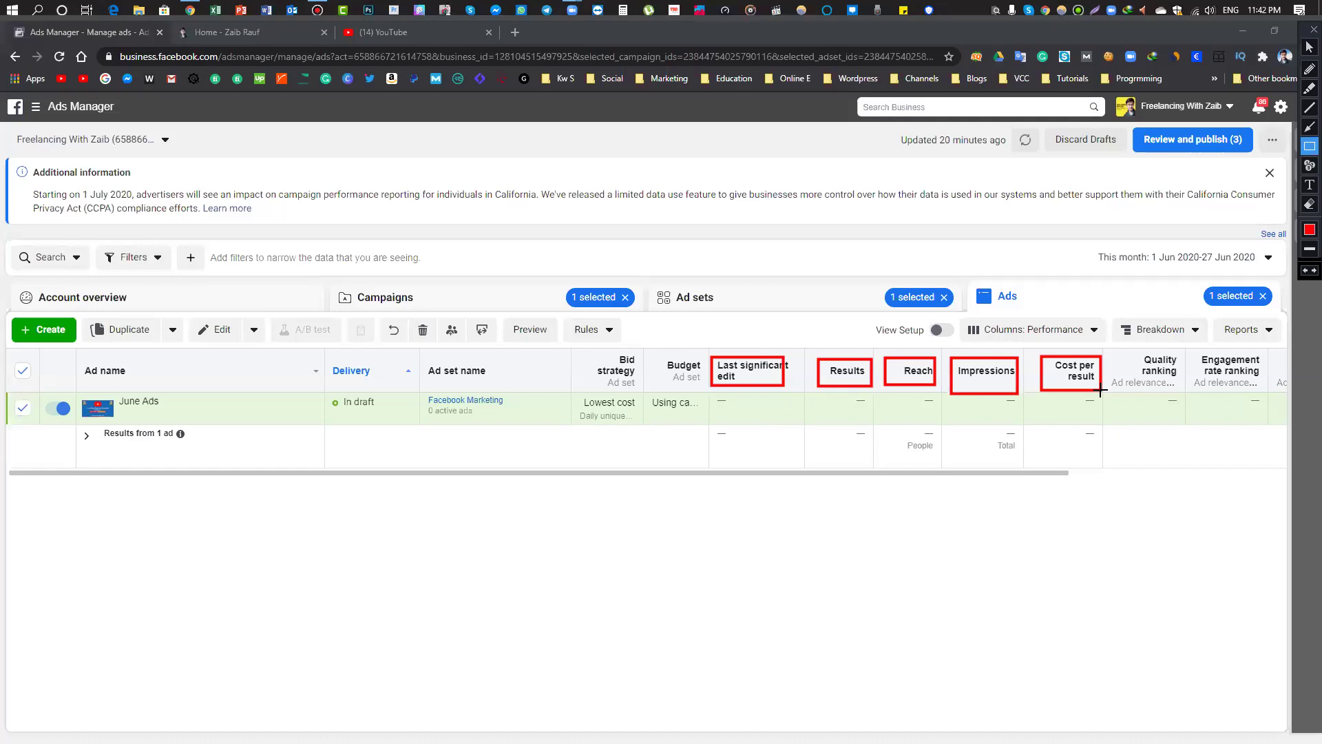
drag(1130, 349, 1179, 386)
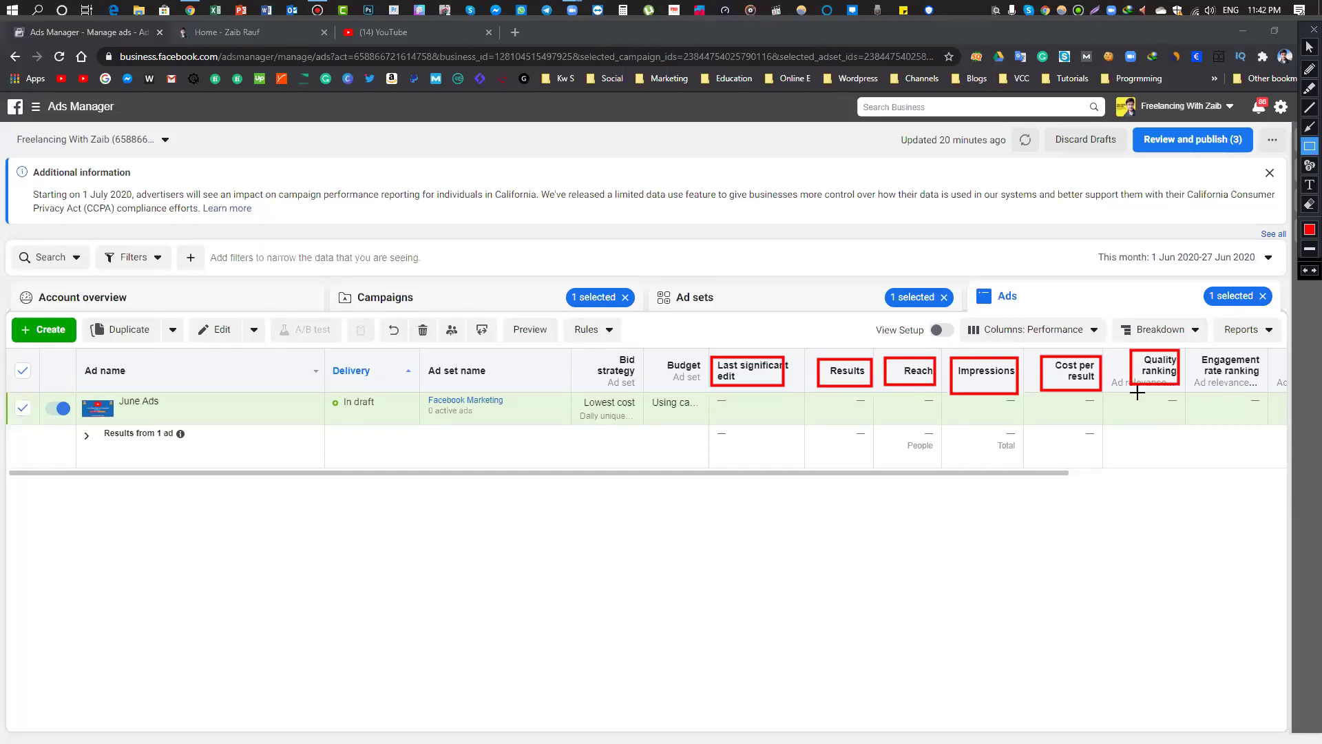
key(Escape)
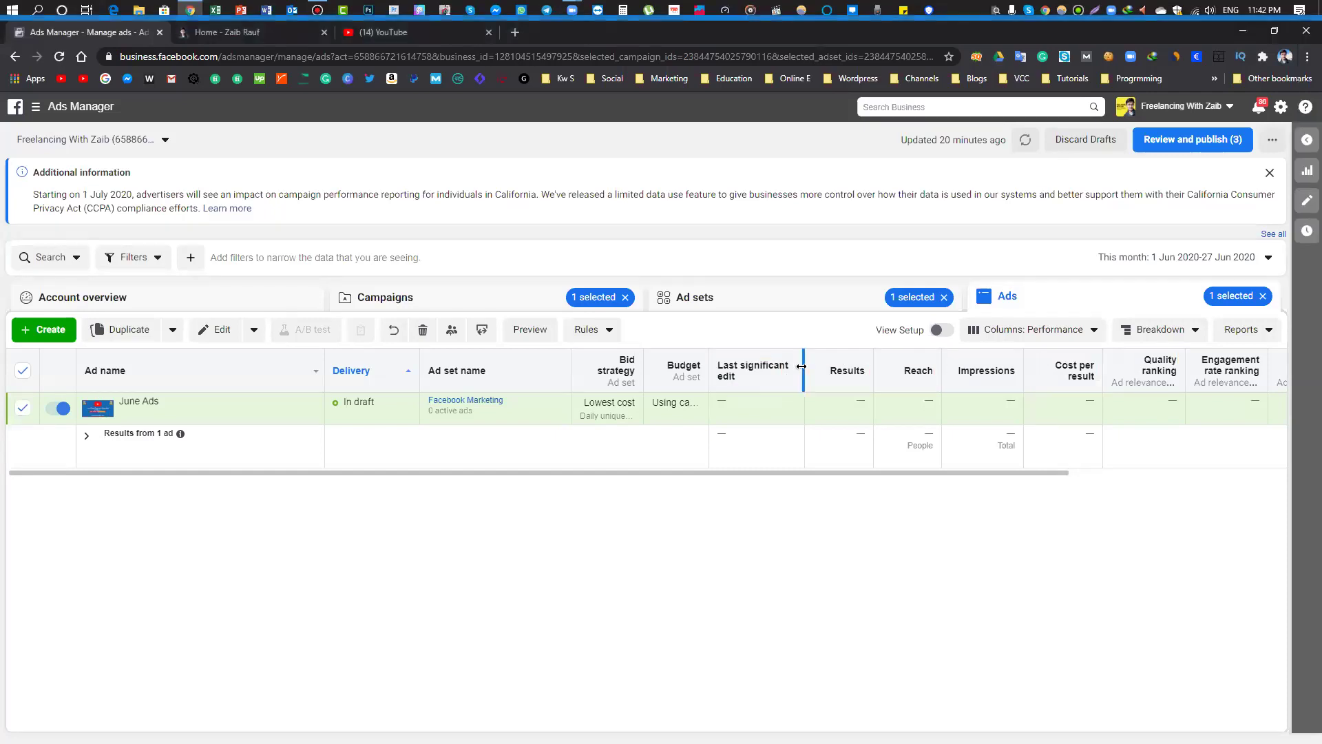